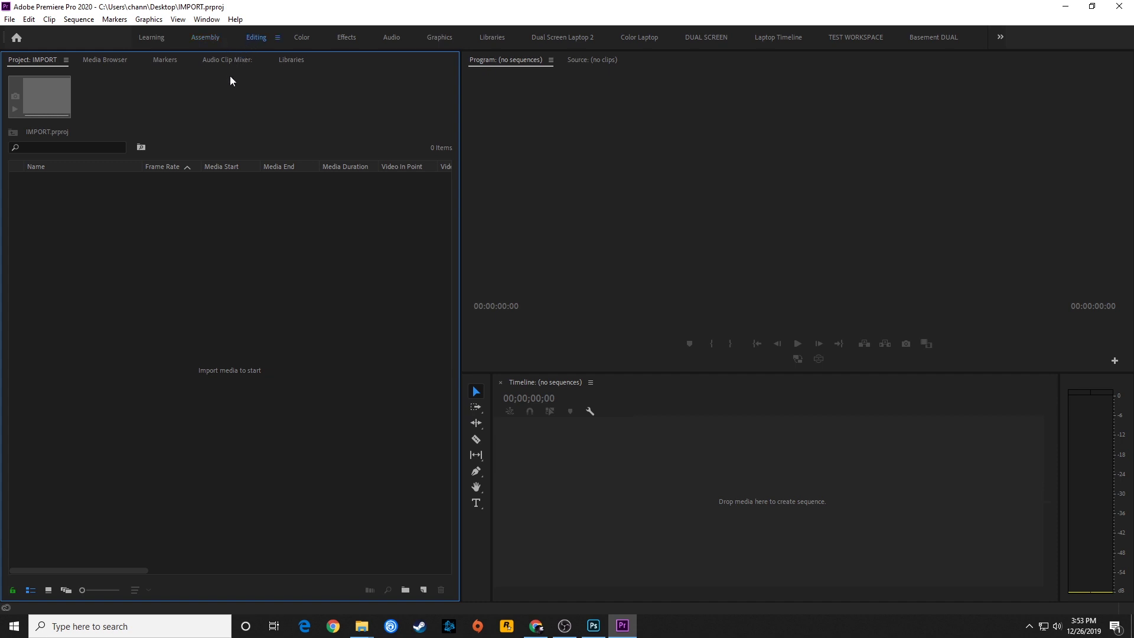
Switch to the Assembly workspace
click(256, 38)
click(207, 38)
click(13, 21)
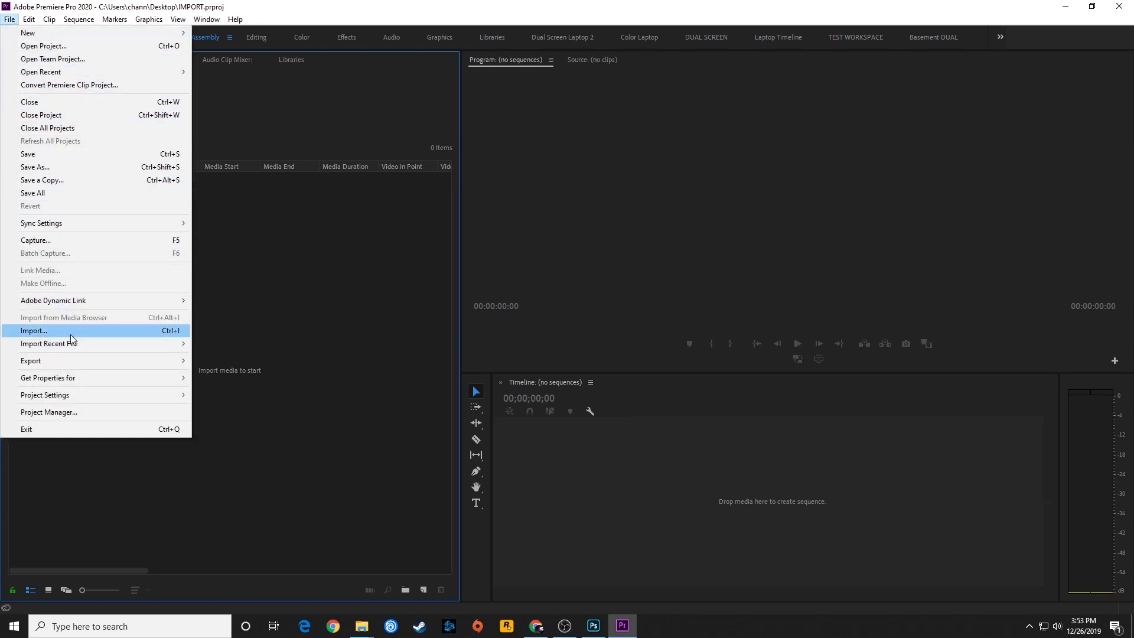
click(151, 334)
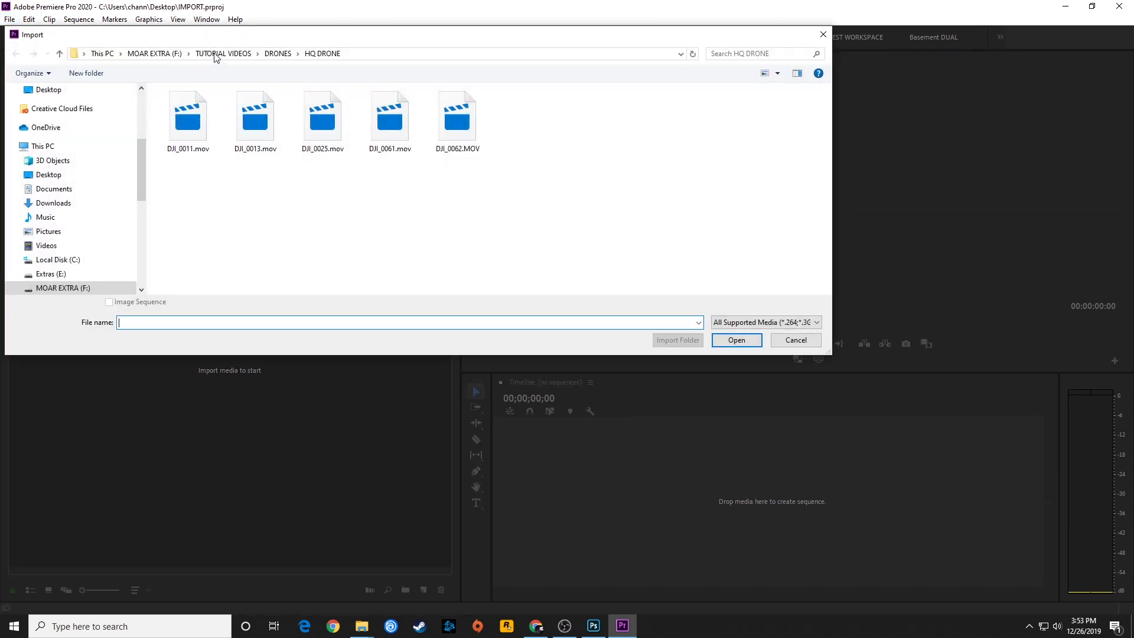
click(216, 54)
click(151, 56)
scroll(217, 196, down, 1)
scroll(217, 196, up, 1)
drag(189, 47, 321, 71)
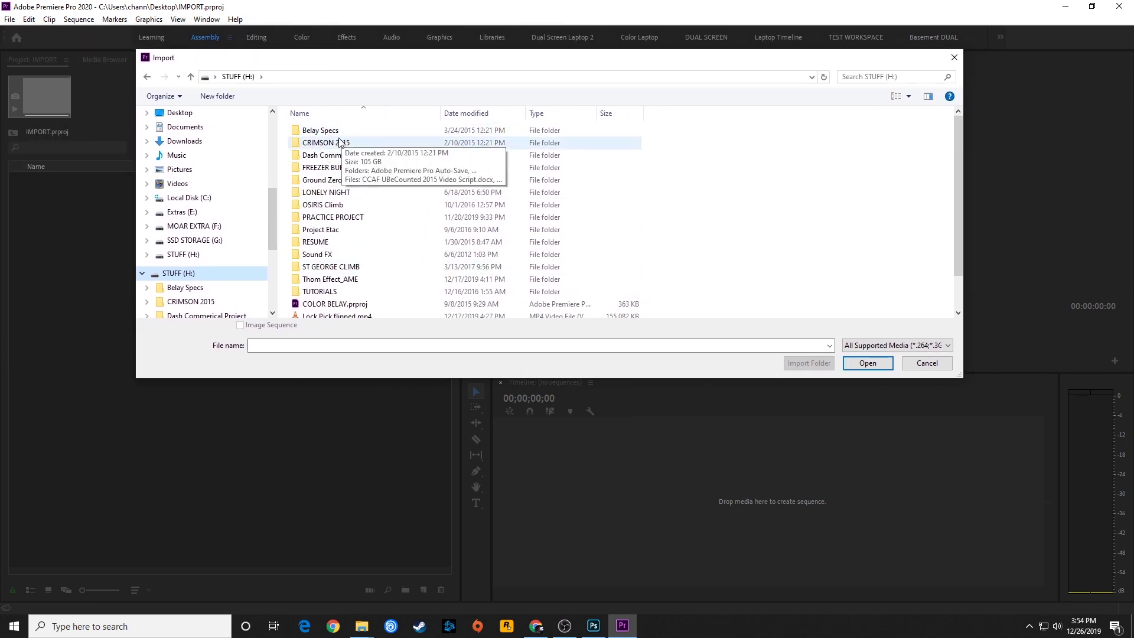
click(926, 363)
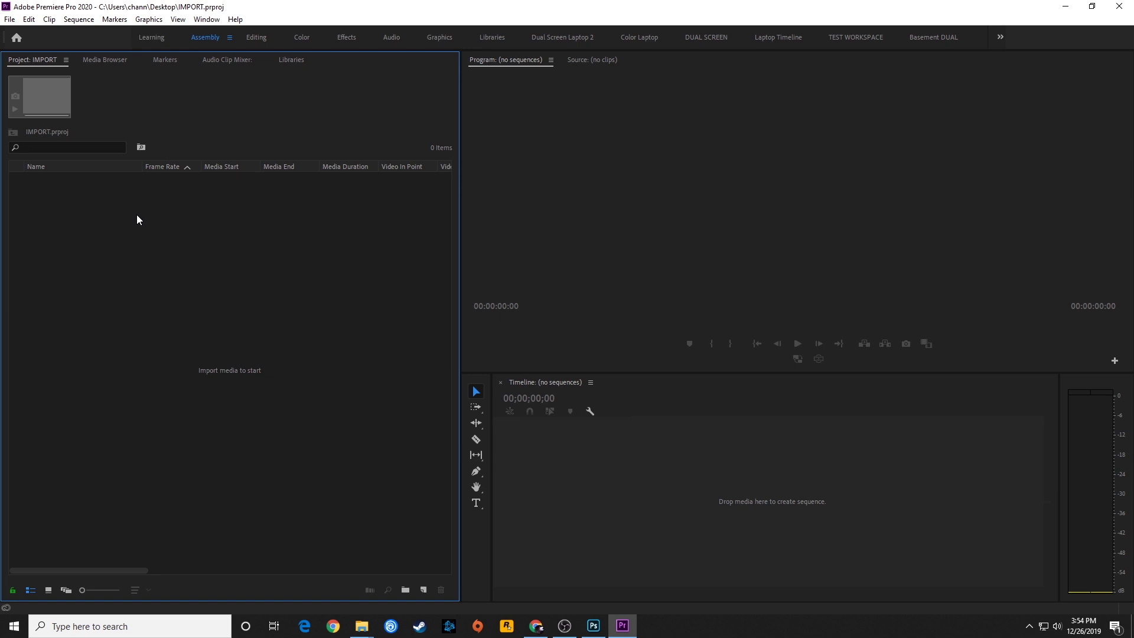
double_click(137, 216)
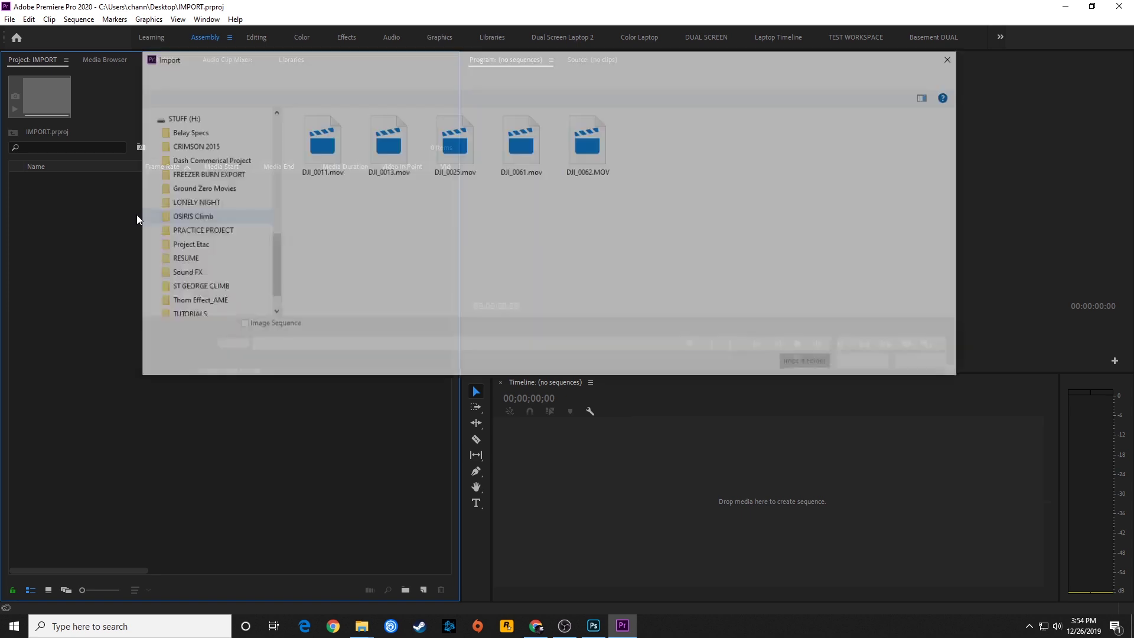
scroll(231, 270, down, 4)
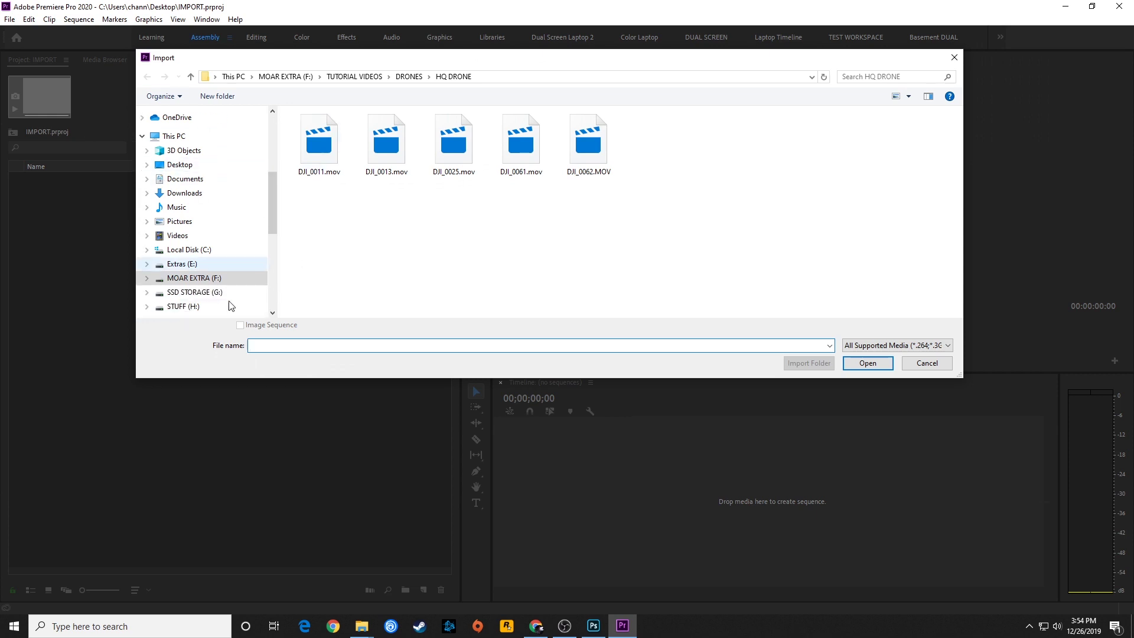
click(177, 188)
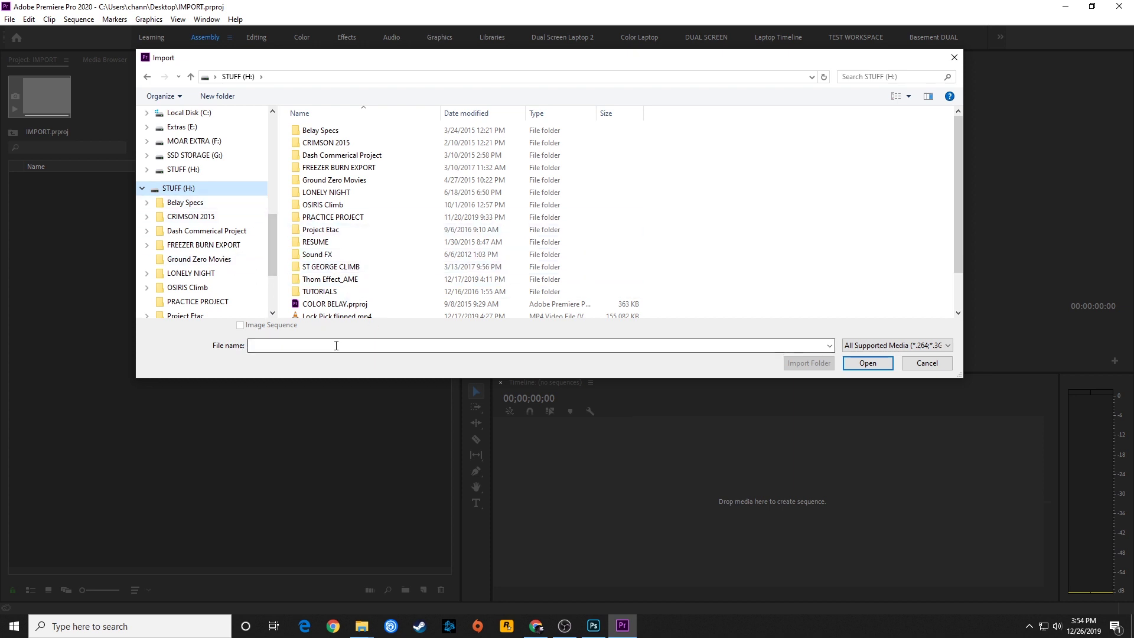
click(927, 362)
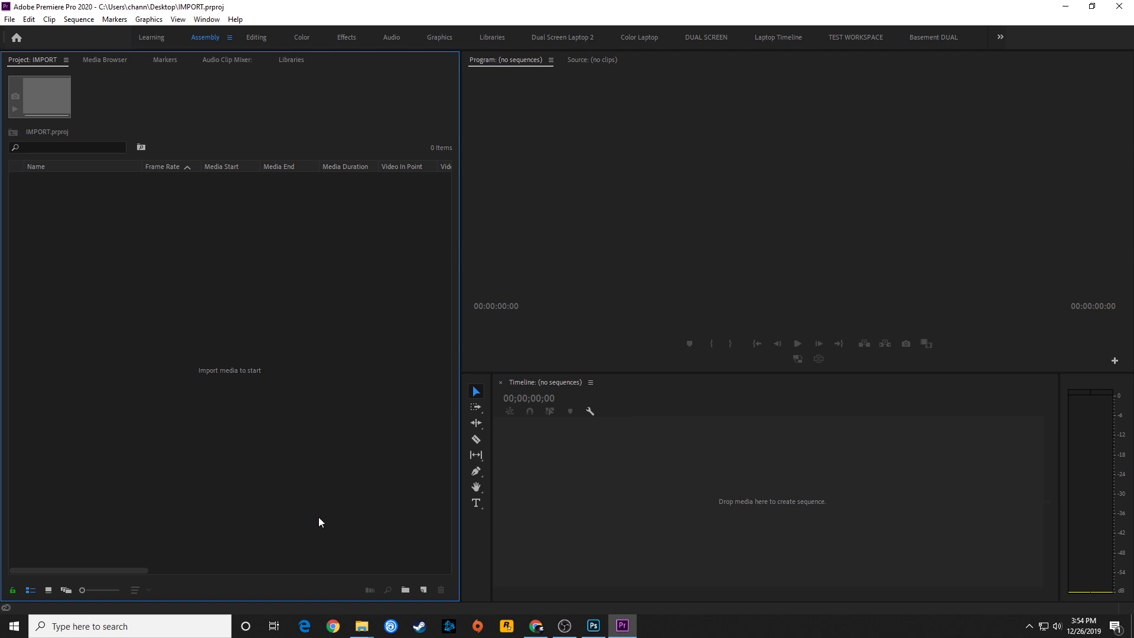
Import the images 8F5A7189.JPG, 8F5A7191.JPG and 8F5A7202.JPG from the DOWNLOADED MEDIA folder in Belay Specs on STUFF (H:), and deselect them in the project
double_click(412, 510)
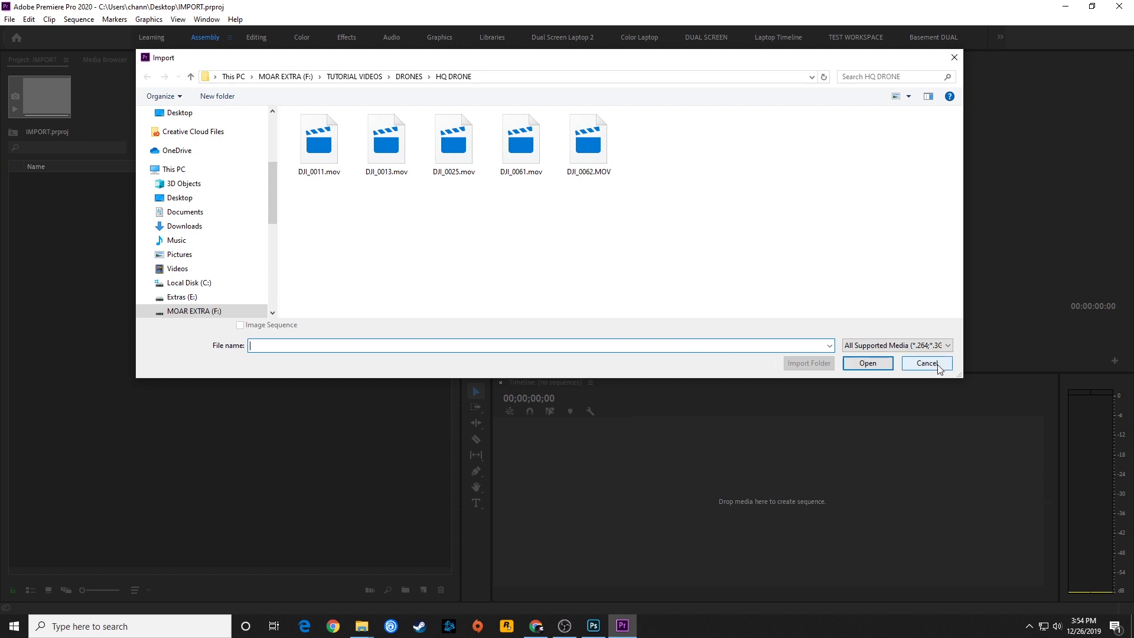
scroll(159, 293, down, 2)
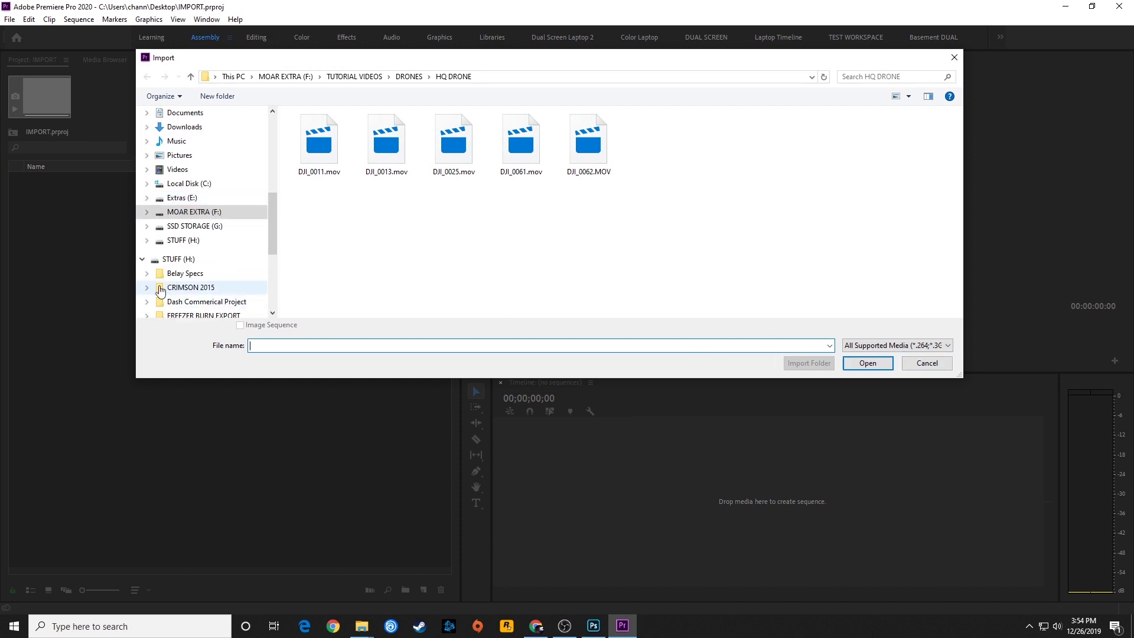
click(176, 259)
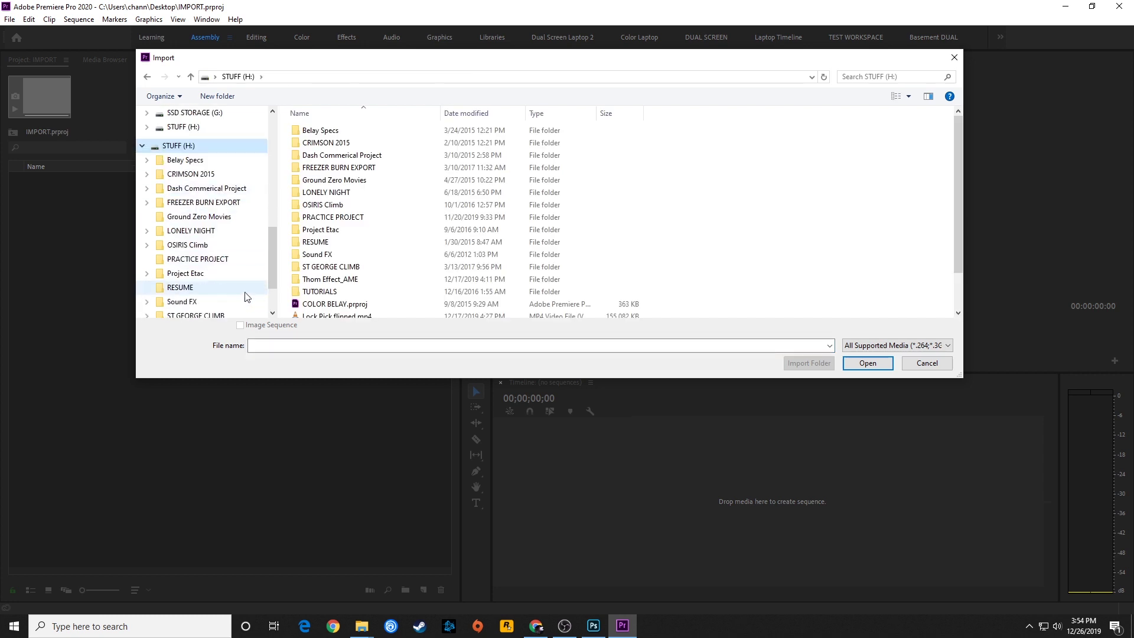
click(180, 145)
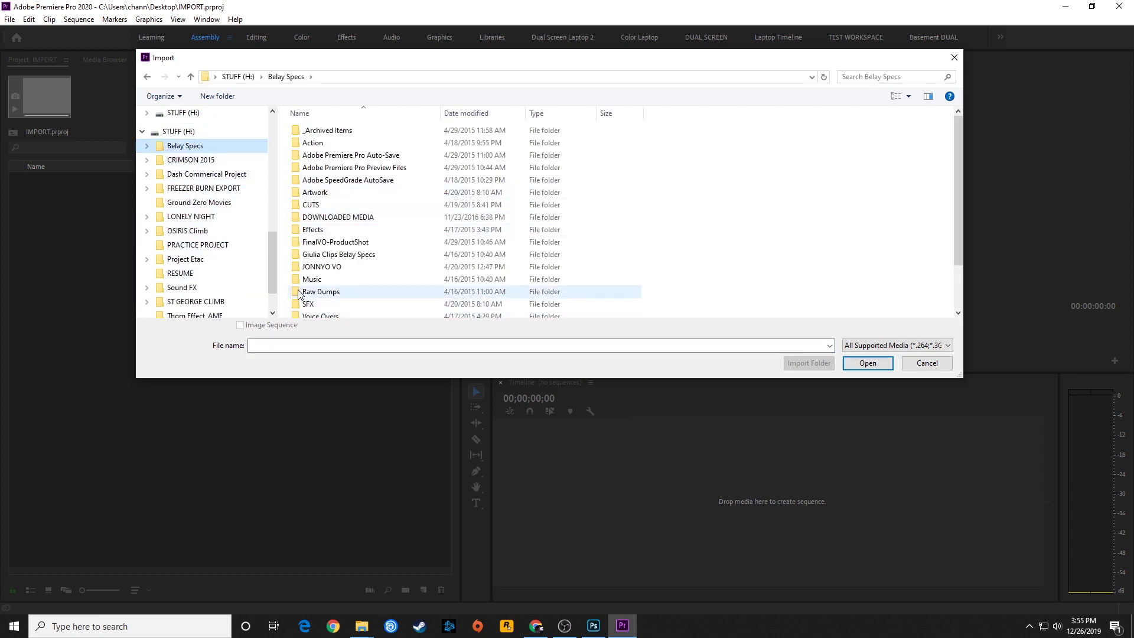
double_click(331, 216)
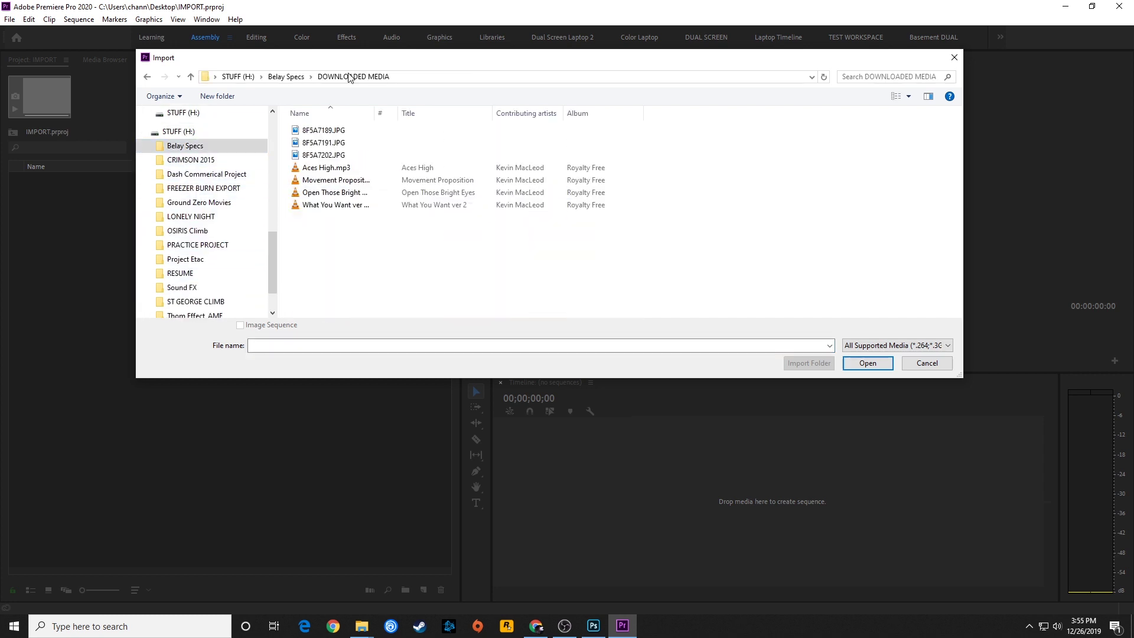
click(313, 132)
ctrl+click(331, 155)
ctrl+click(339, 146)
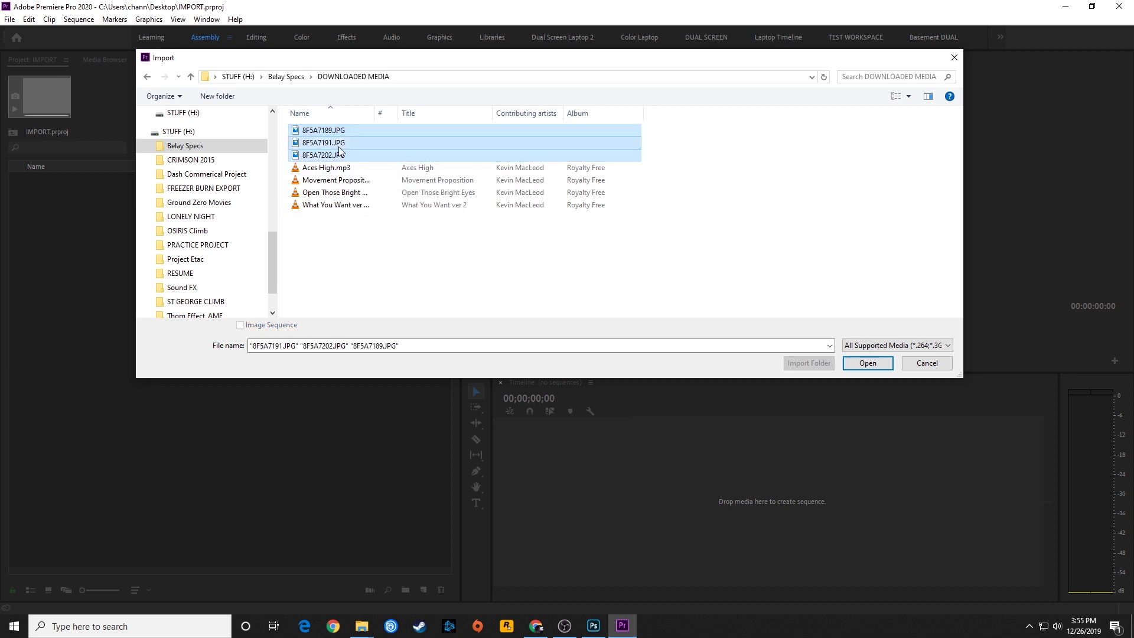
click(868, 362)
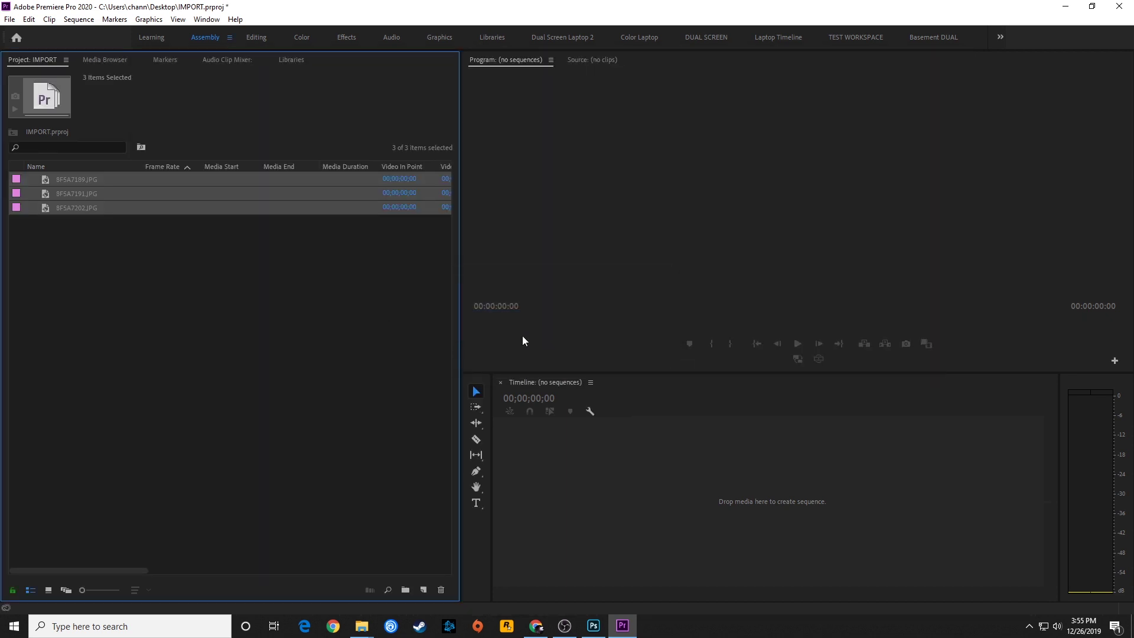
drag(98, 233, 24, 180)
click(139, 259)
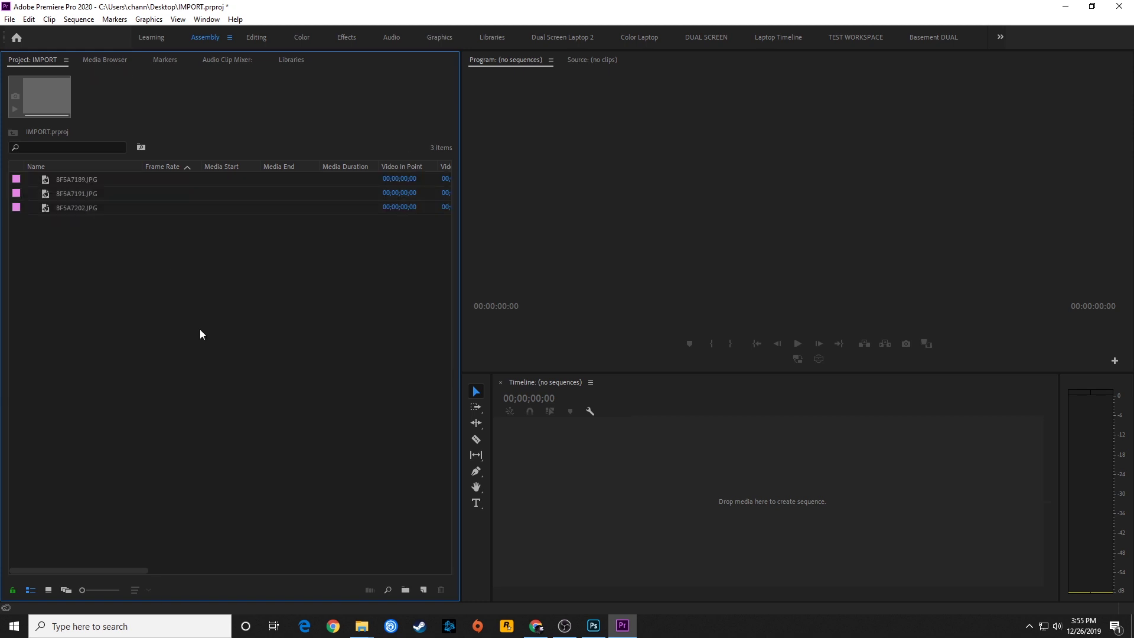
Preview the three imported JPG images one after another in the Source monitor
click(47, 179)
double_click(44, 193)
click(55, 207)
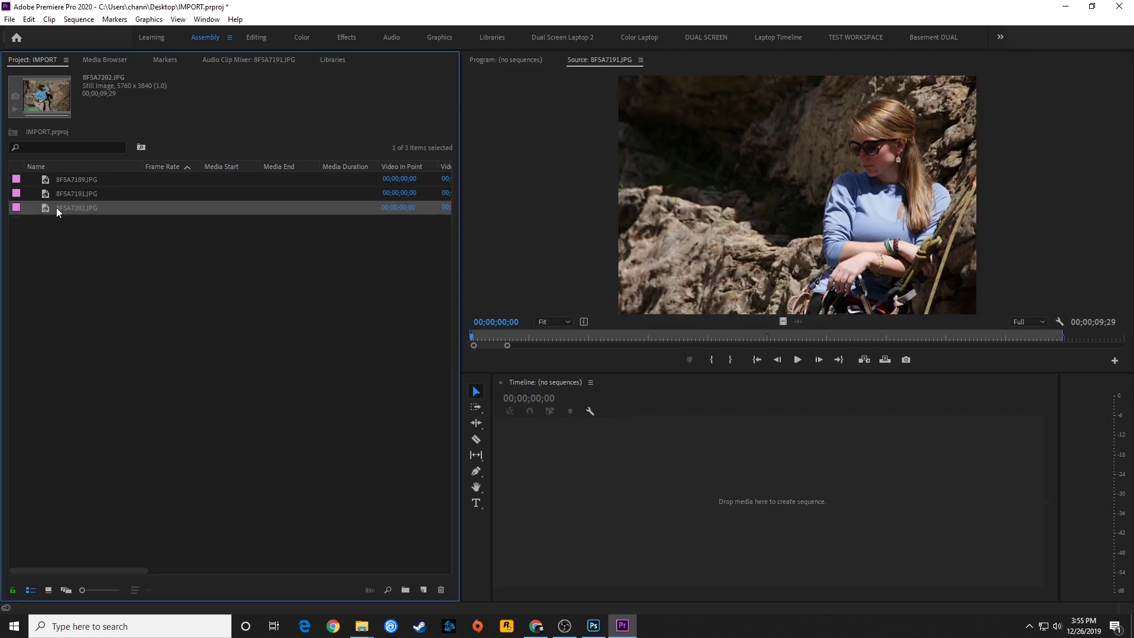
double_click(56, 207)
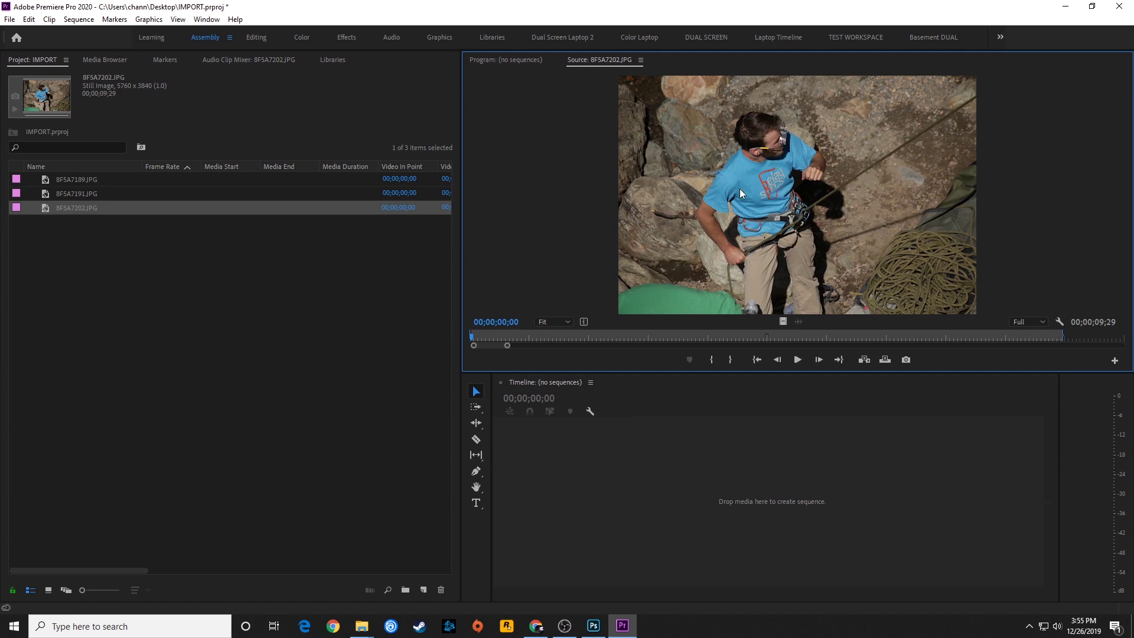
double_click(77, 179)
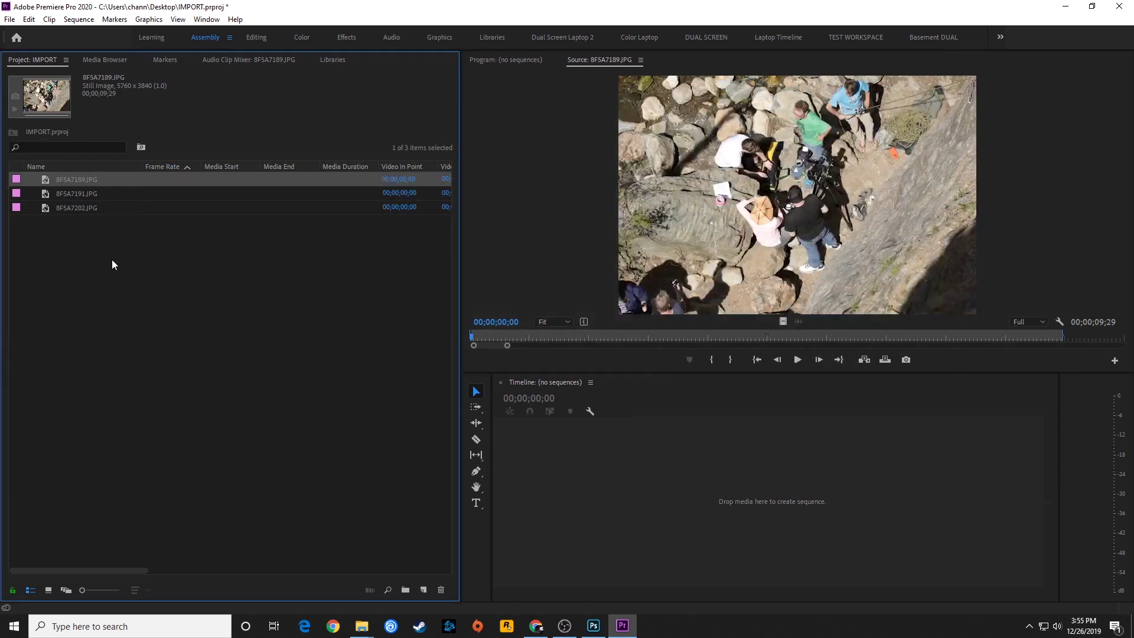
click(127, 260)
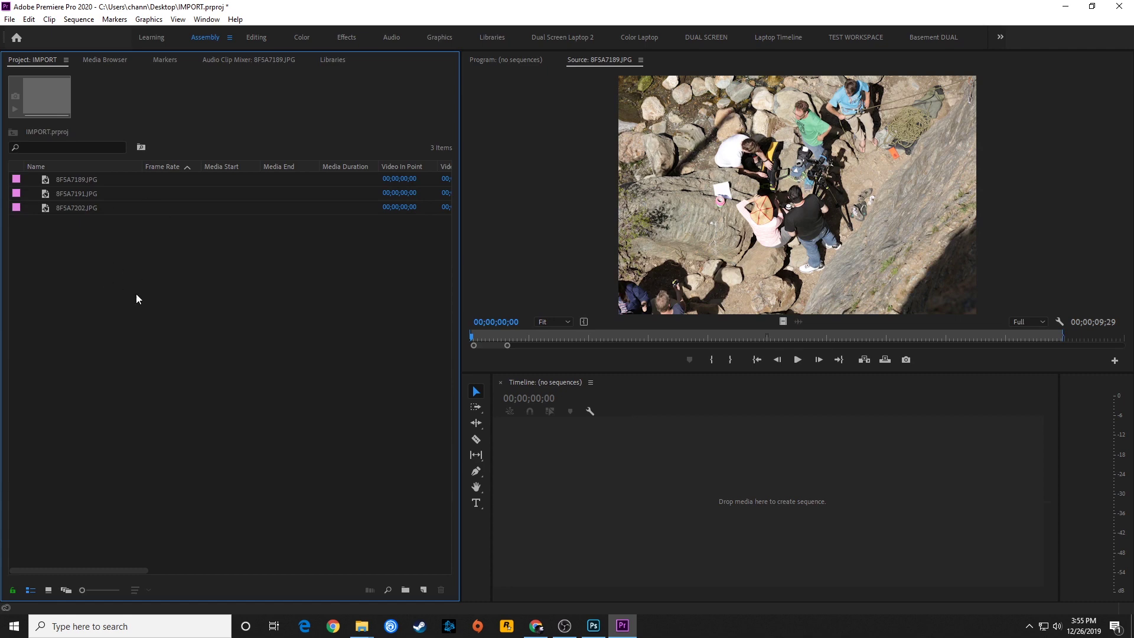
click(9, 19)
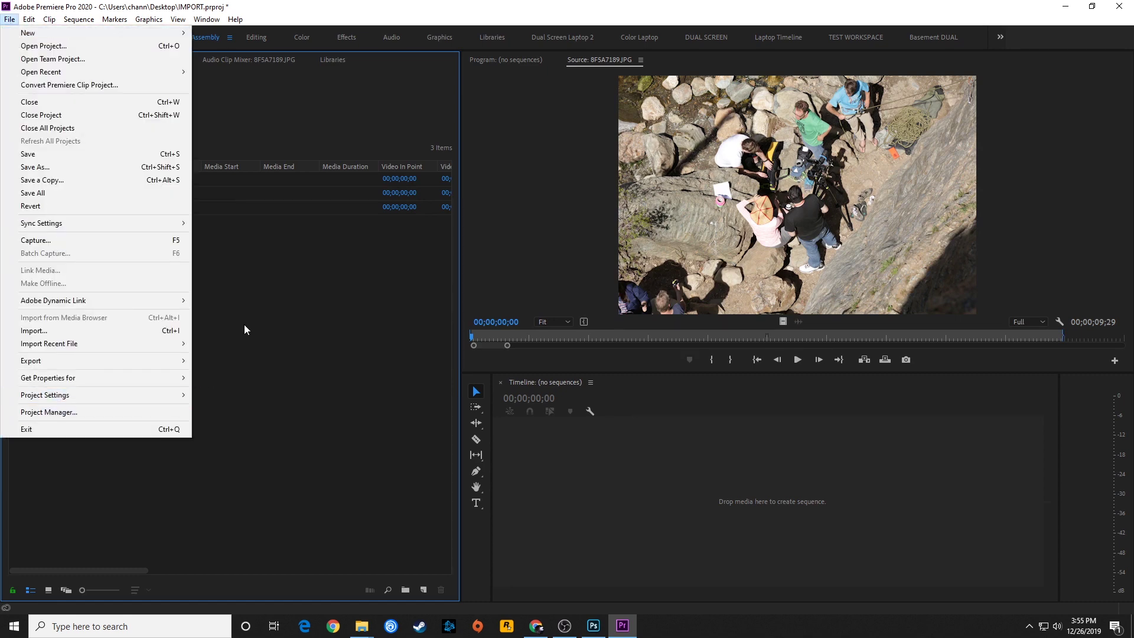
click(312, 346)
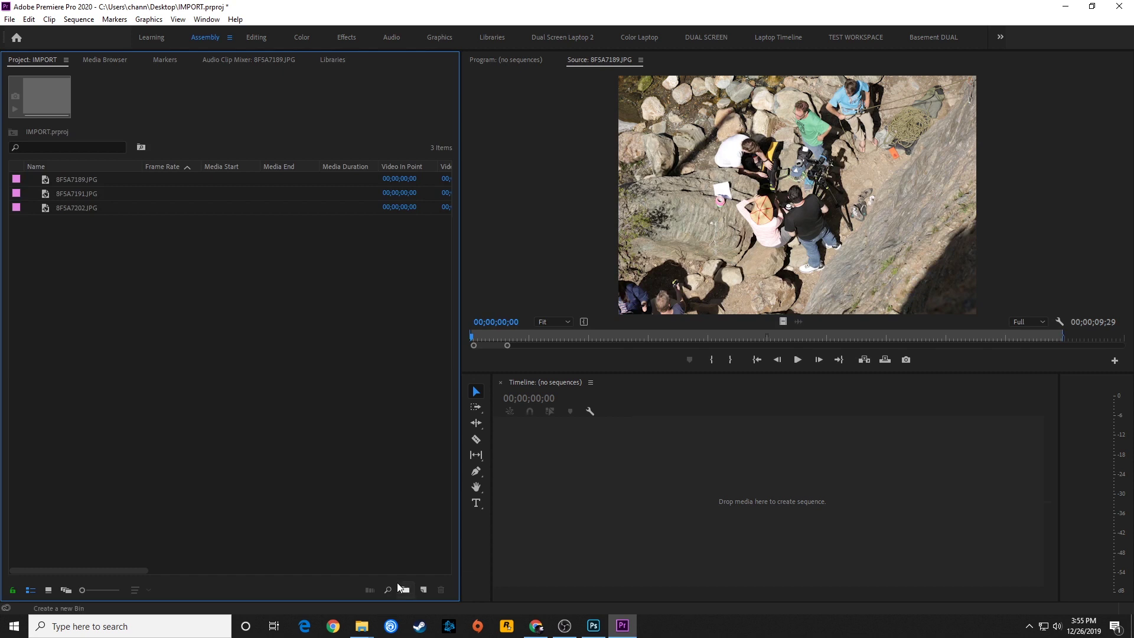
mouse_move(363, 634)
key(super+e)
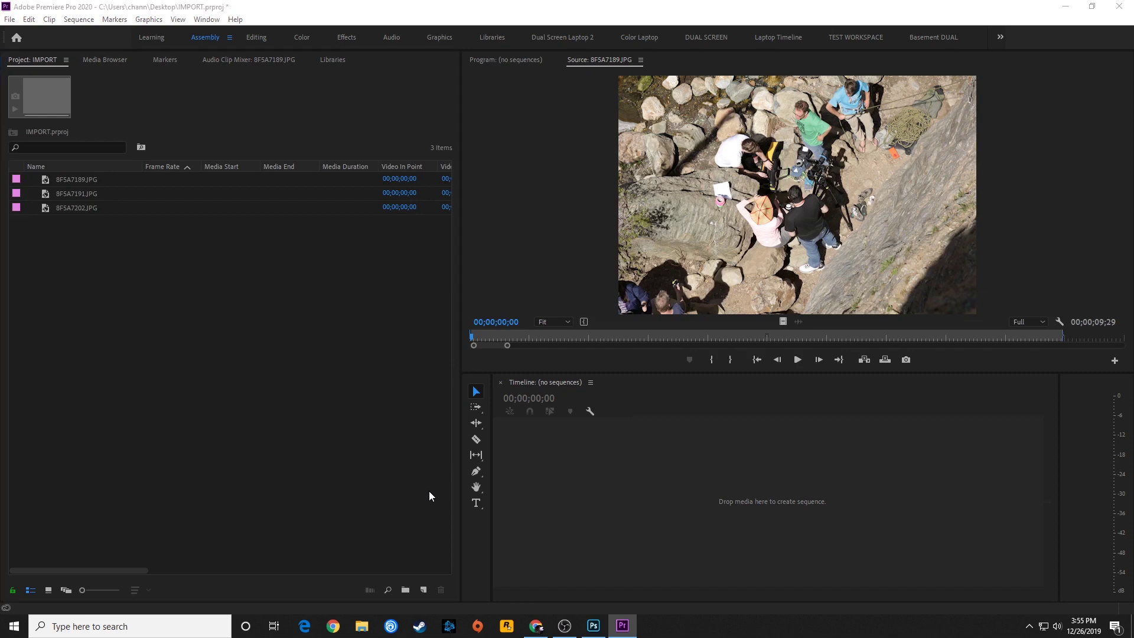
click(915, 95)
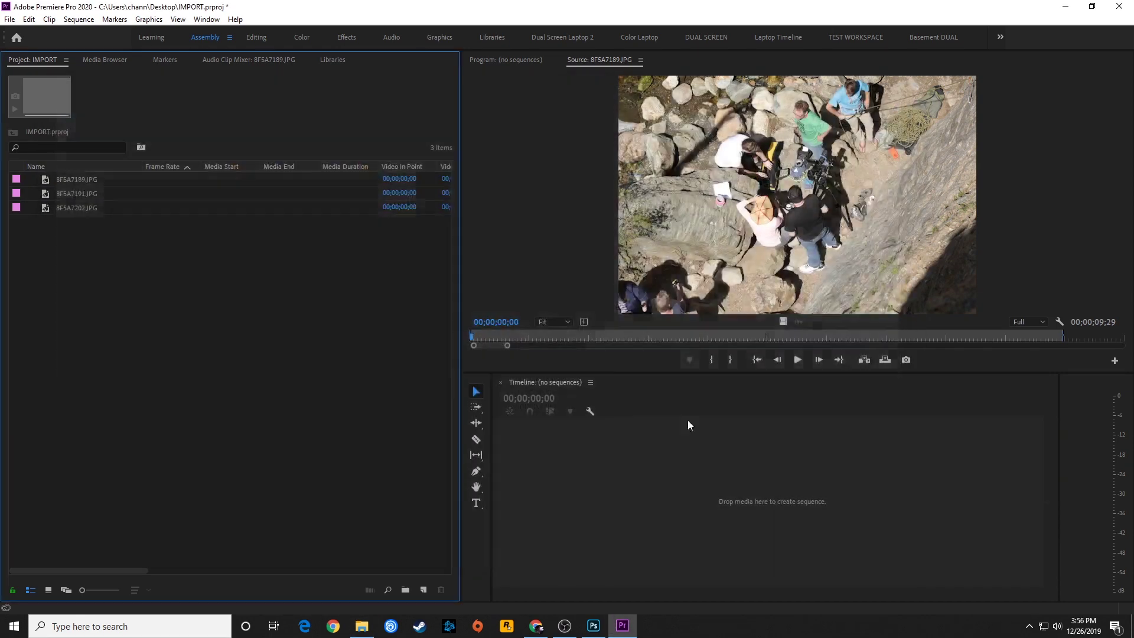
Open File Explorer and browse on STUFF (H:) to Belay Specs, Raw Dumps, 5D Mark III, DCIM, 100EOS5D
key(super+e)
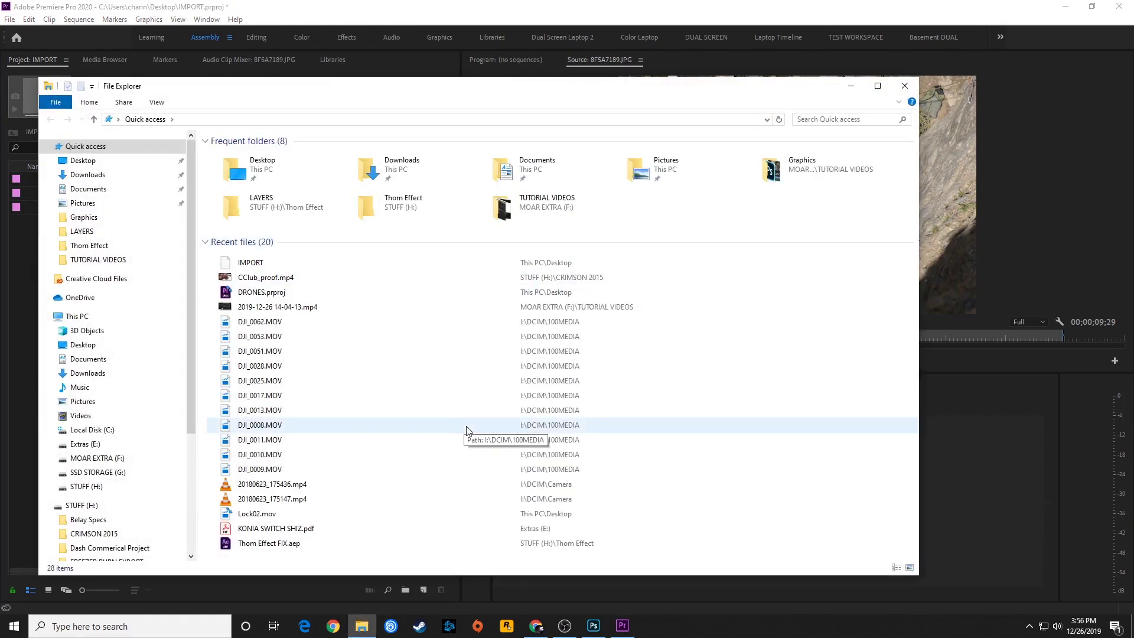
click(104, 511)
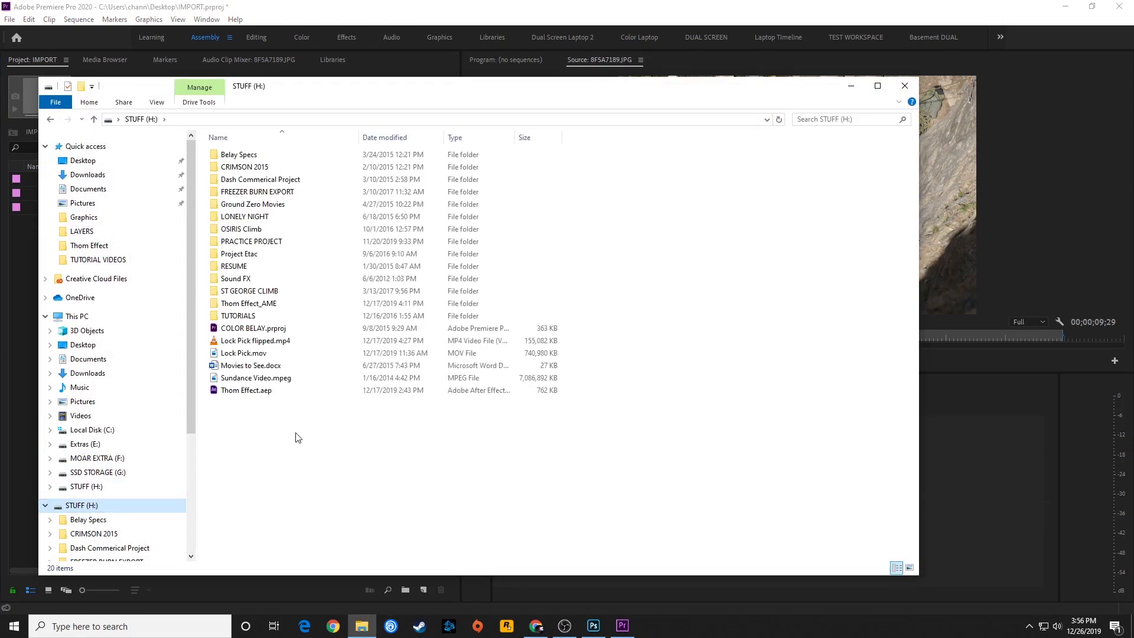
double_click(238, 156)
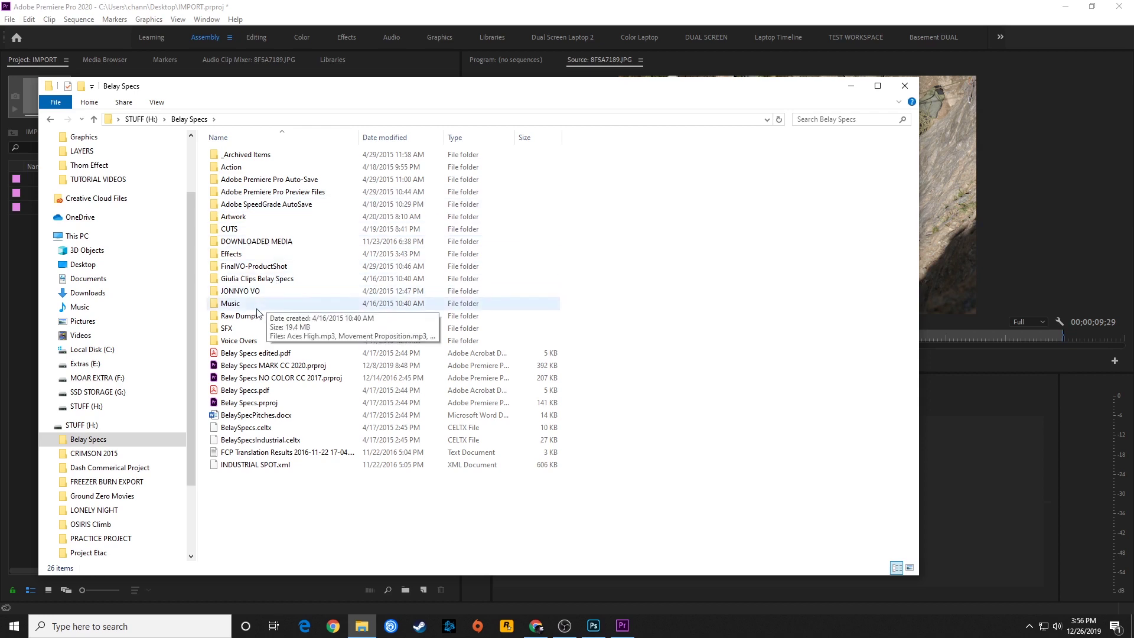
double_click(236, 315)
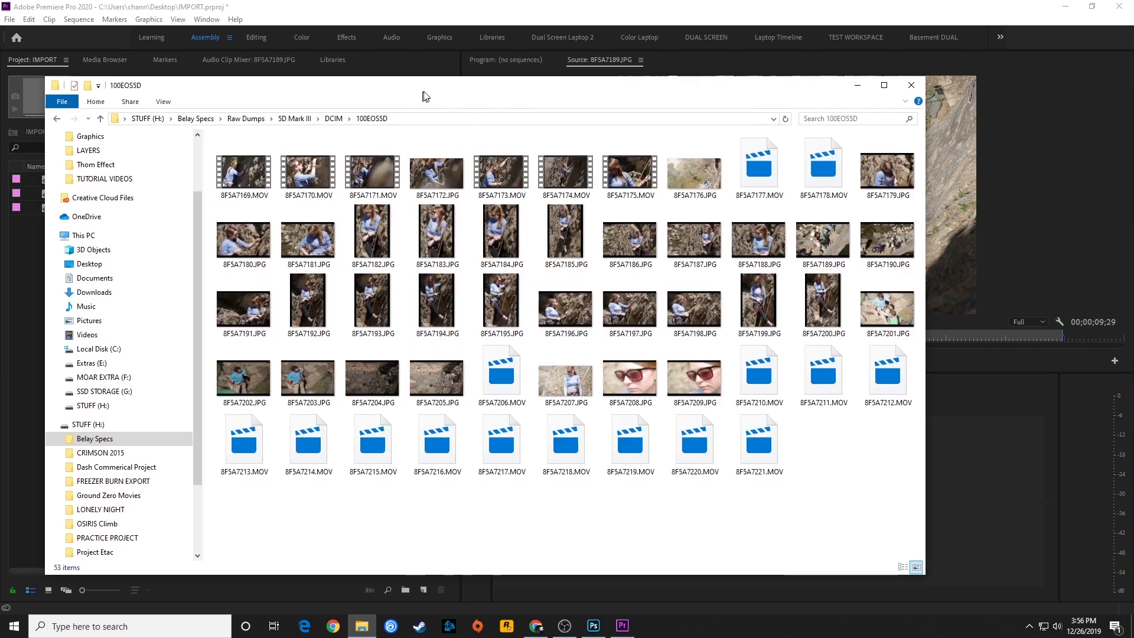
Position the 100EOS5D folder window over Premiere Pro so the project's item list stays exposed beside it
drag(423, 94, 640, 27)
click(333, 170)
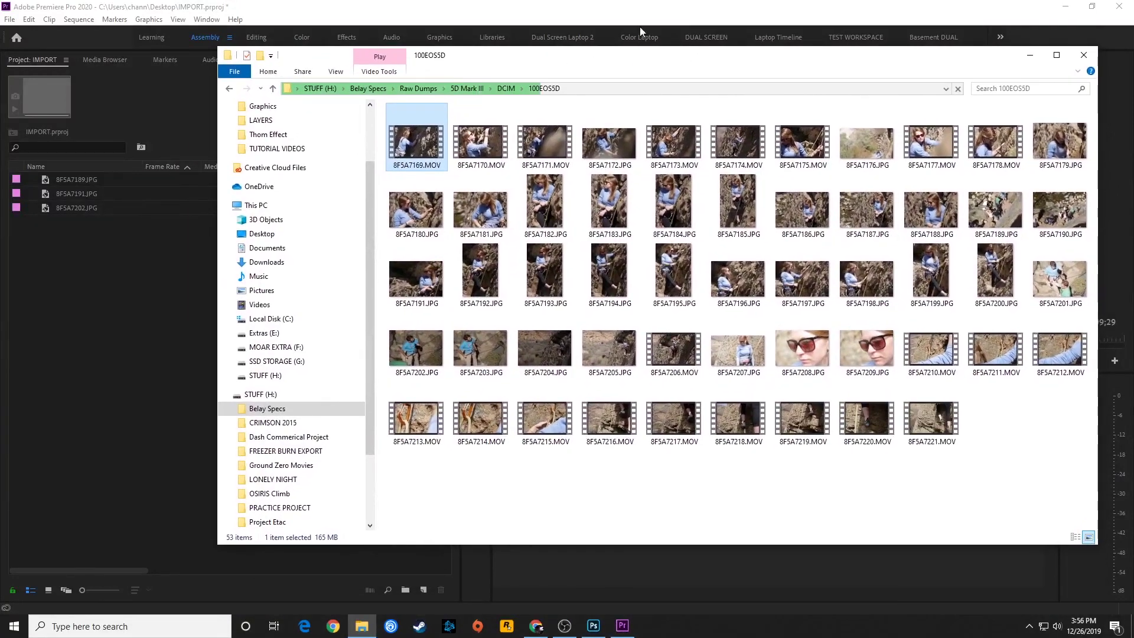
click(664, 30)
click(362, 626)
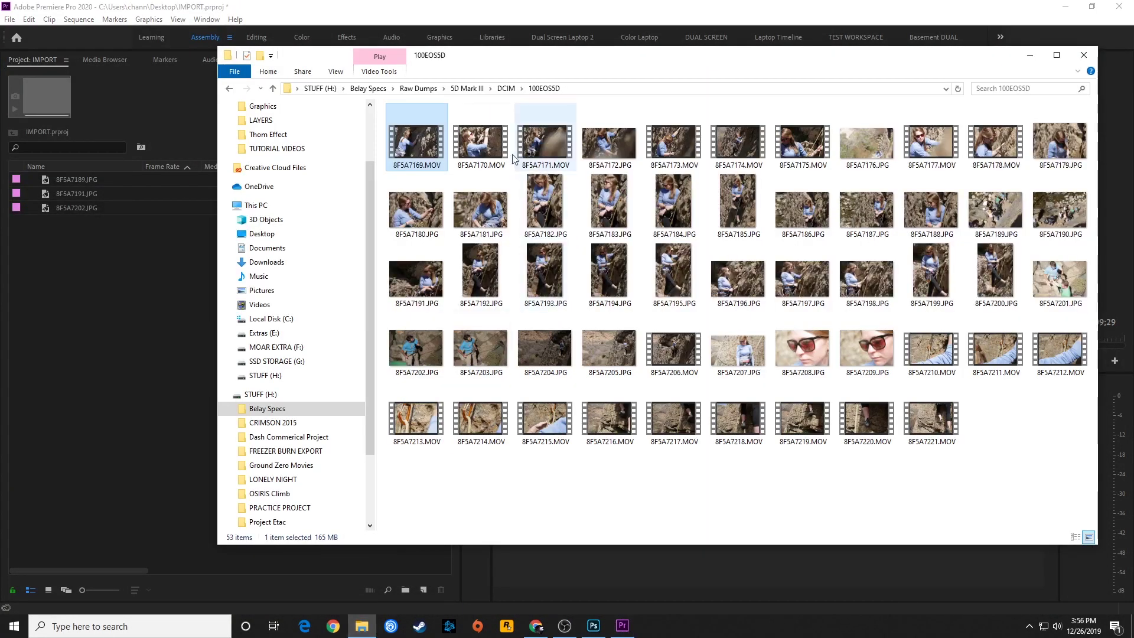
drag(493, 56, 487, 81)
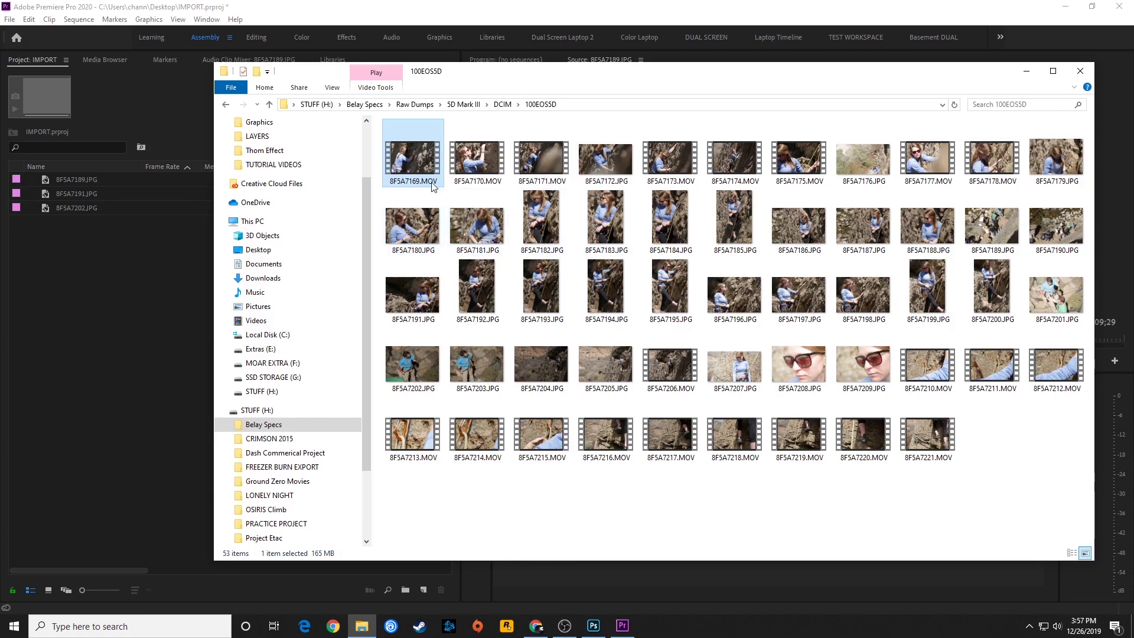
Import the clips 8F5A7169.MOV, 8F5A7170.MOV and 8F5A7171.MOV from the 100EOS5D folder window directly into the Premiere Pro project
shift+click(534, 164)
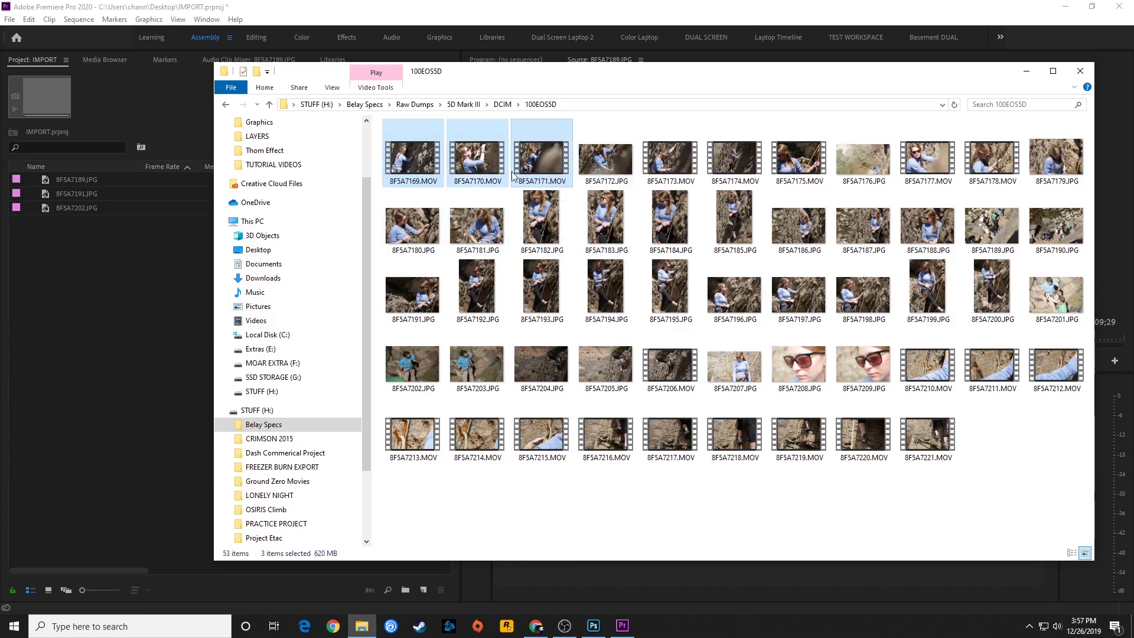
click(417, 160)
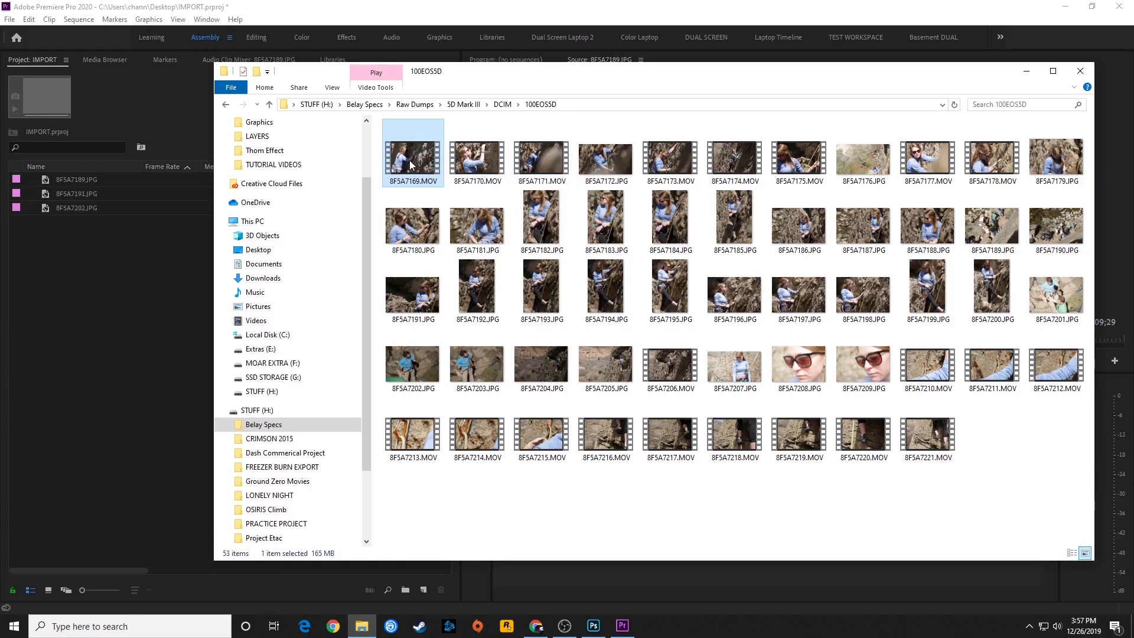
shift+click(540, 166)
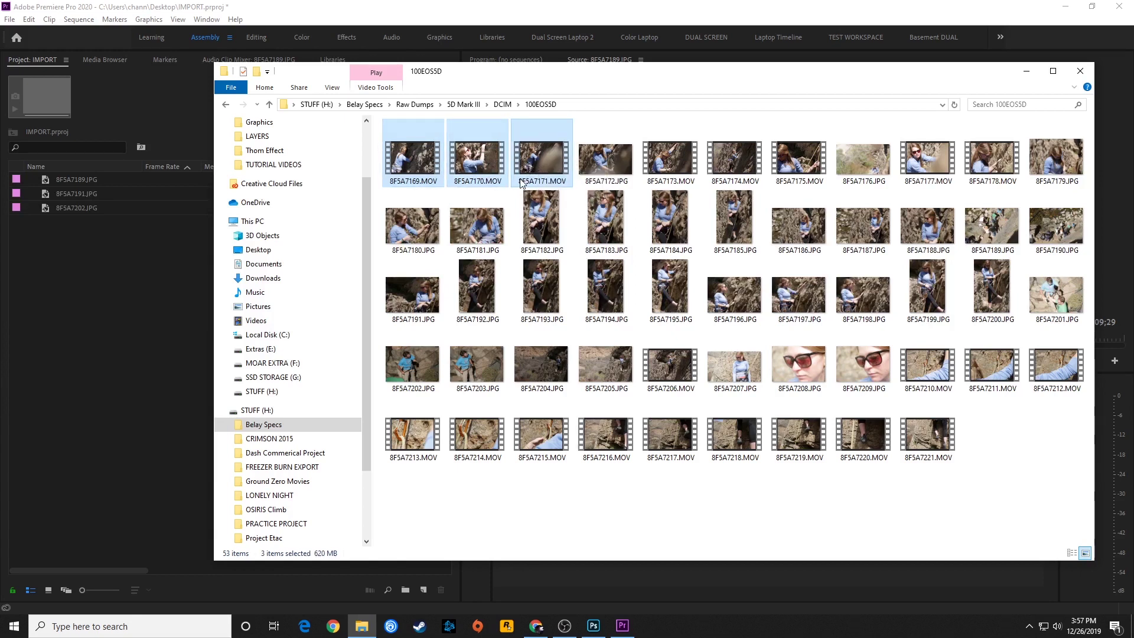
mouse_move(414, 162)
mouse_down()
mouse_move(381, 171)
mouse_move(329, 246)
mouse_move(412, 181)
mouse_up()
drag(400, 160, 77, 273)
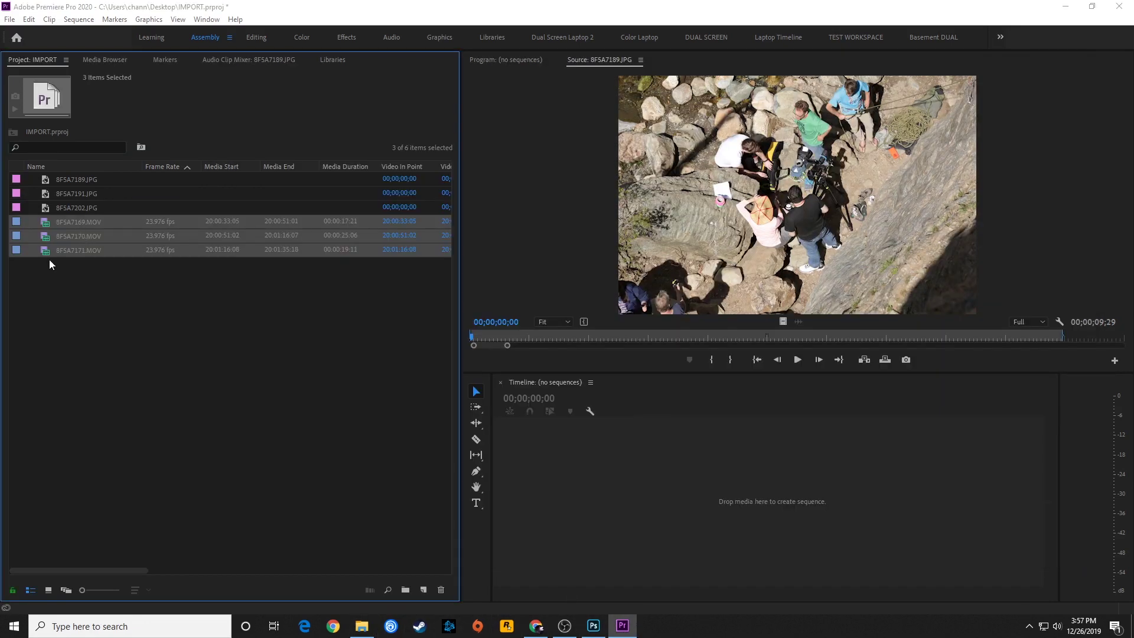
Select the clip 8F5A7169.MOV and the image 8F5A7202.JPG in turn to compare their icons and media details
click(51, 226)
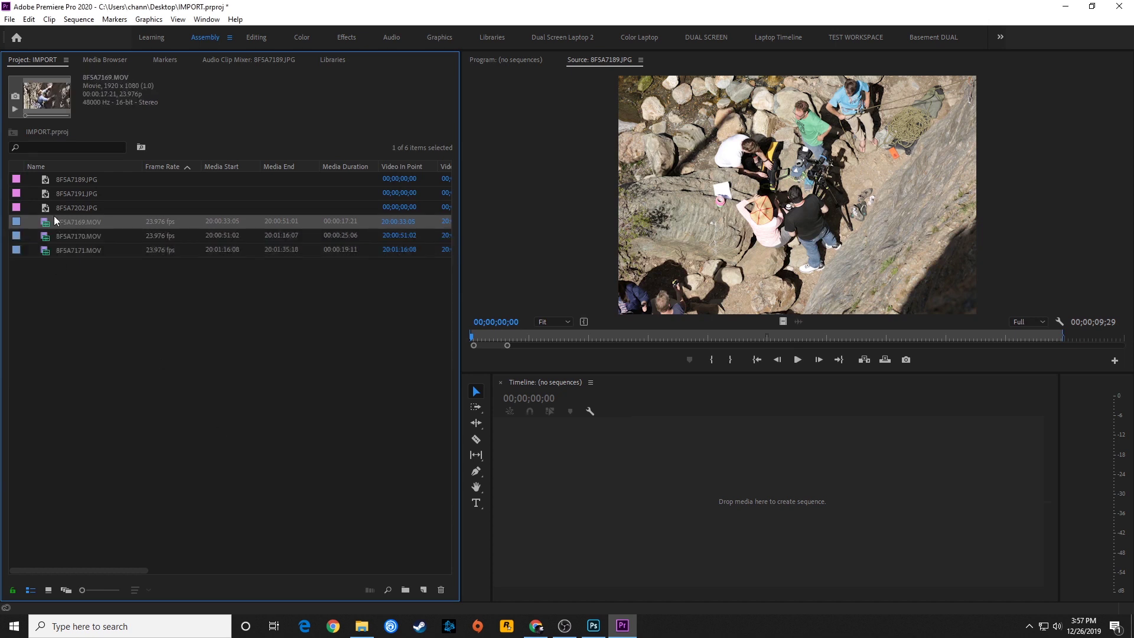
click(54, 207)
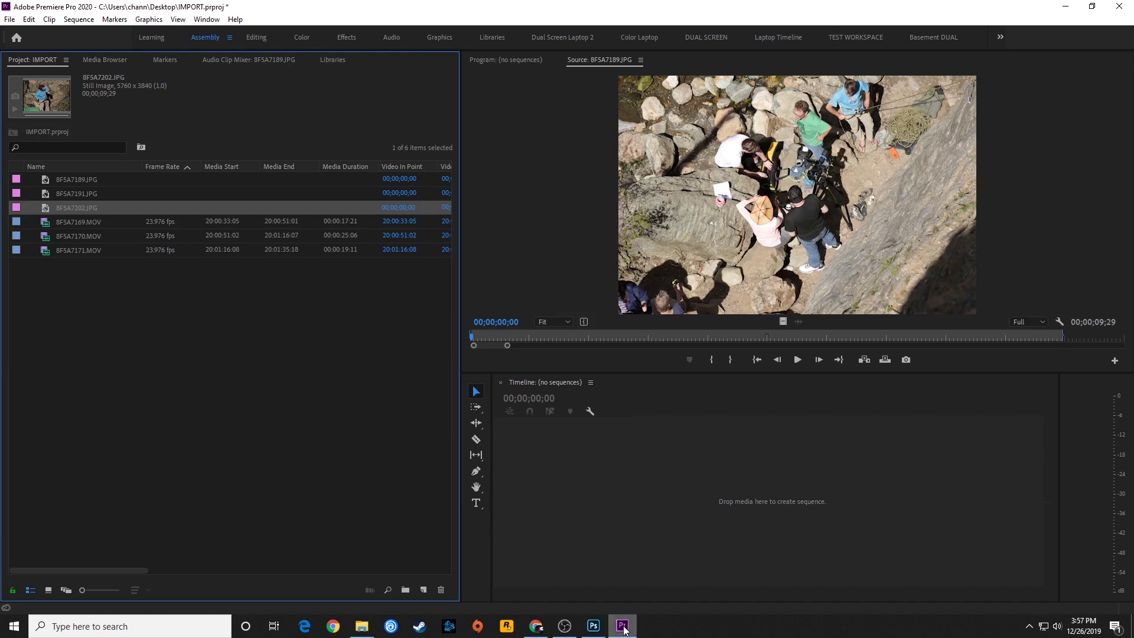
Switch to File Explorer and browse from Belay Specs into JONNYO VO, FOLDER01, ZOOM0001
click(362, 626)
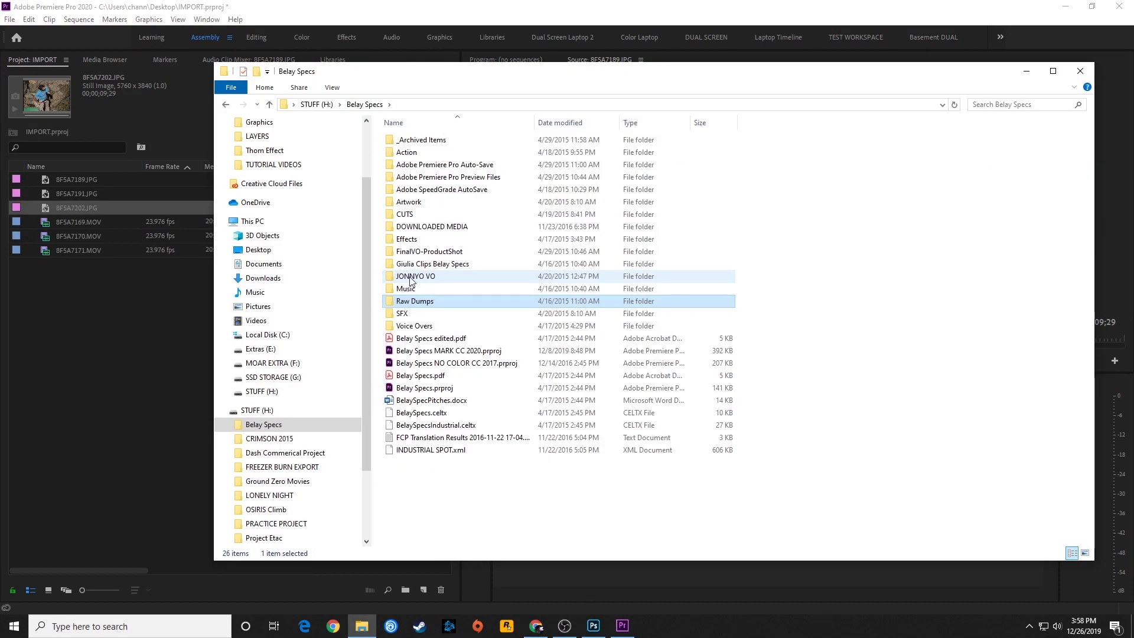
double_click(412, 277)
click(401, 142)
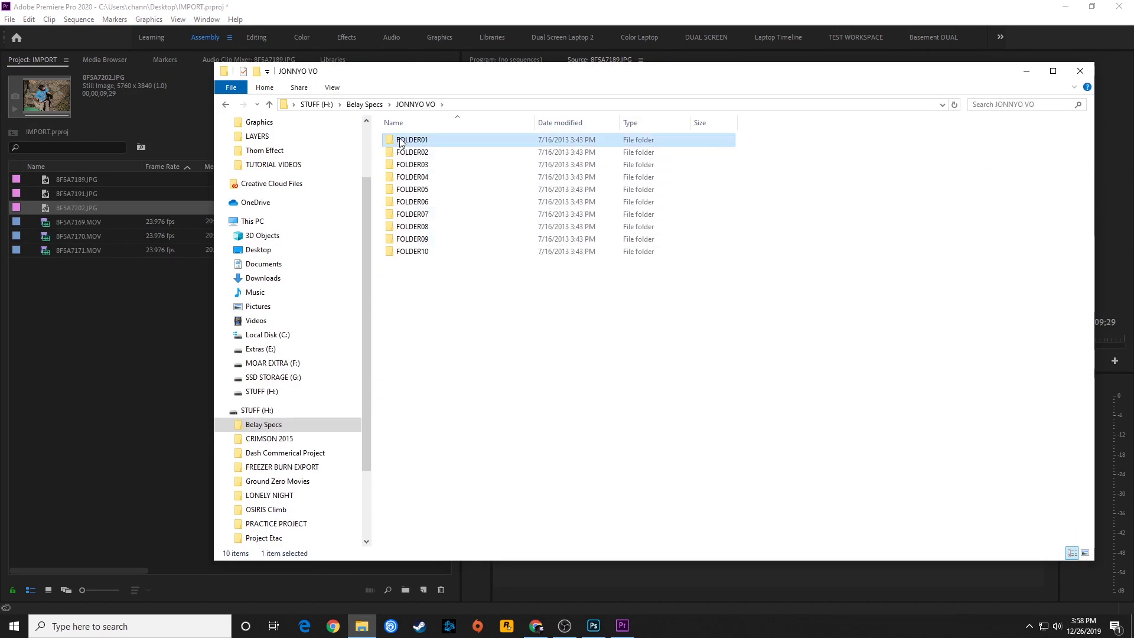
key(Return)
key(Return)
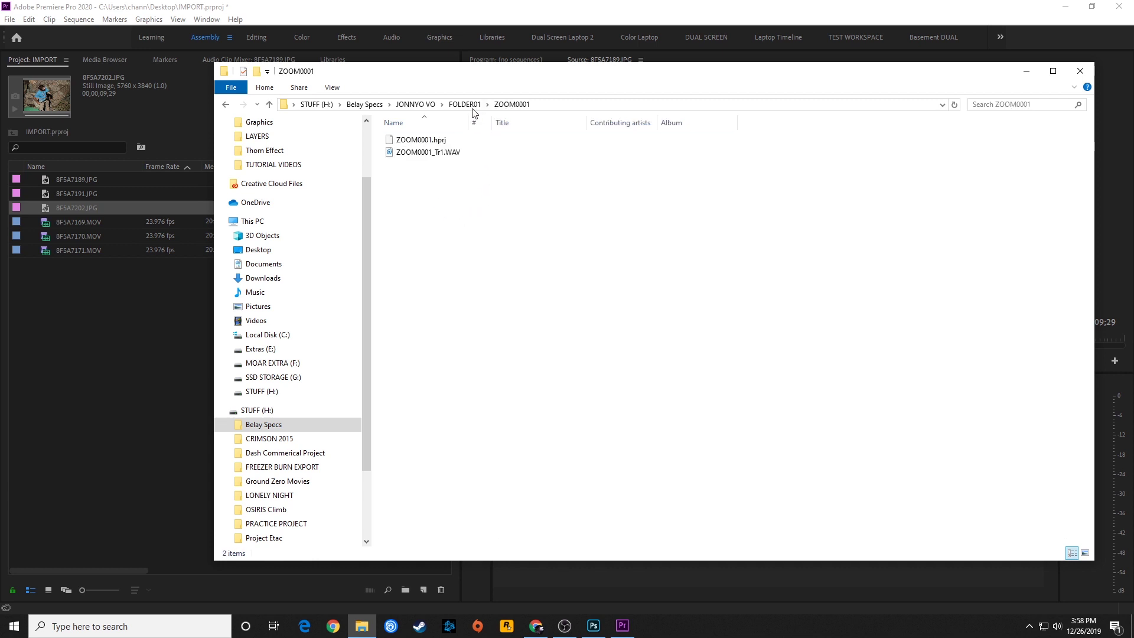
Import the audio file ZOOM0001_Tr1.WAV from the ZOOM0001 folder window directly into the Premiere Pro project
click(433, 154)
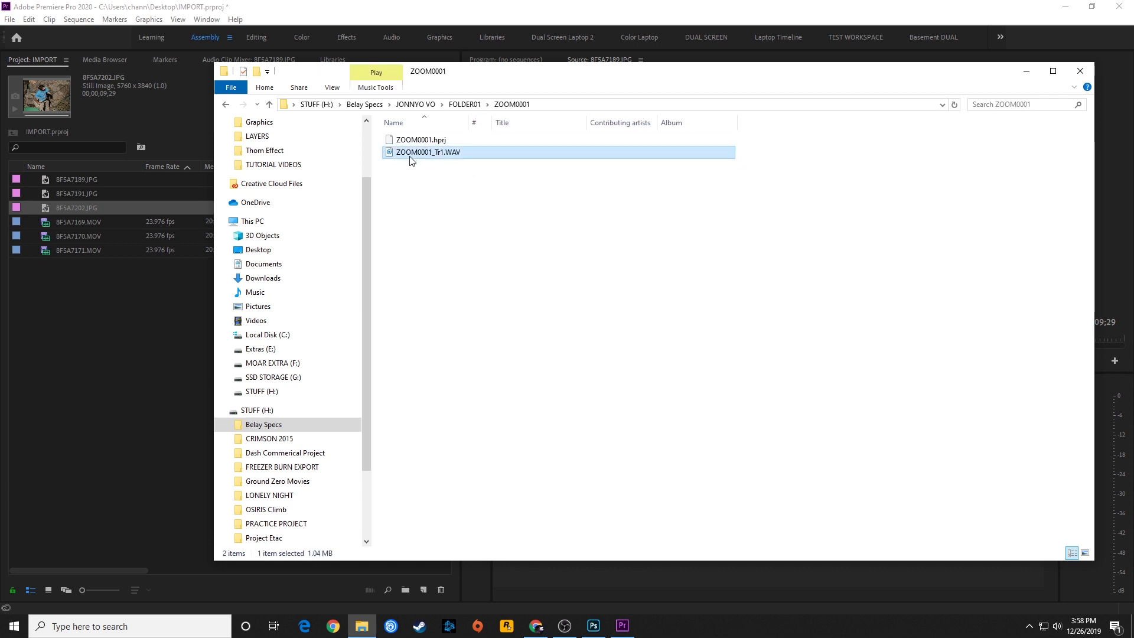
drag(411, 154, 91, 303)
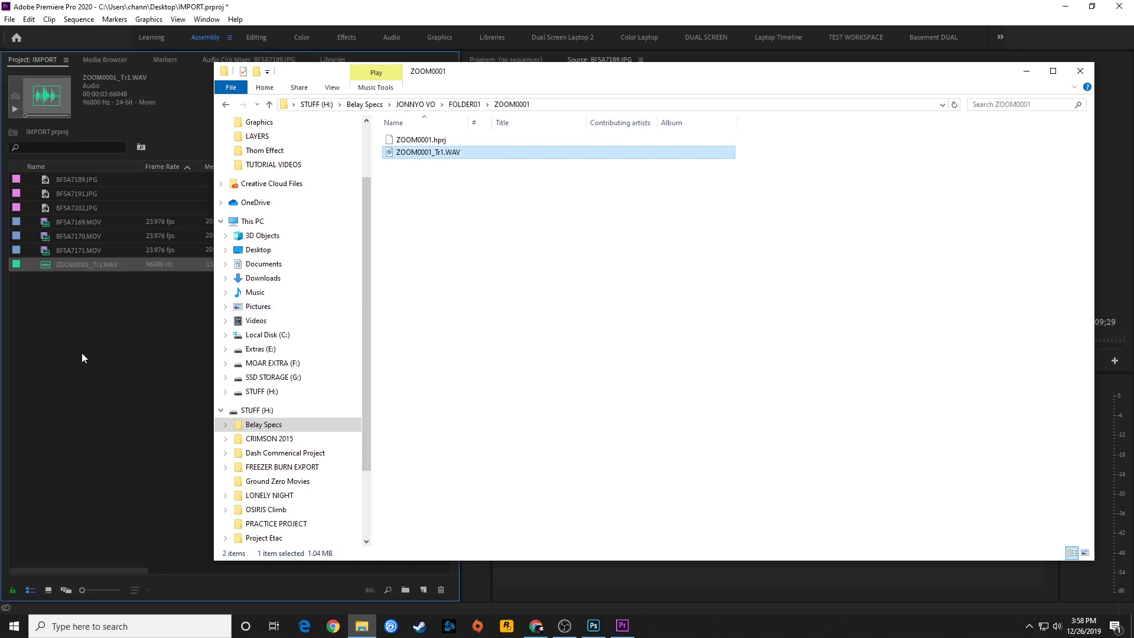
click(82, 358)
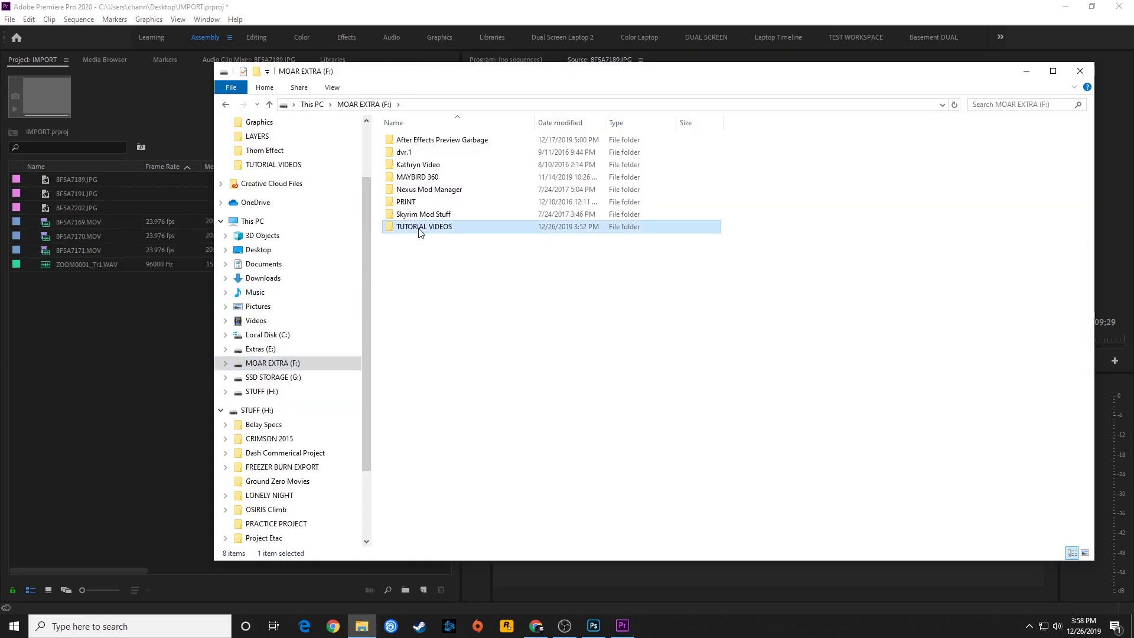
Browse on MOAR EXTRA (F:) into TUTORIAL VIDEOS, DRONES, HQ DRONE
double_click(413, 228)
scroll(460, 438, down, 5)
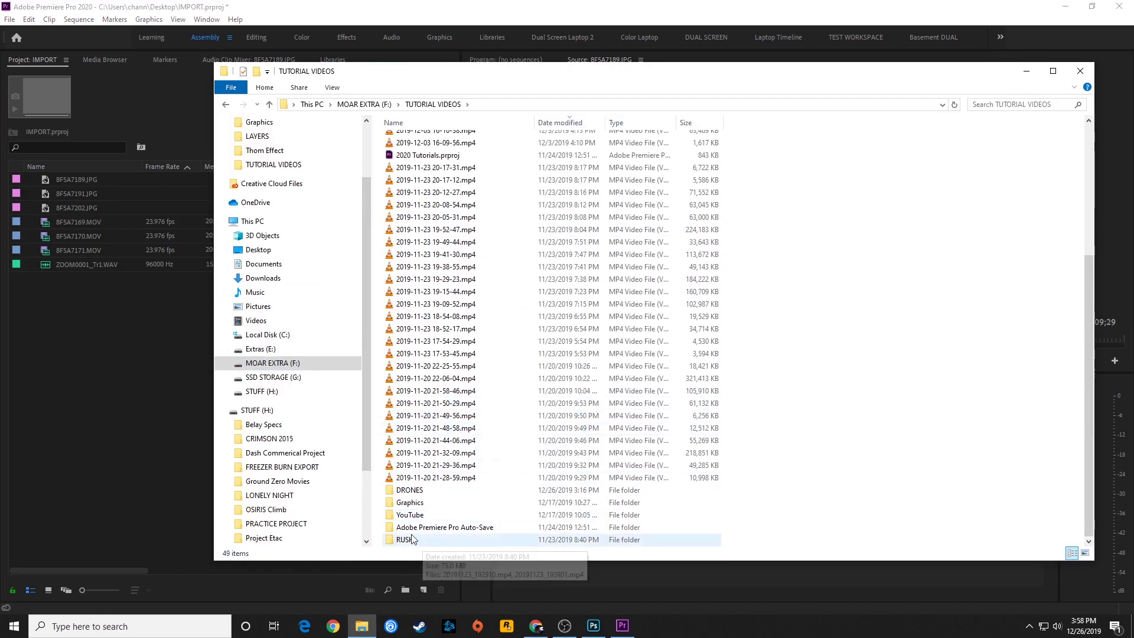
double_click(409, 490)
double_click(416, 169)
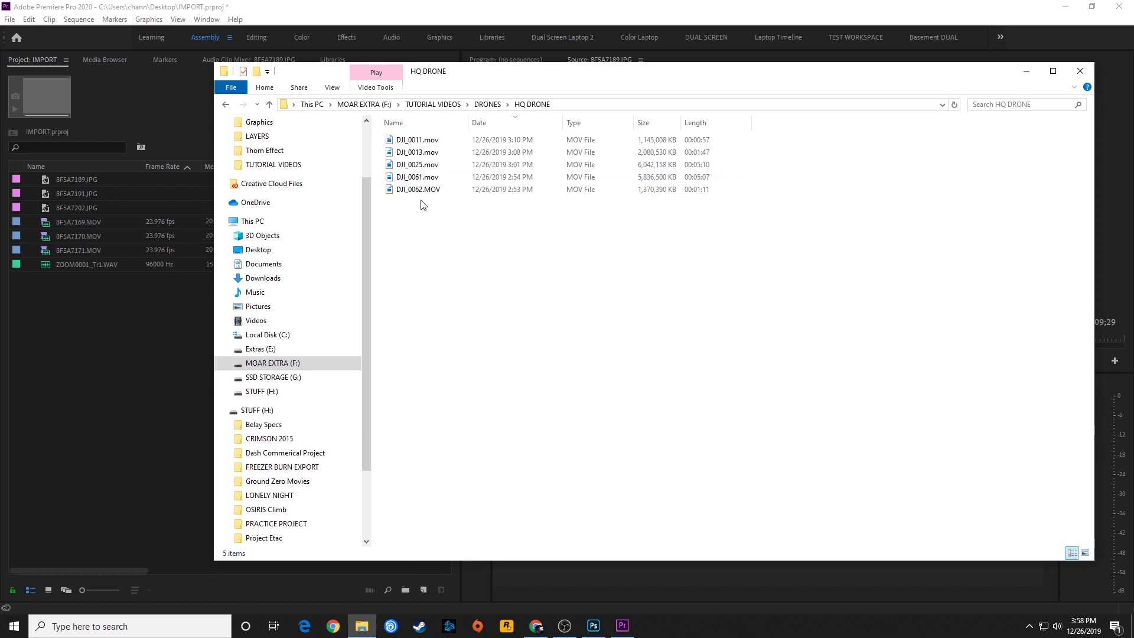
Import the drone clips DJI_0011.mov and DJI_0013.mov from the HQ DRONE folder window into the Premiere Pro project
click(417, 140)
shift+click(417, 152)
drag(417, 152, 159, 324)
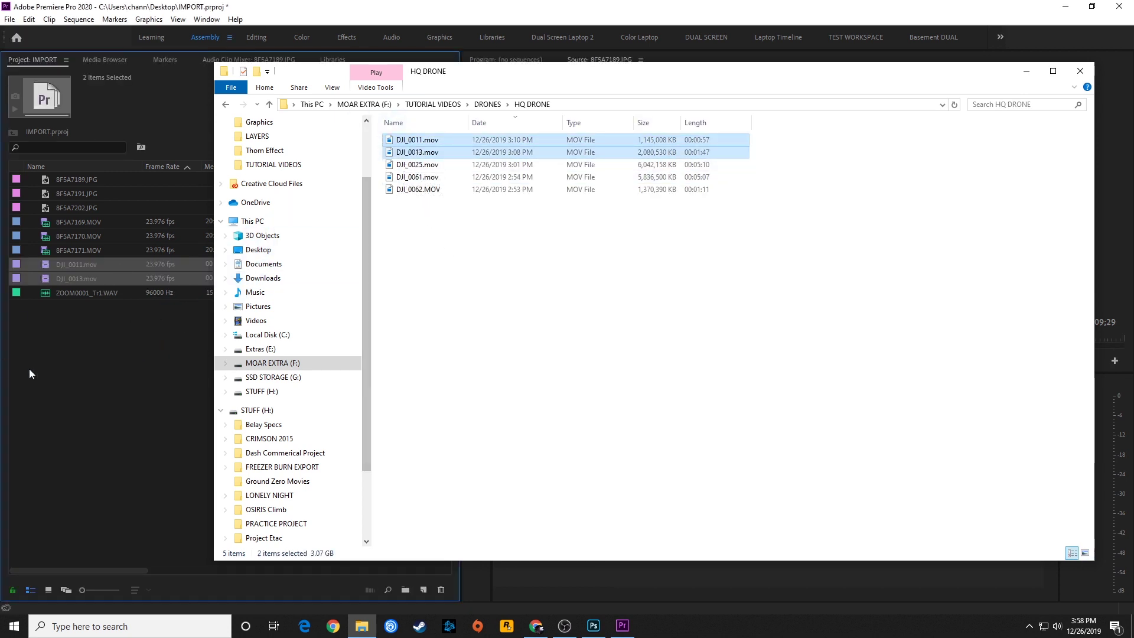
click(96, 343)
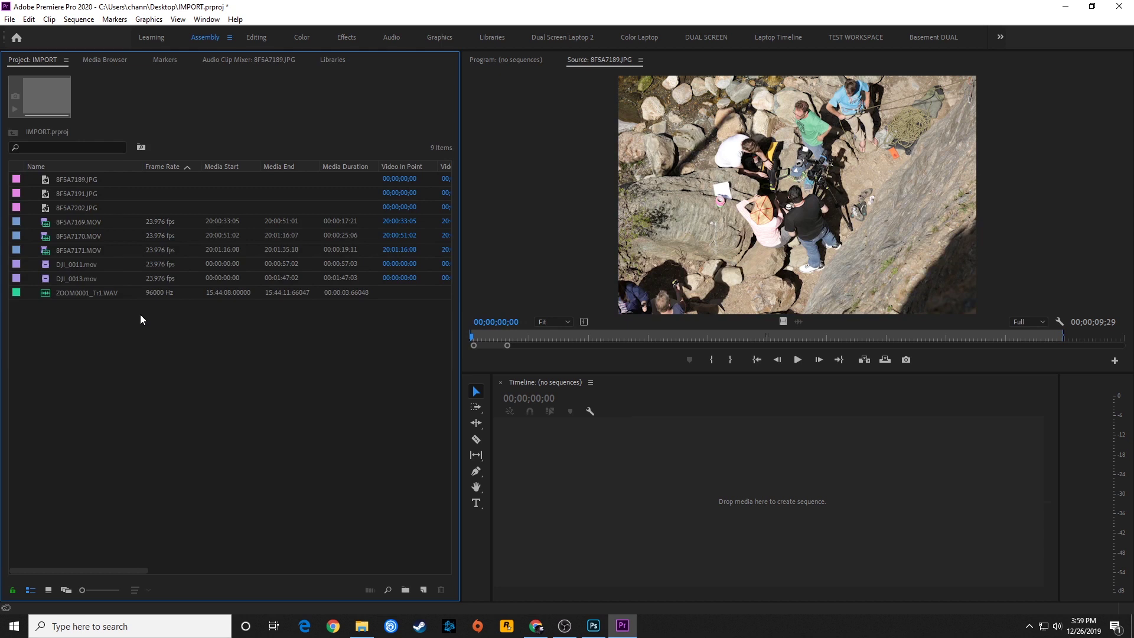
Enlarge and shrink the project list's icons several times, leaving them at the largest size
key(shift+])
key(shift+])
key(shift+])
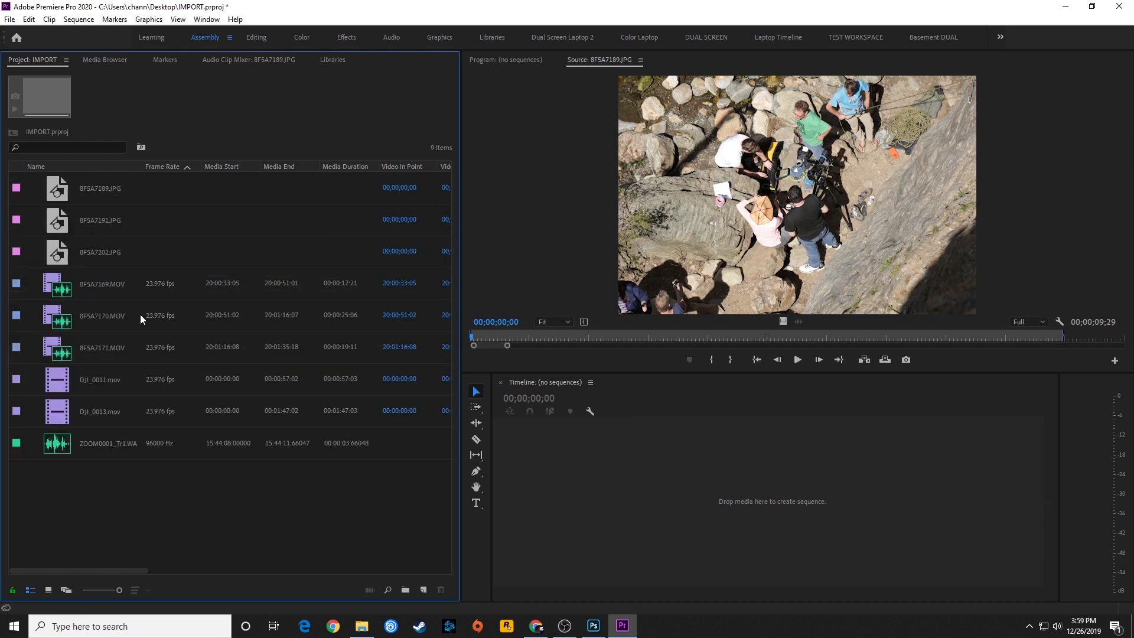
key(shift+[)
key(shift+[)
key(shift+[)
key(shift+])
key(shift+])
key(shift+])
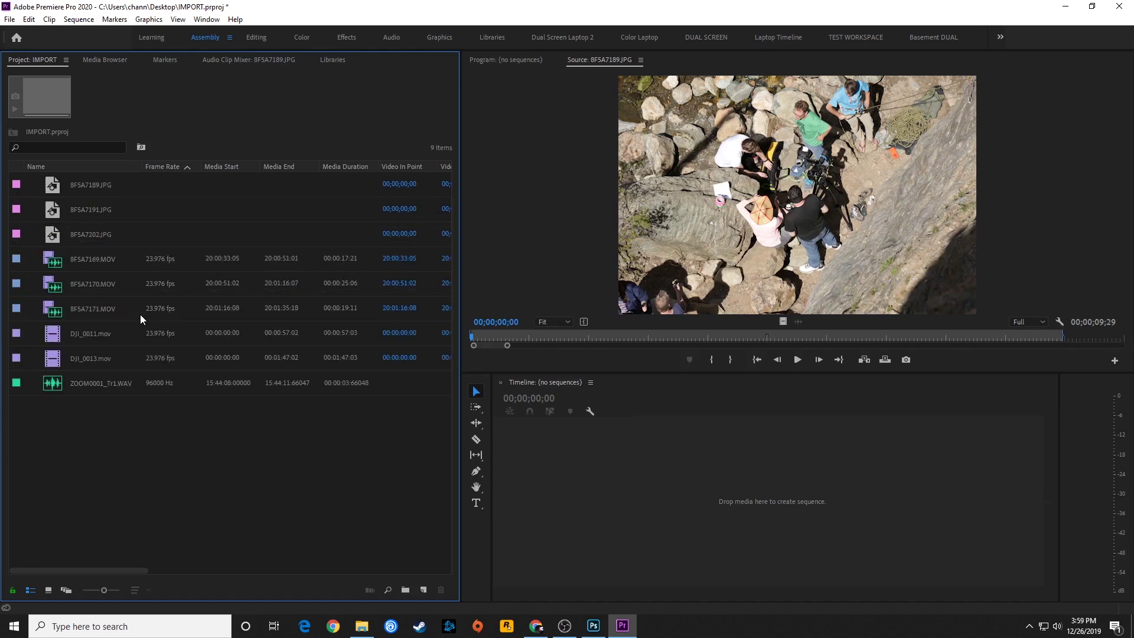
key(shift+[)
key(shift+[)
key(shift+[)
key(shift+])
key(shift+])
key(shift+])
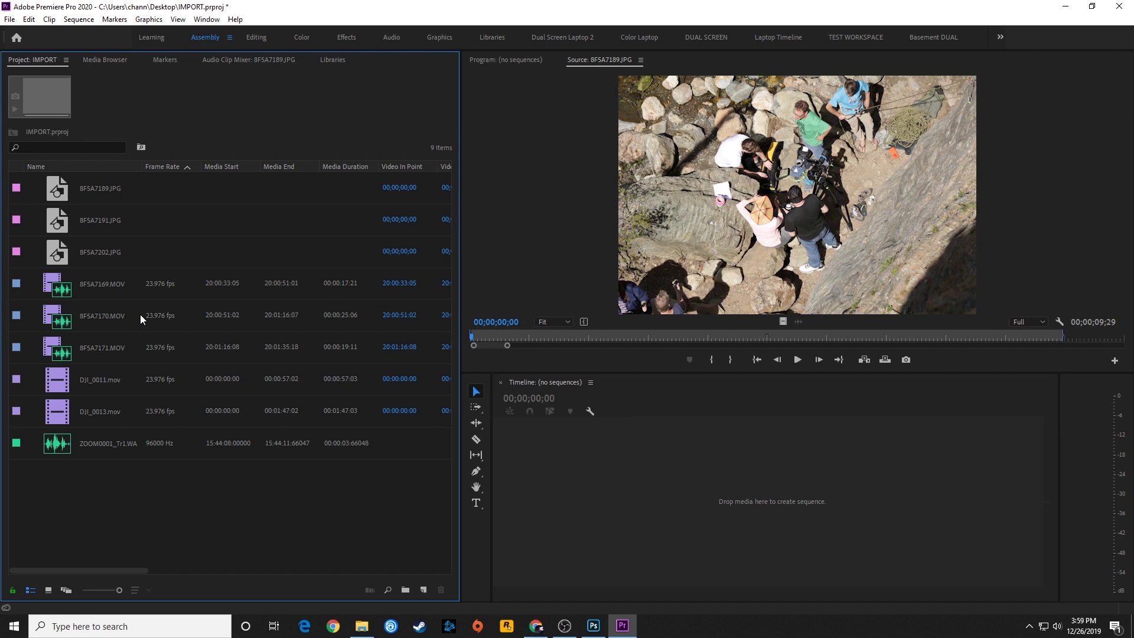
key(shift+[)
key(shift+[)
key(shift+[)
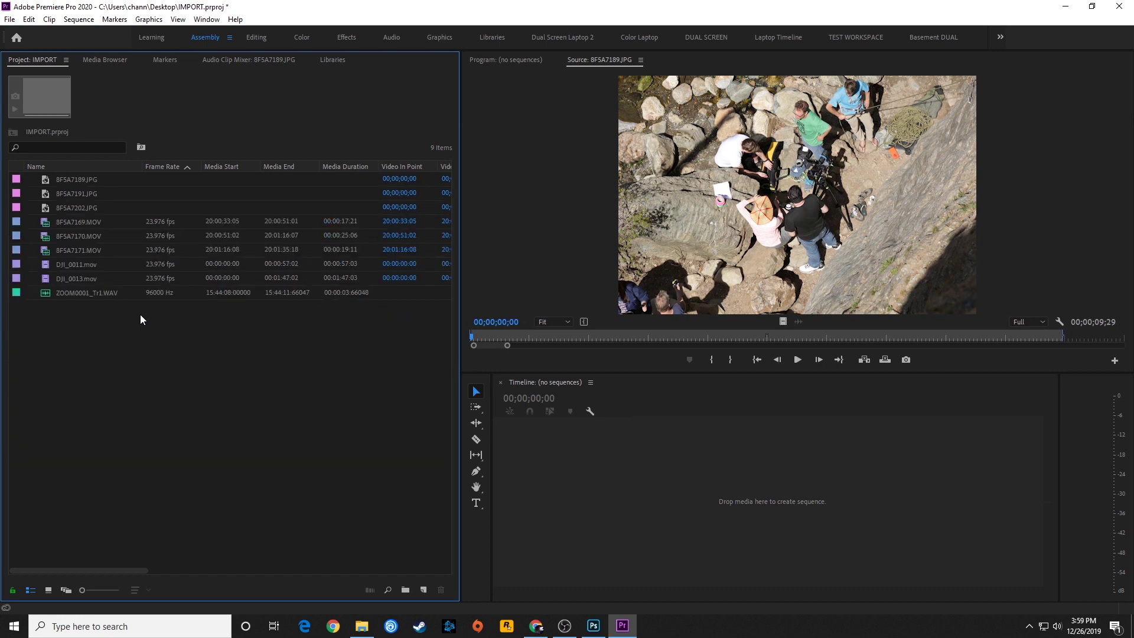
key(shift+])
key(shift+])
key(shift+])
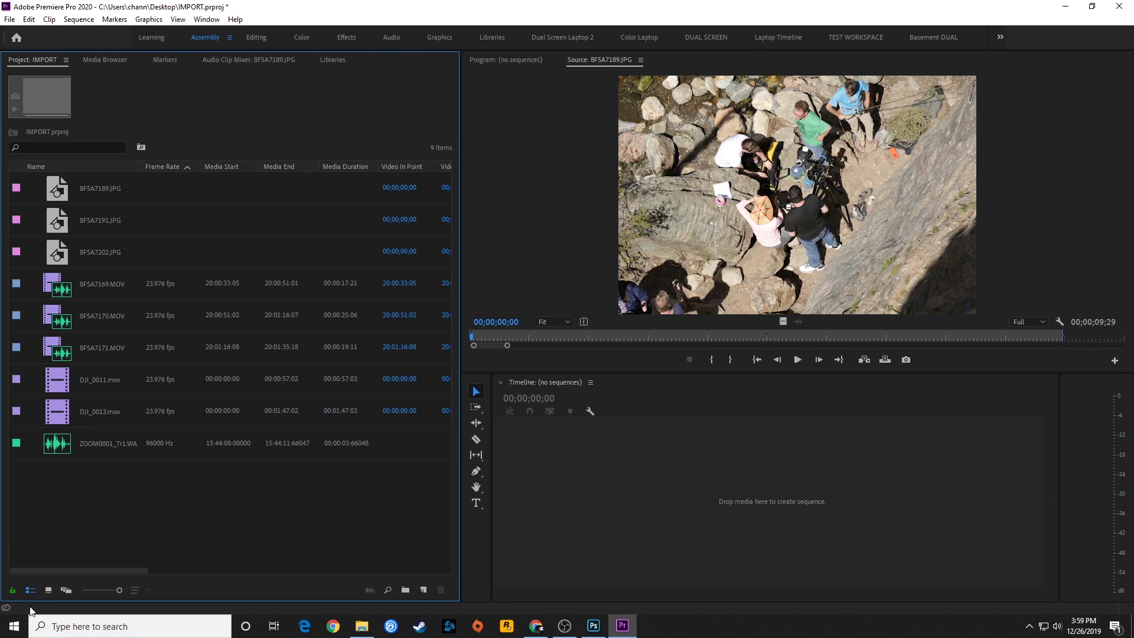
View the project items in Freeform view and Icon view, and return to List view
click(66, 590)
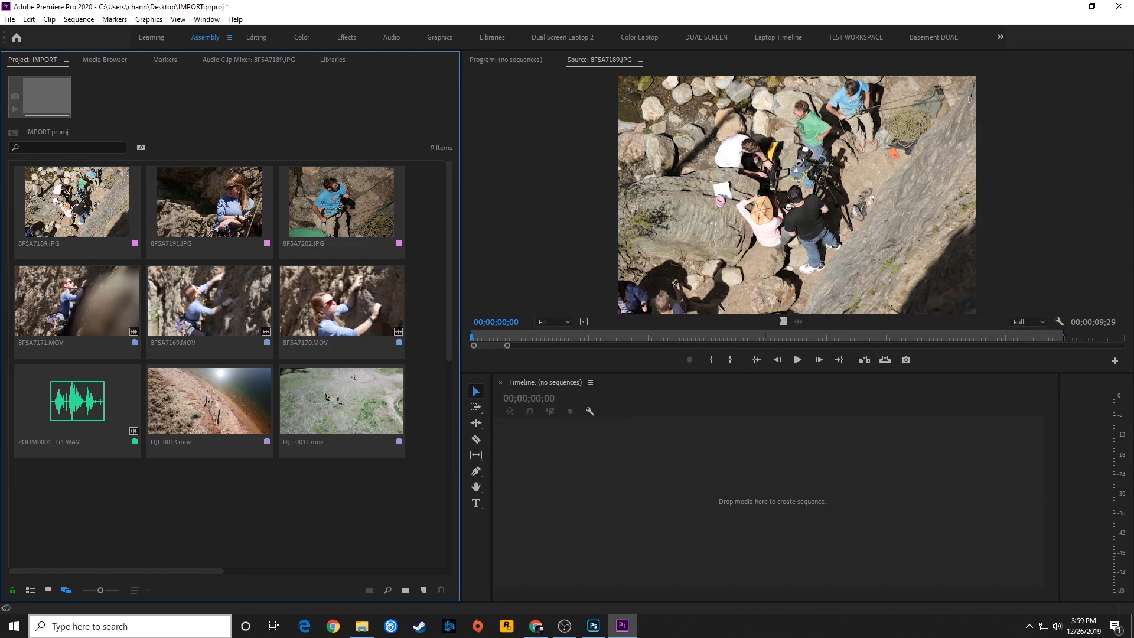
click(49, 591)
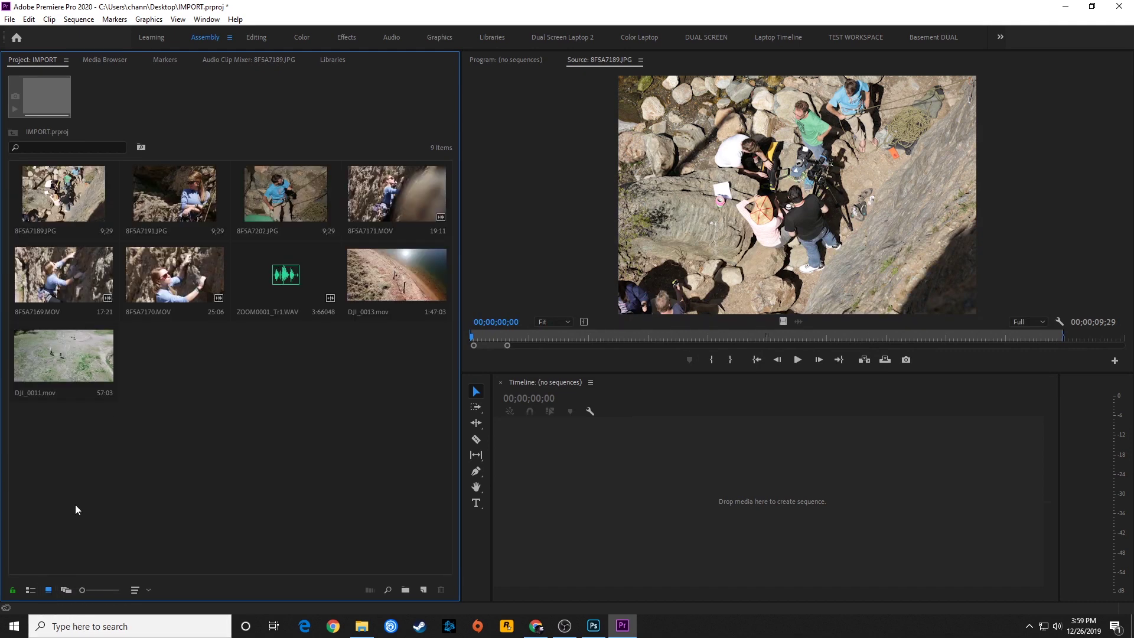
click(30, 590)
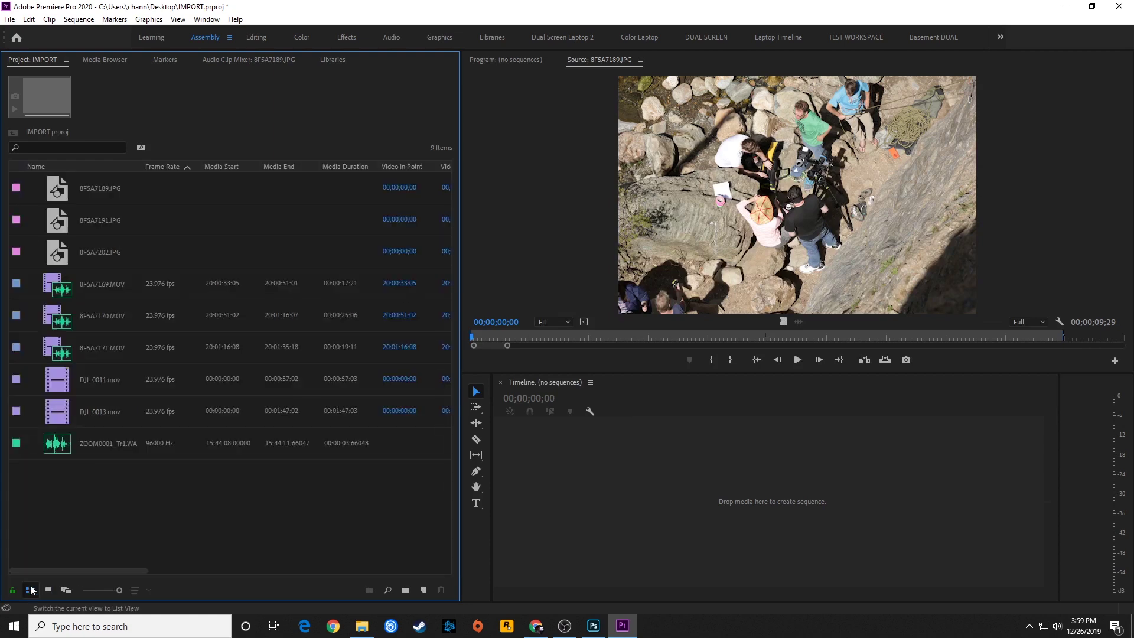
Select the image 8F5A7189.JPG, the three camera clips, DJI_0011.mov and the WAV file in turn to compare their media type icons
click(64, 189)
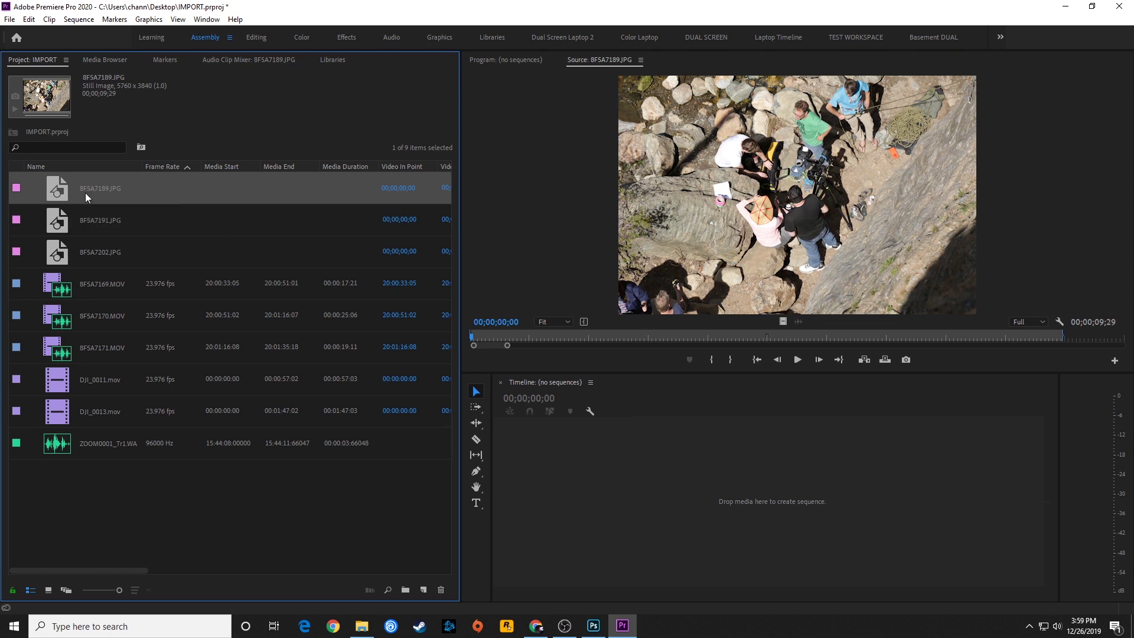
click(59, 288)
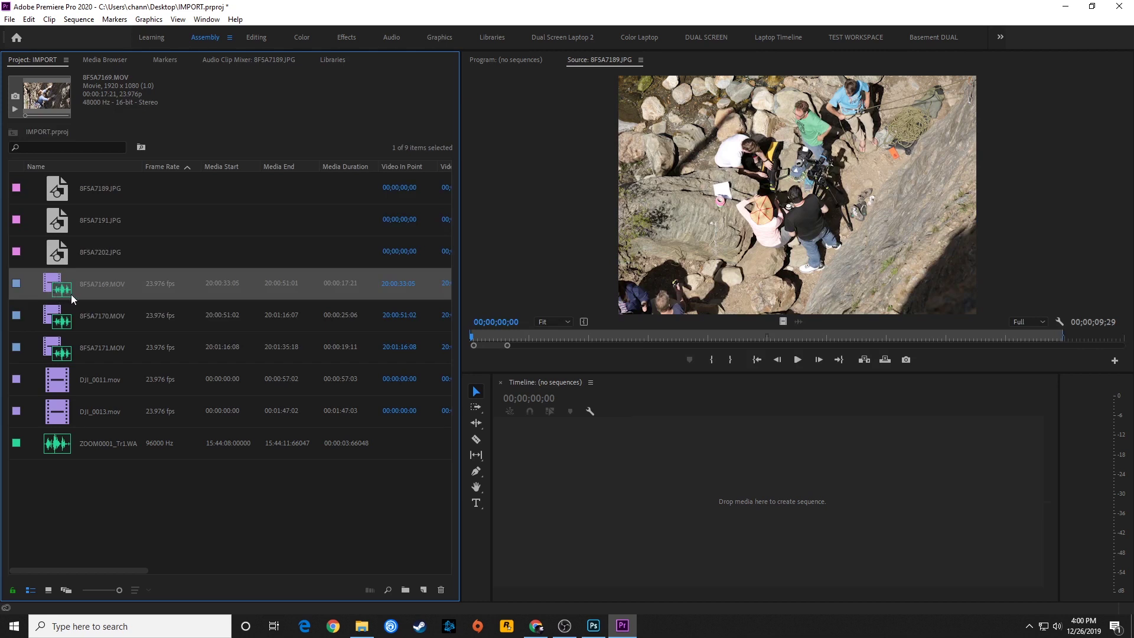
click(52, 318)
click(53, 345)
click(65, 384)
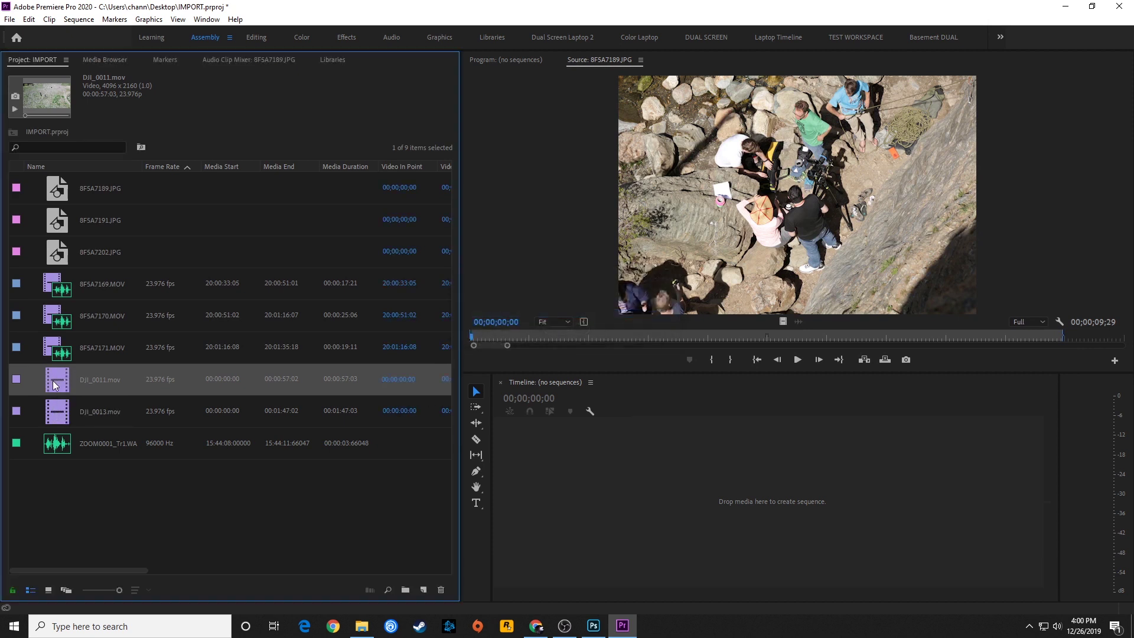
click(60, 444)
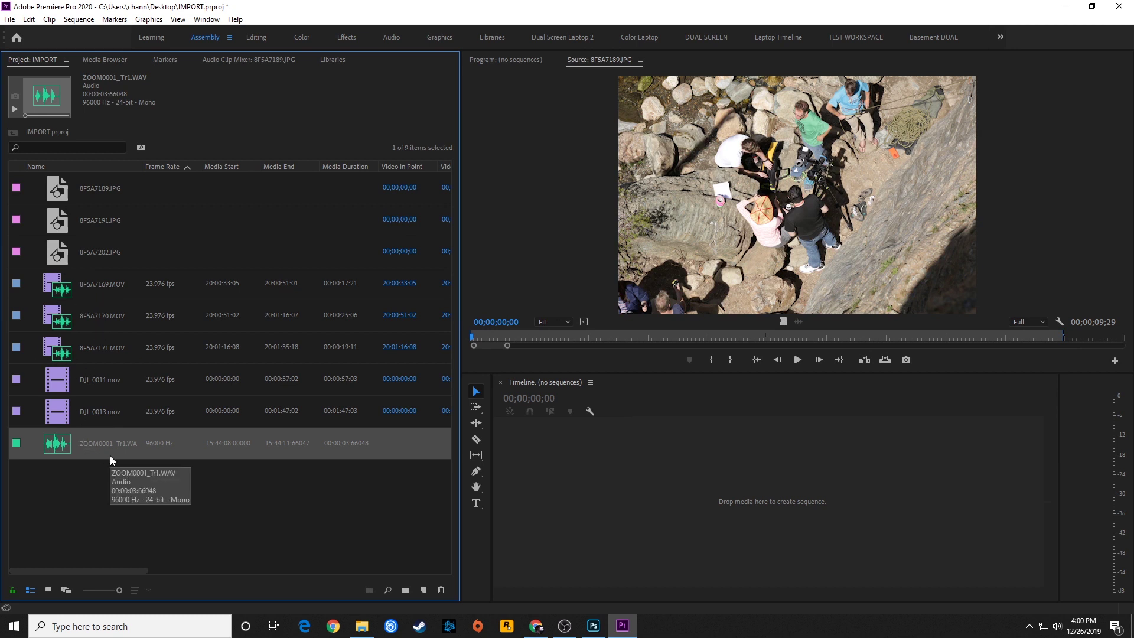
Shrink the project list's icons to the smallest size and deselect the WAV file
key(minus)
key(minus)
key(minus)
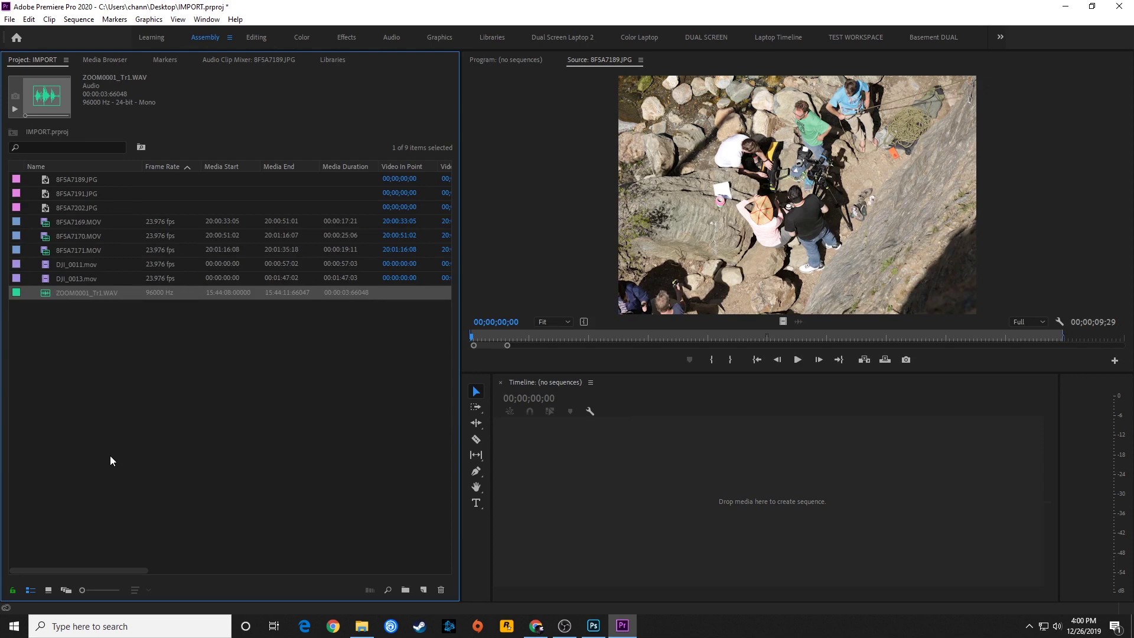
click(137, 301)
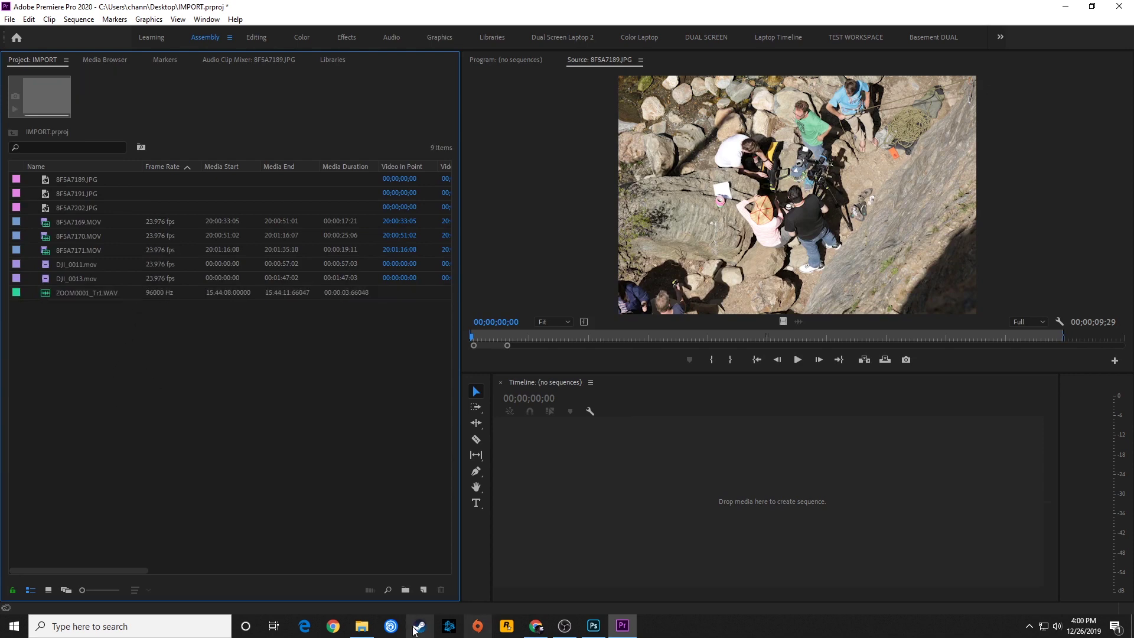
Switch to File Explorer, leave the HQ DRONE folder and open the Belay Specs folder on STUFF (H:)
click(361, 626)
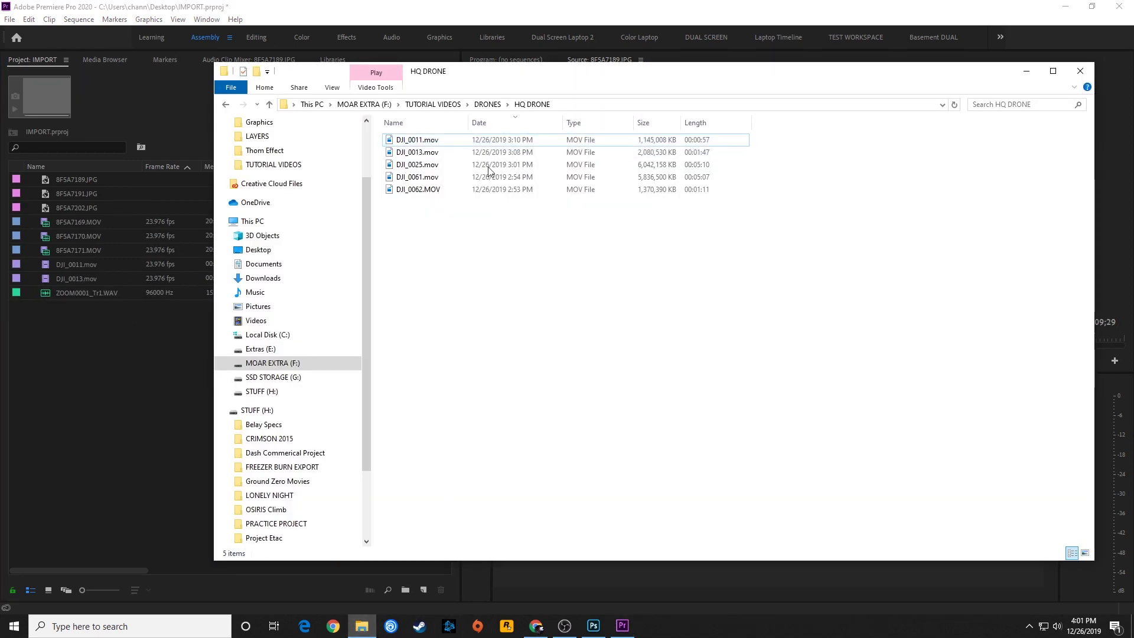
click(487, 105)
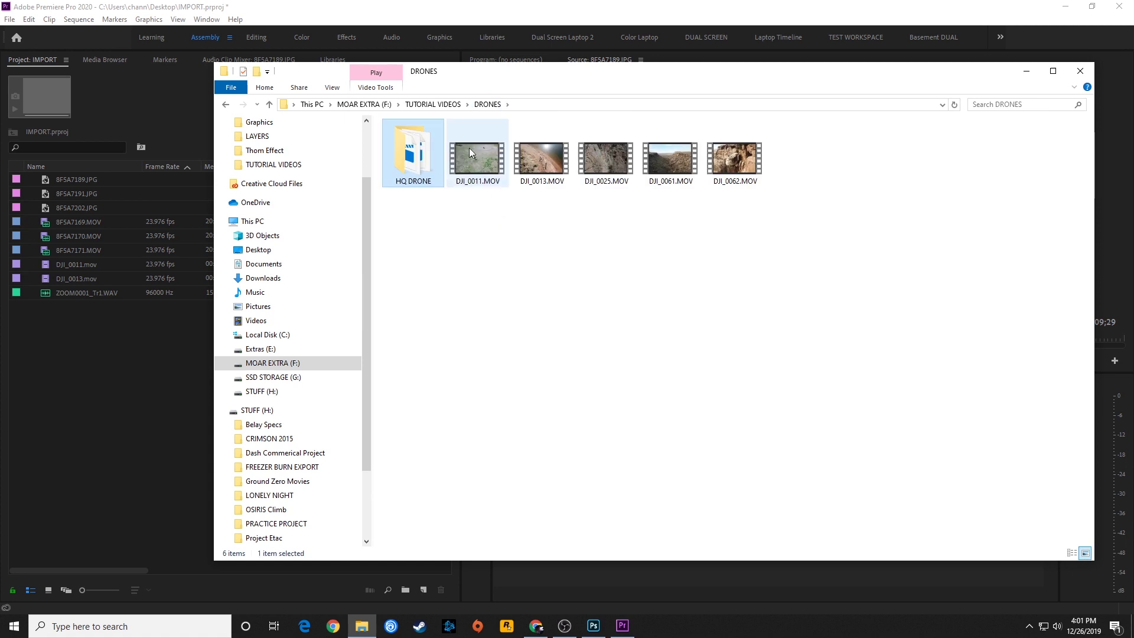
click(435, 105)
click(364, 105)
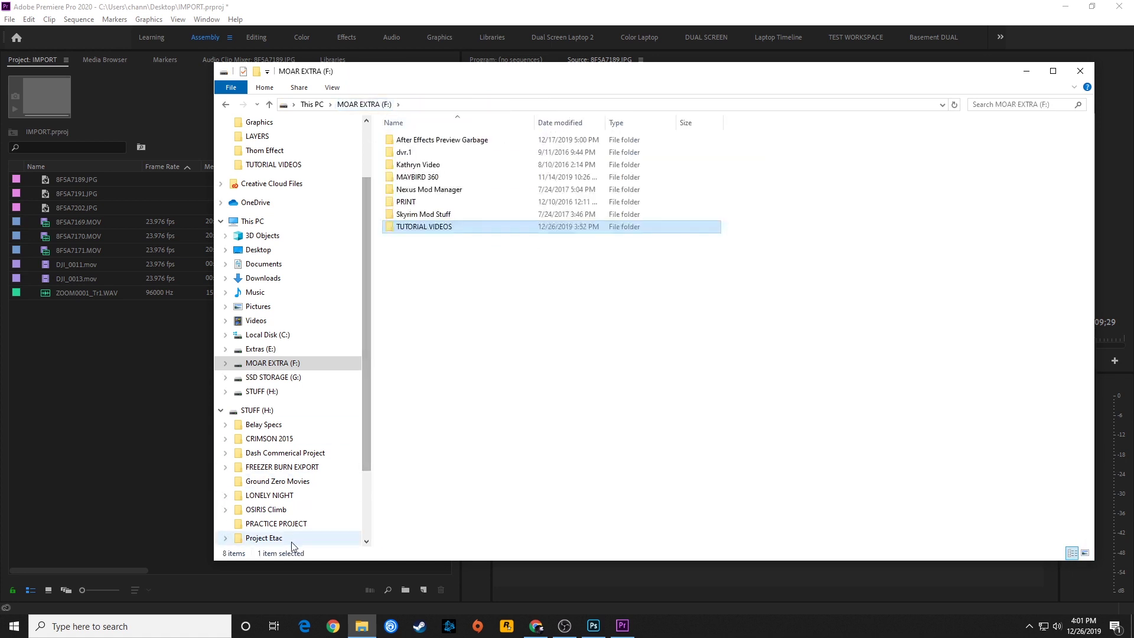
click(264, 424)
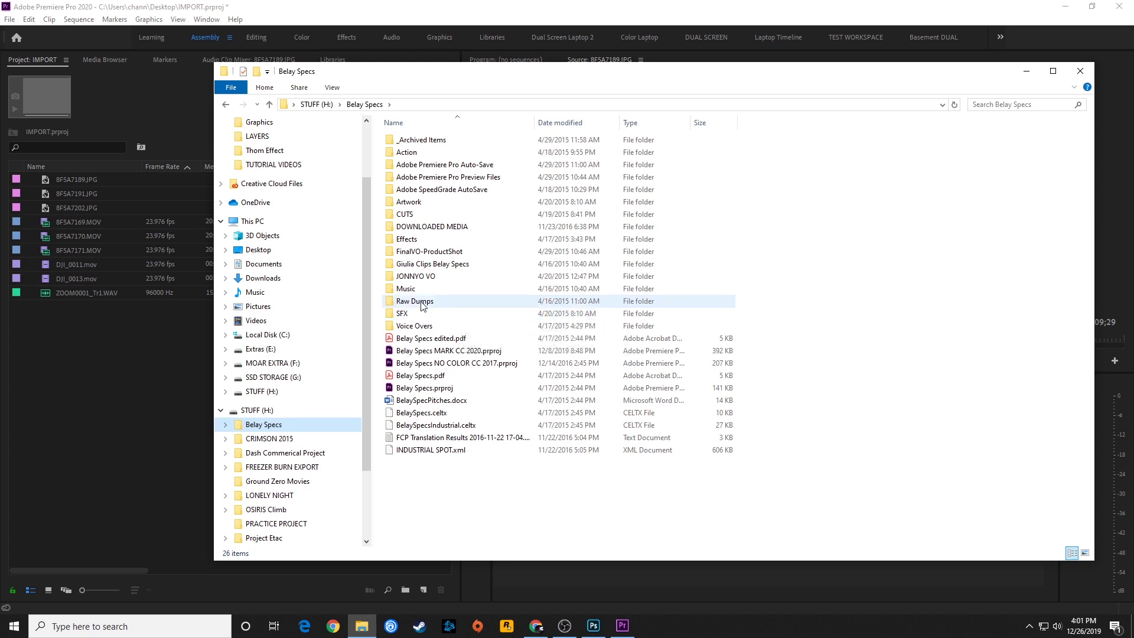
Open the Raw Dumps folder and, among its camera folders, go into F3
mouse_move(426, 311)
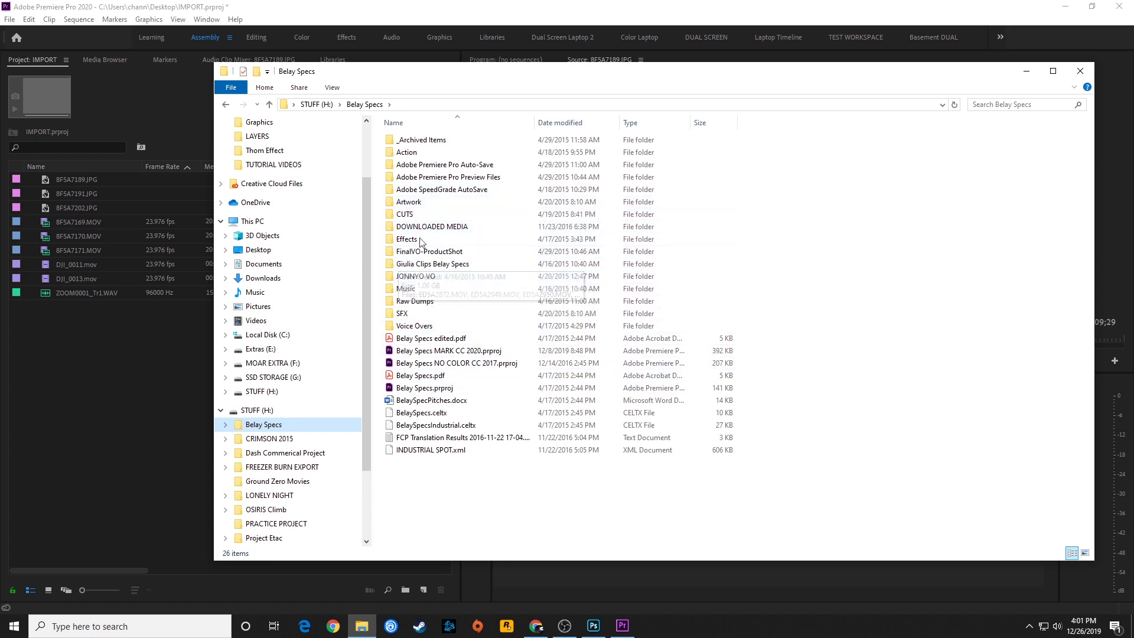
double_click(415, 300)
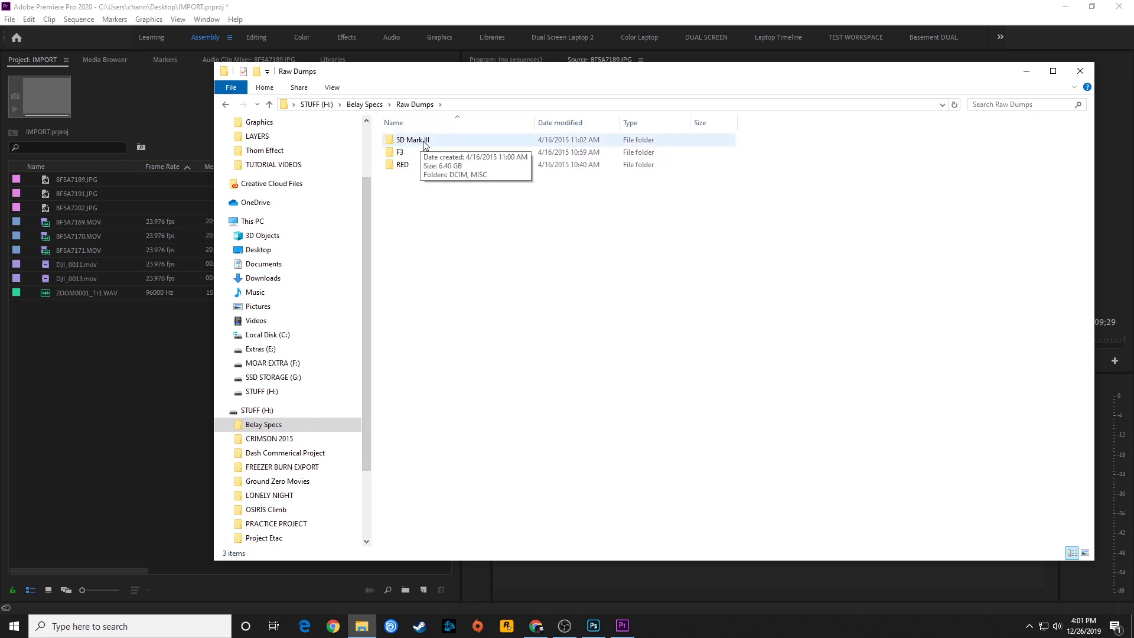
click(395, 152)
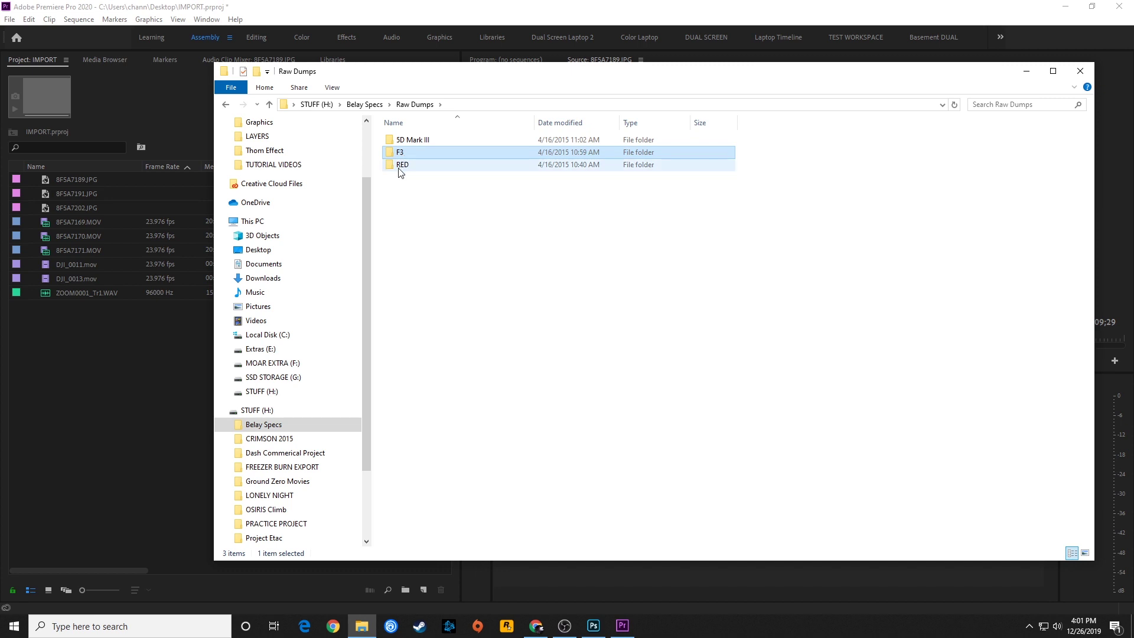
click(401, 170)
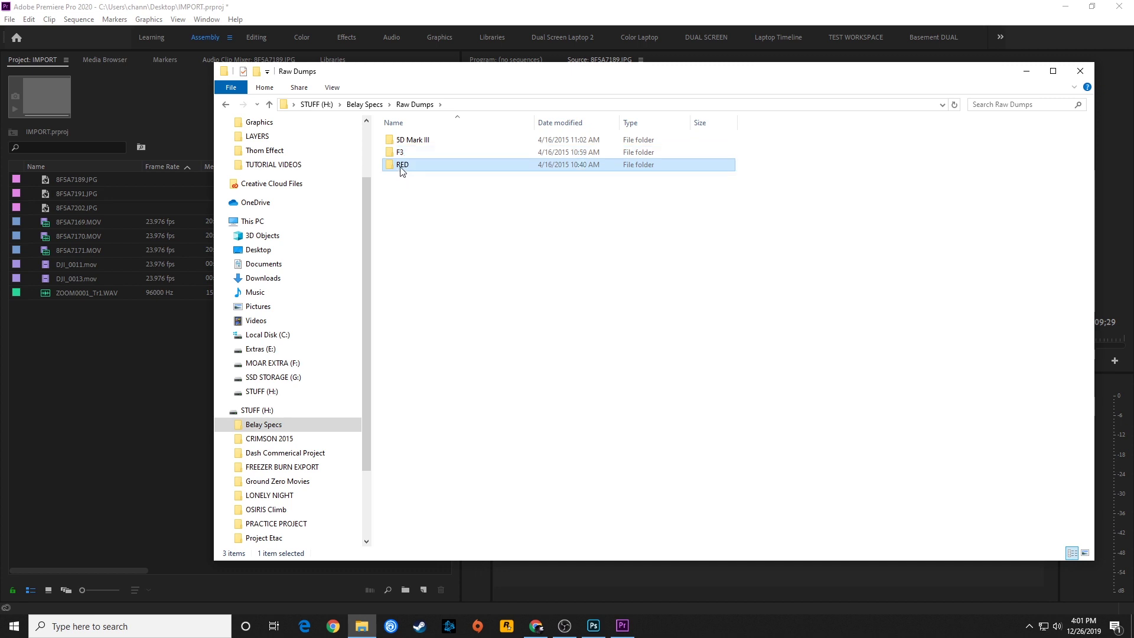
double_click(400, 153)
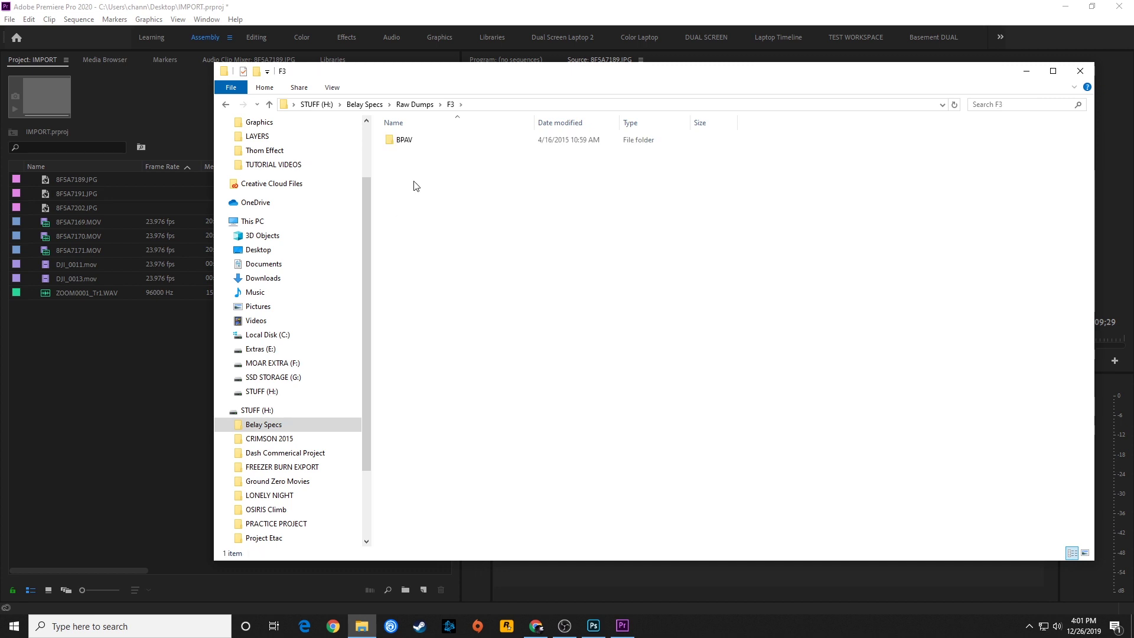
Leave F3 for the RED folder, open A004_0415CF.RDM and its first clip folder, and select the A004_C001_04157Q_001.R3D file
click(440, 105)
click(455, 127)
click(444, 178)
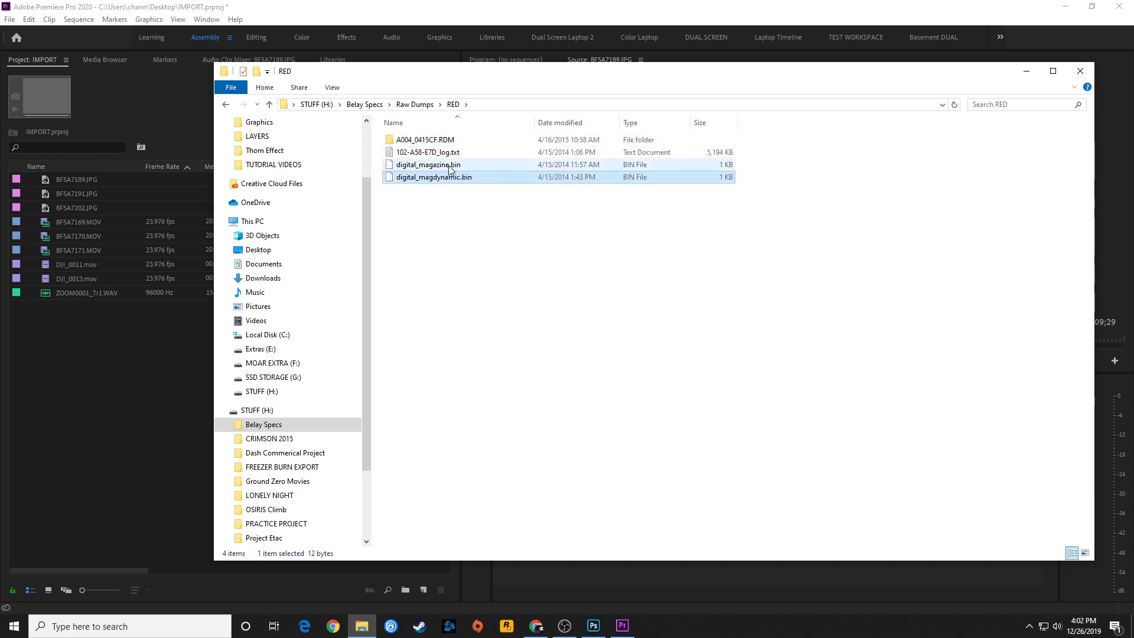
click(450, 152)
click(450, 141)
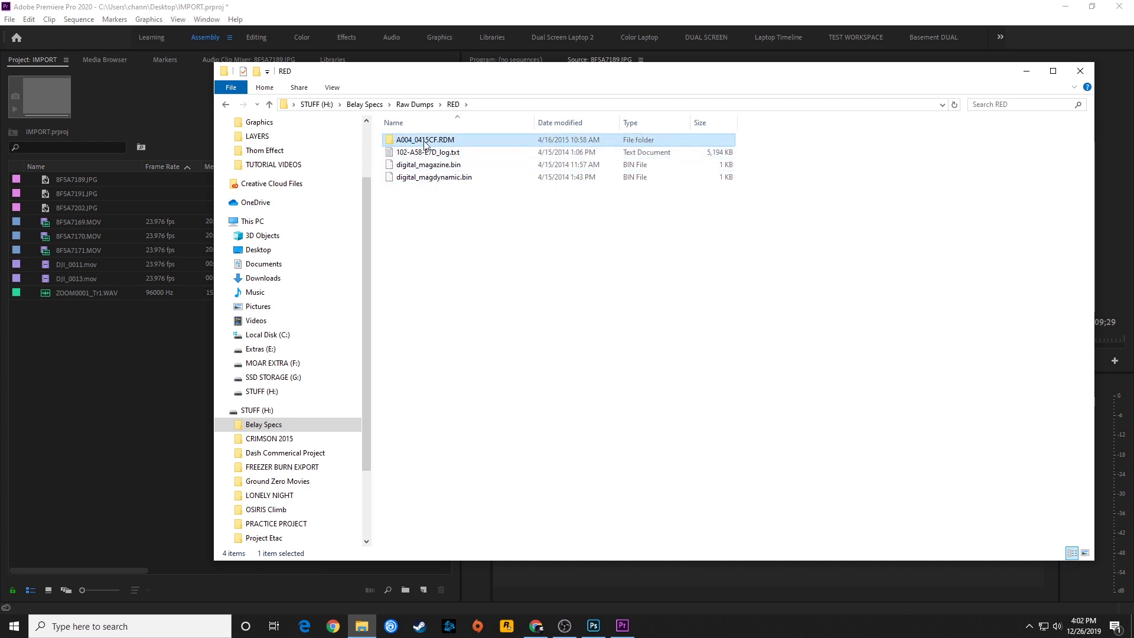
double_click(423, 143)
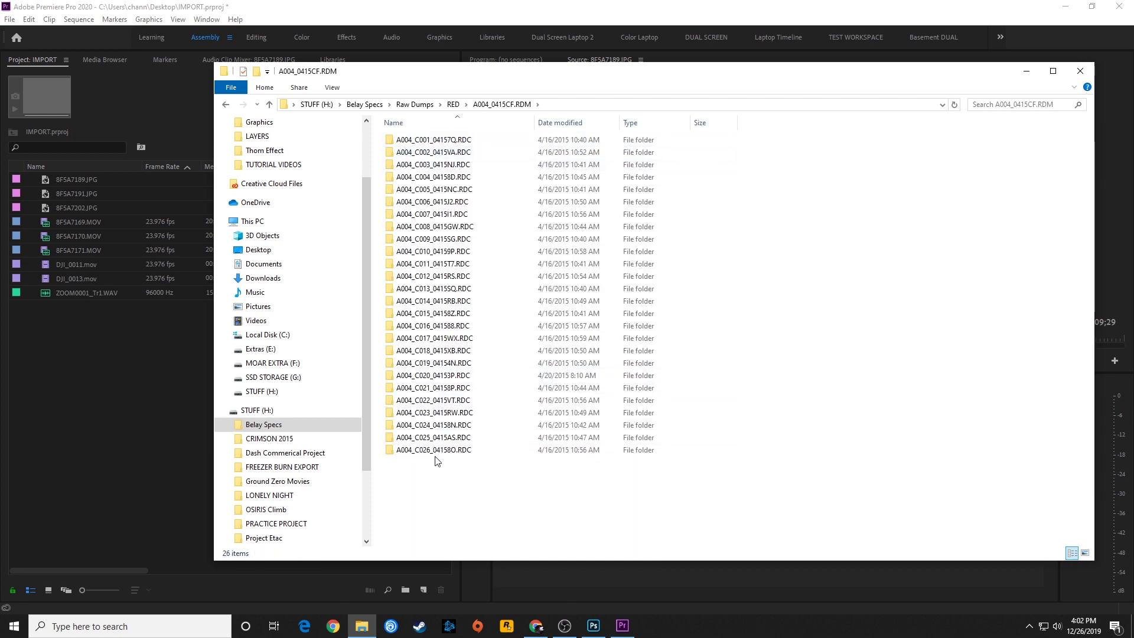
double_click(435, 140)
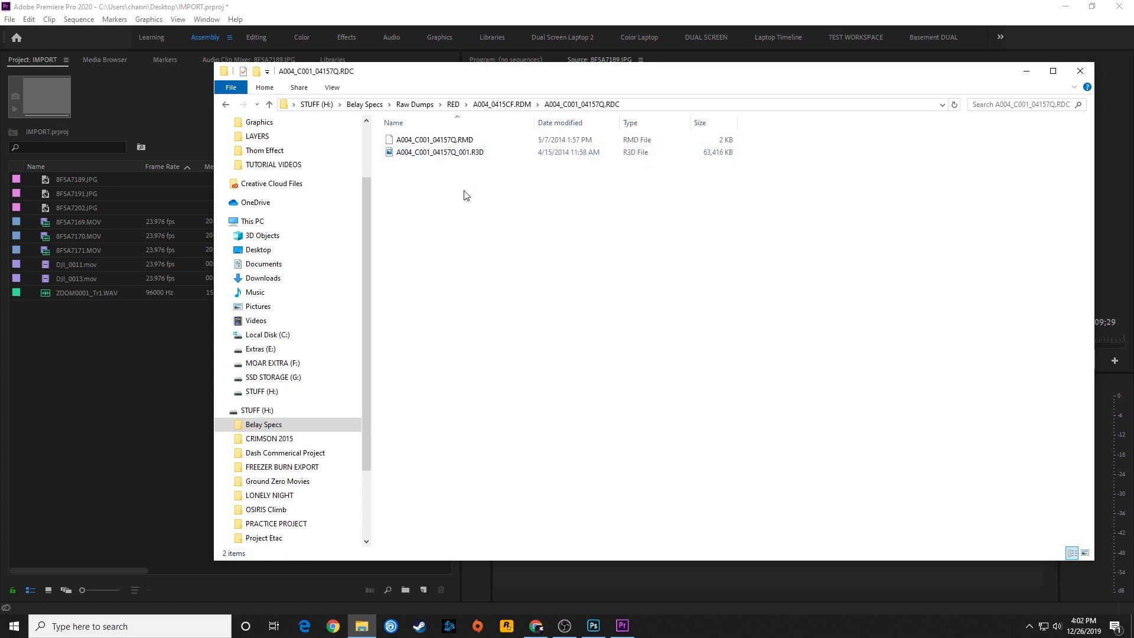
click(460, 153)
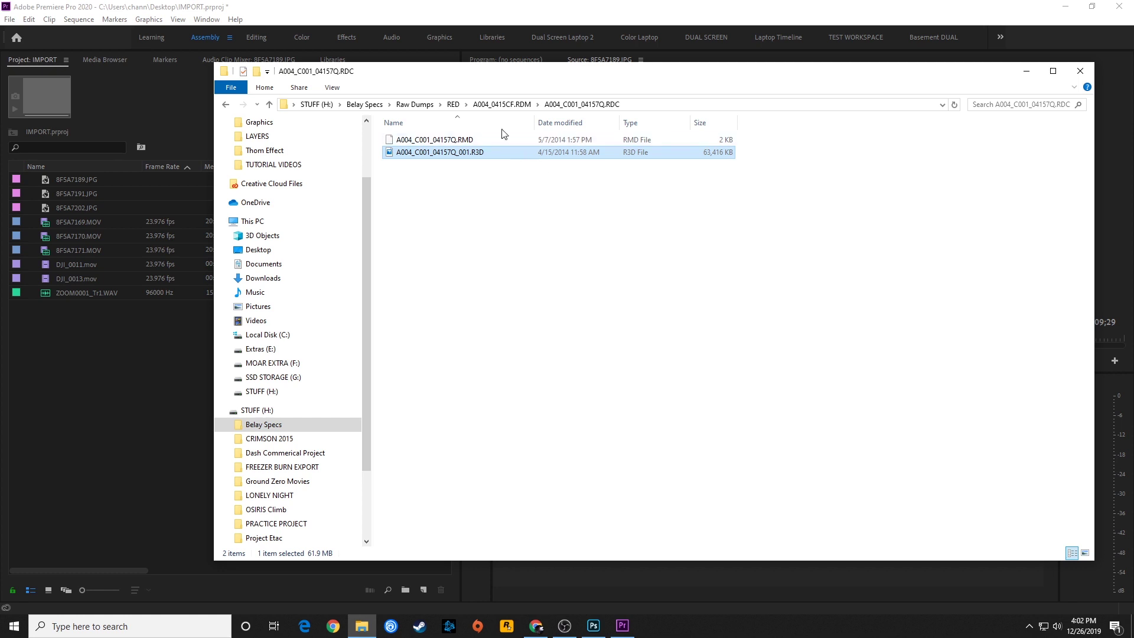
Return to the RED folder and select its entire contents, covering the RDM folder, the log file and both BIN files
click(455, 106)
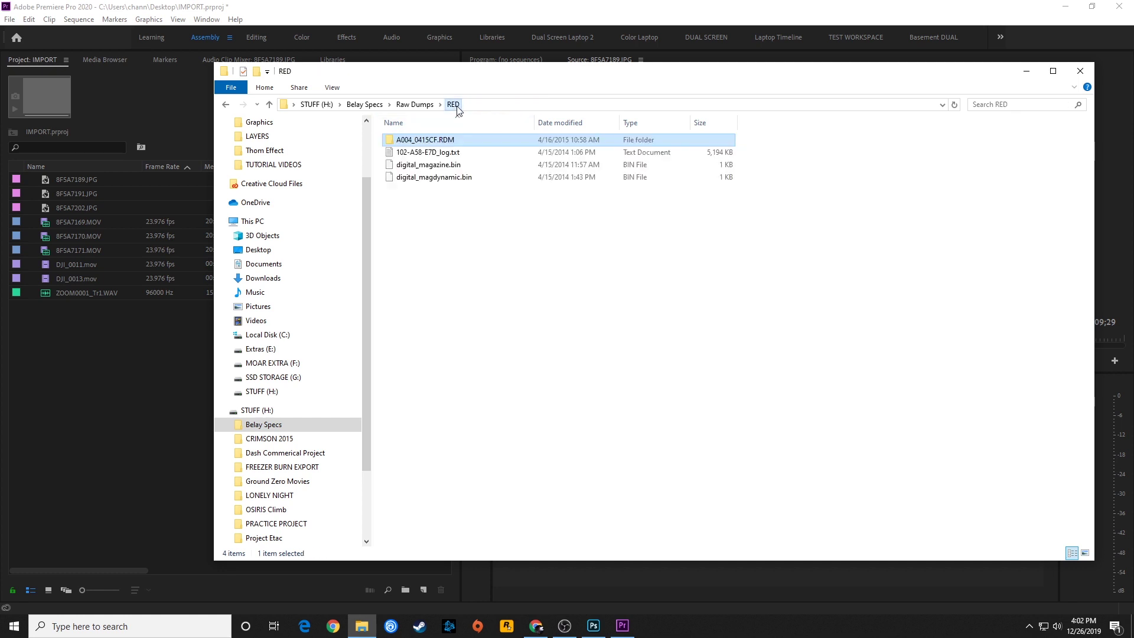
shift+click(429, 152)
shift+click(429, 165)
shift+click(434, 177)
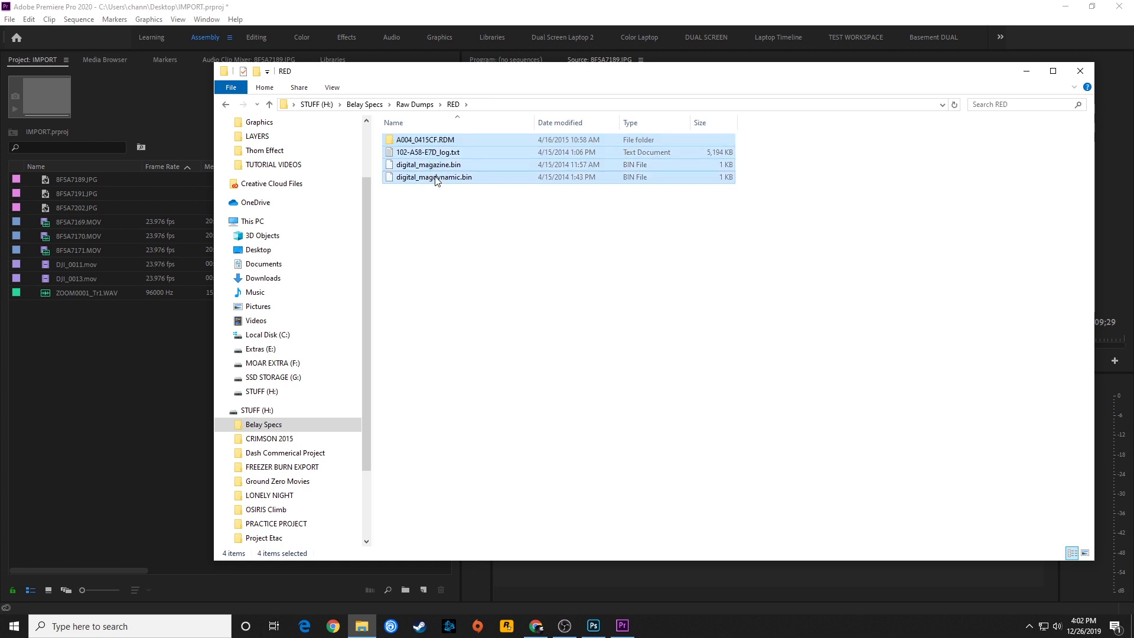
click(447, 242)
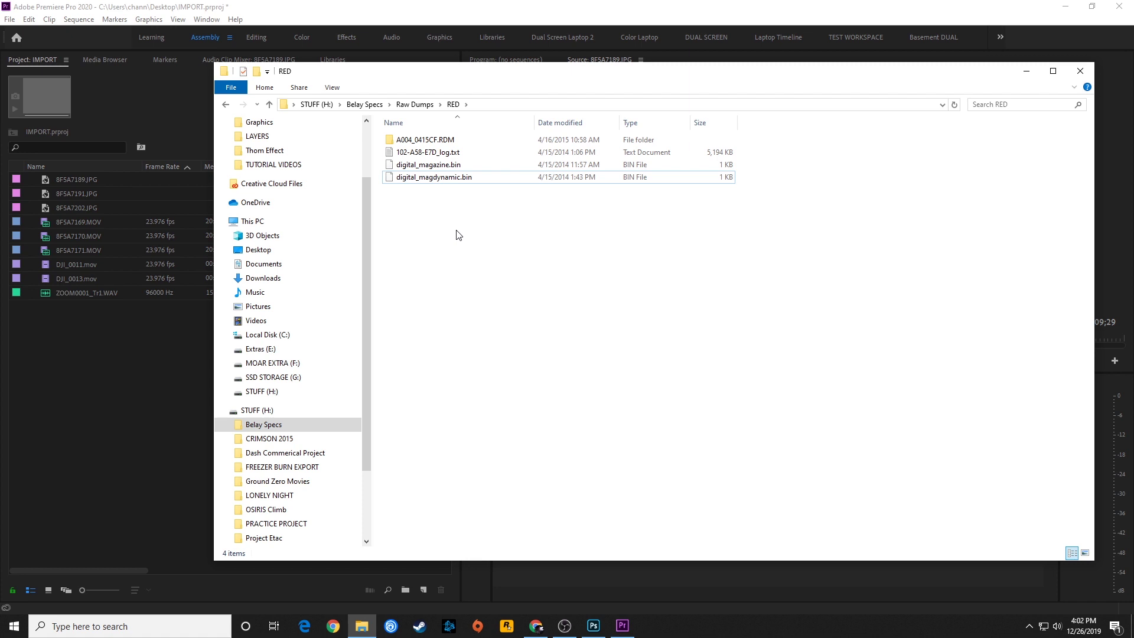
key(ctrl+a)
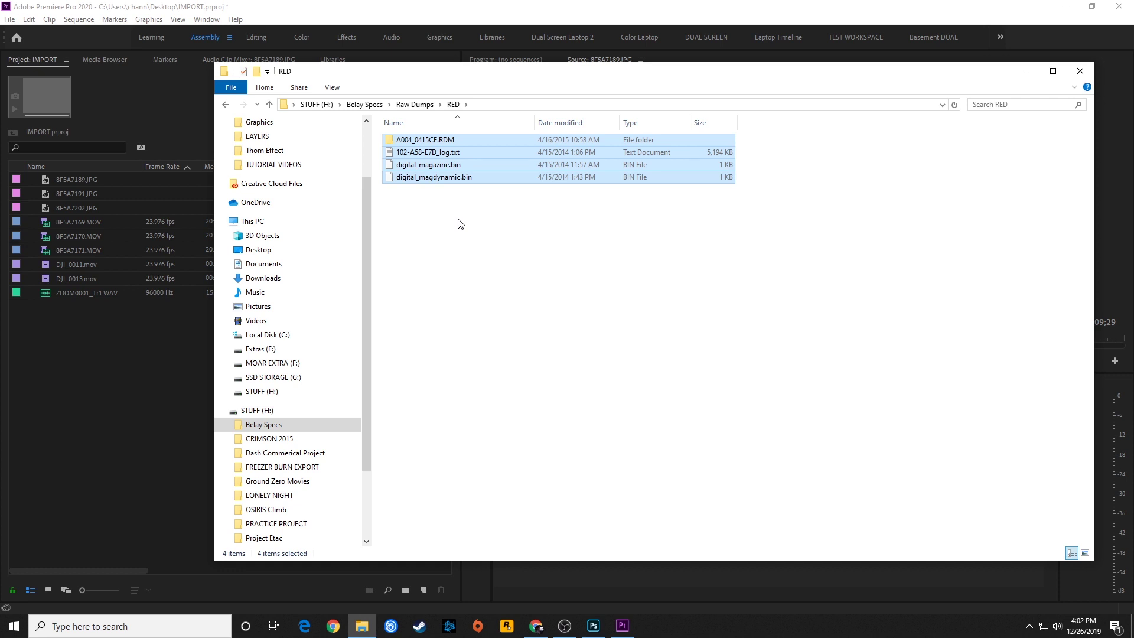
Open the RED folder of LONELY NIGHT and compare how the CARD 01, CARD 02 and CARD 03 folders organise the footage
click(414, 105)
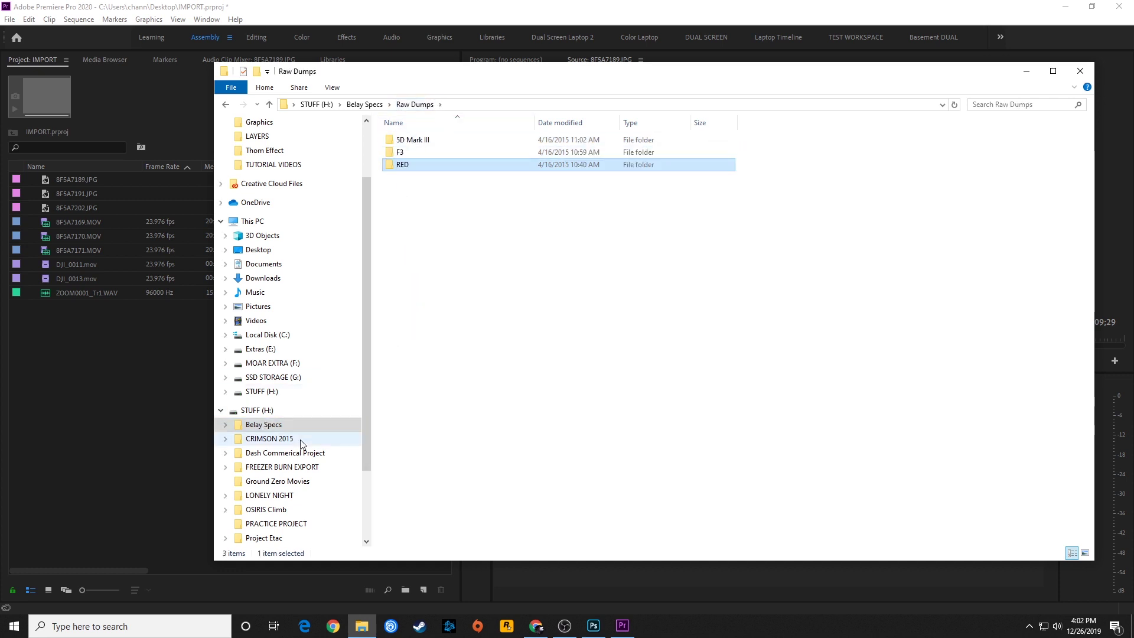
click(278, 496)
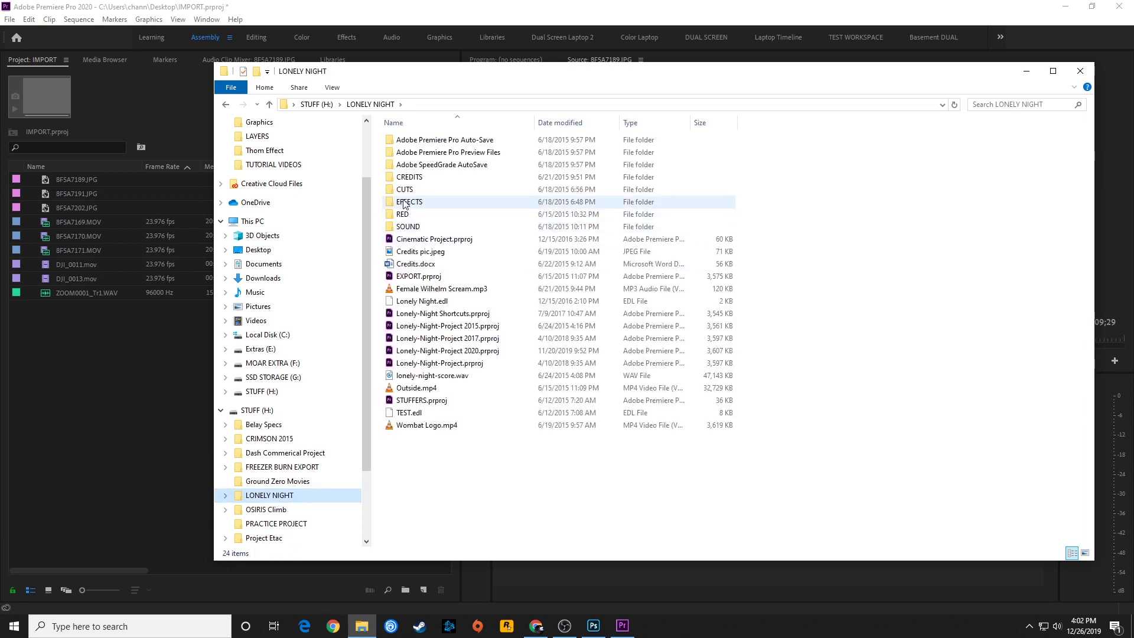
double_click(419, 214)
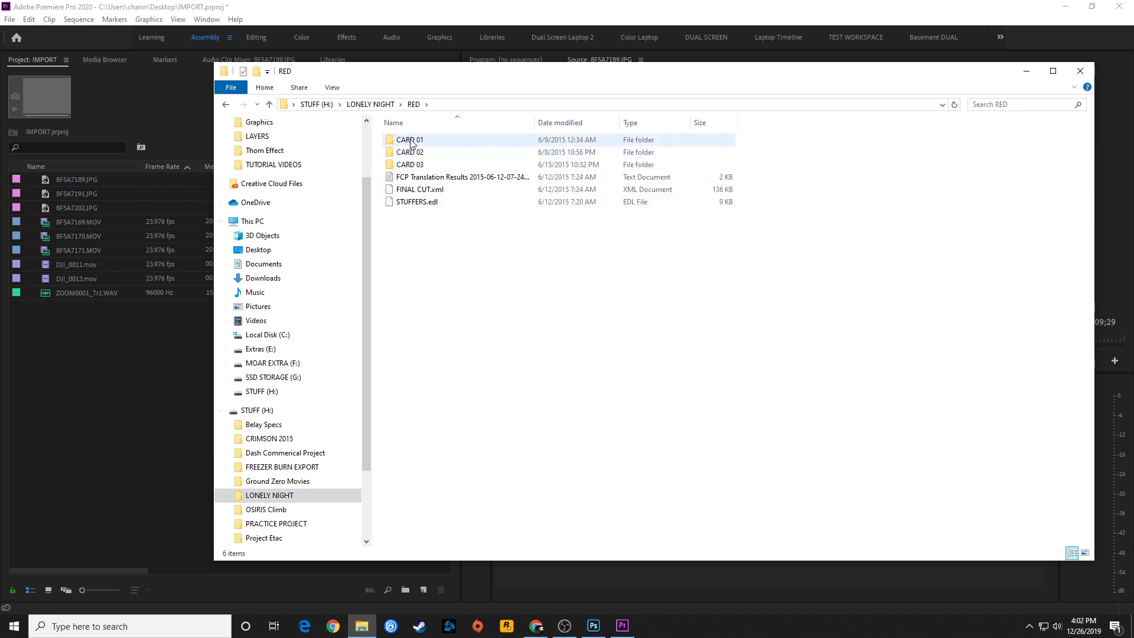
double_click(434, 140)
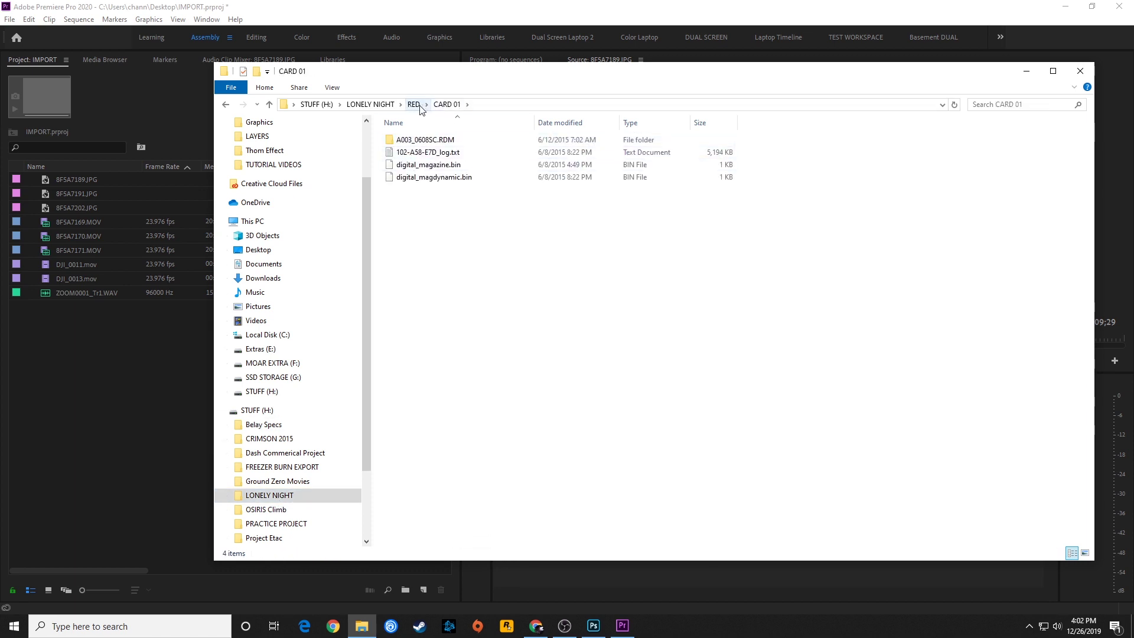
click(422, 106)
double_click(410, 153)
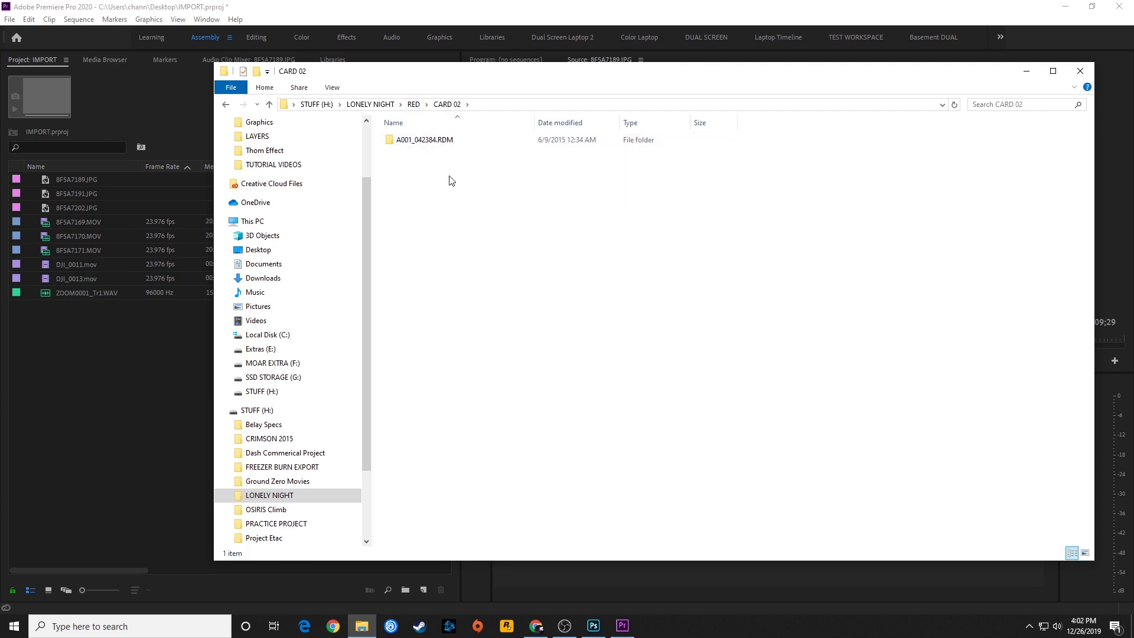
key(BackSpace)
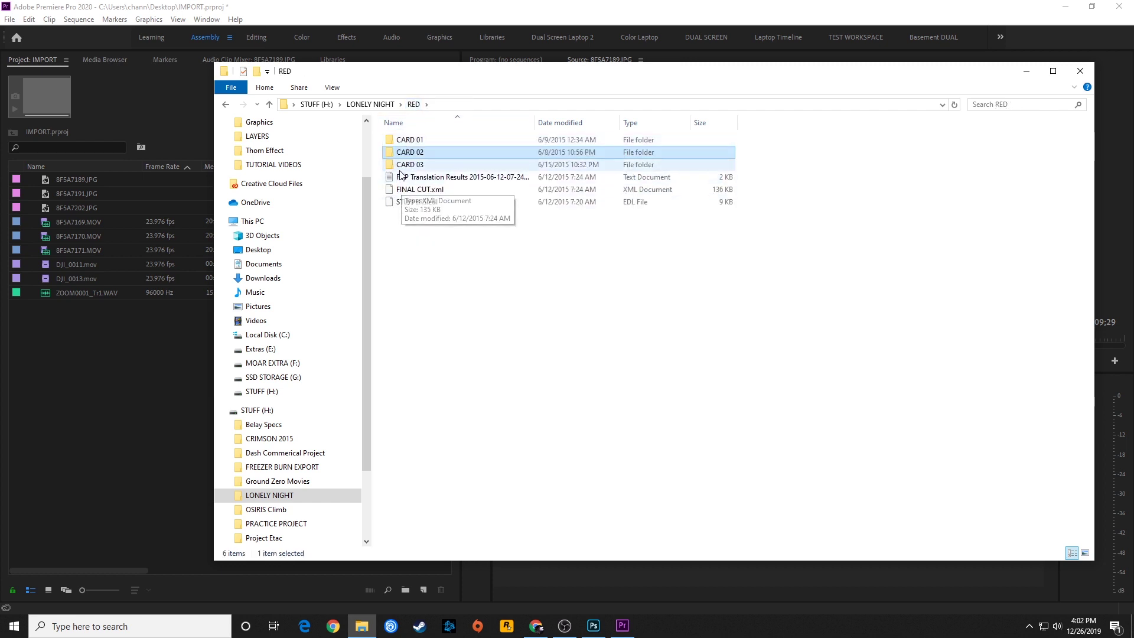
mouse_move(415, 172)
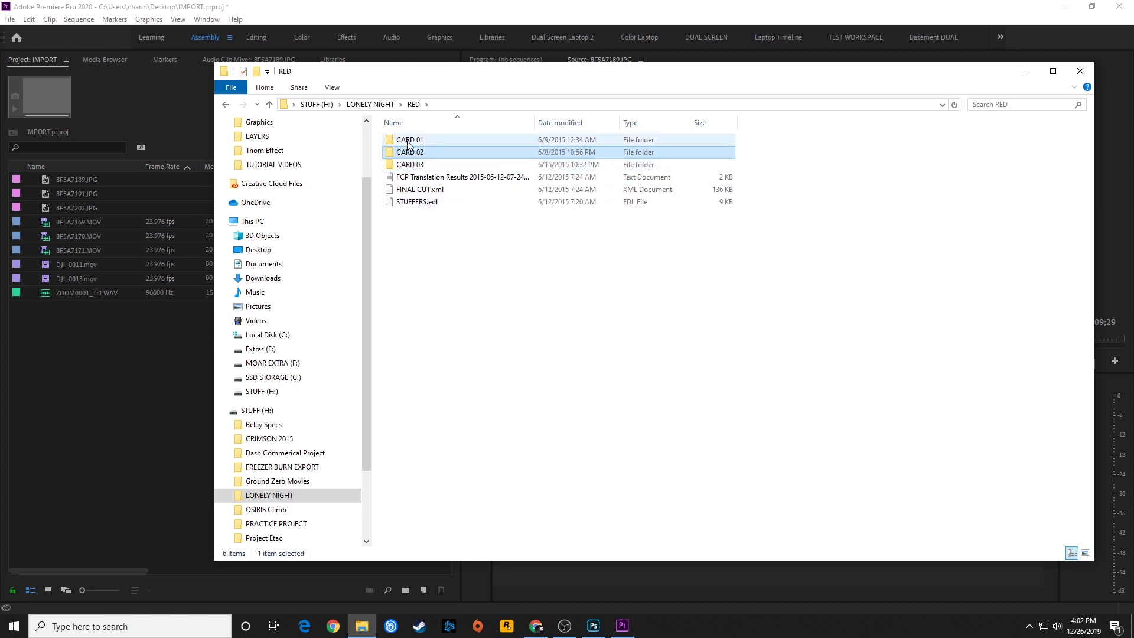
click(411, 165)
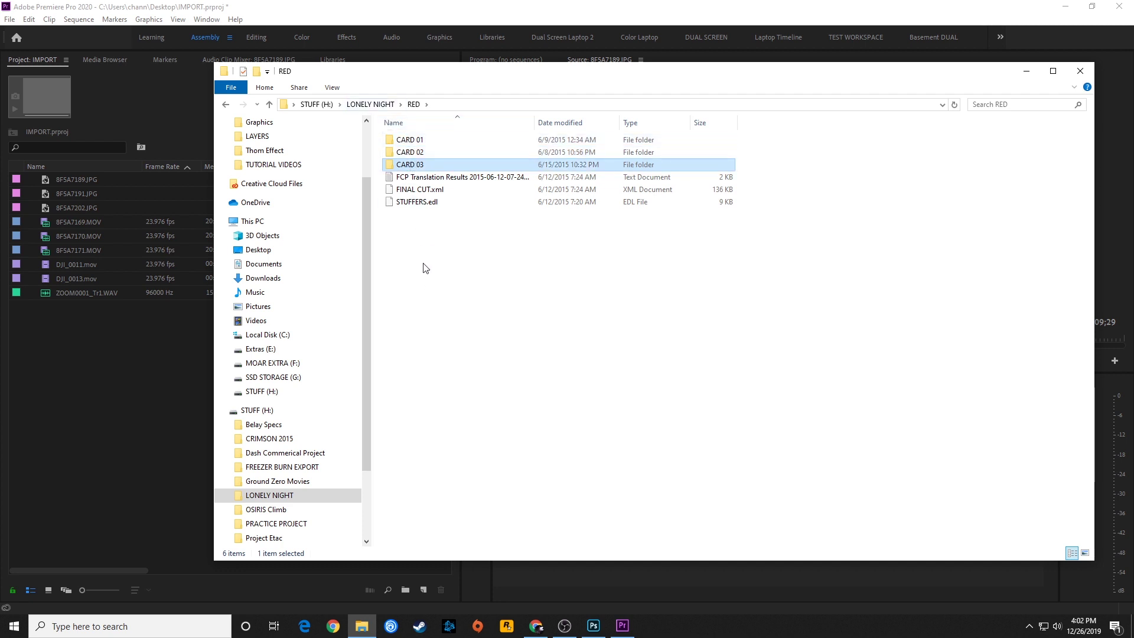
Return to the Raw Dumps folder in Belay Specs and examine the contents of F3's BPAV folder
key(BackSpace)
double_click(414, 142)
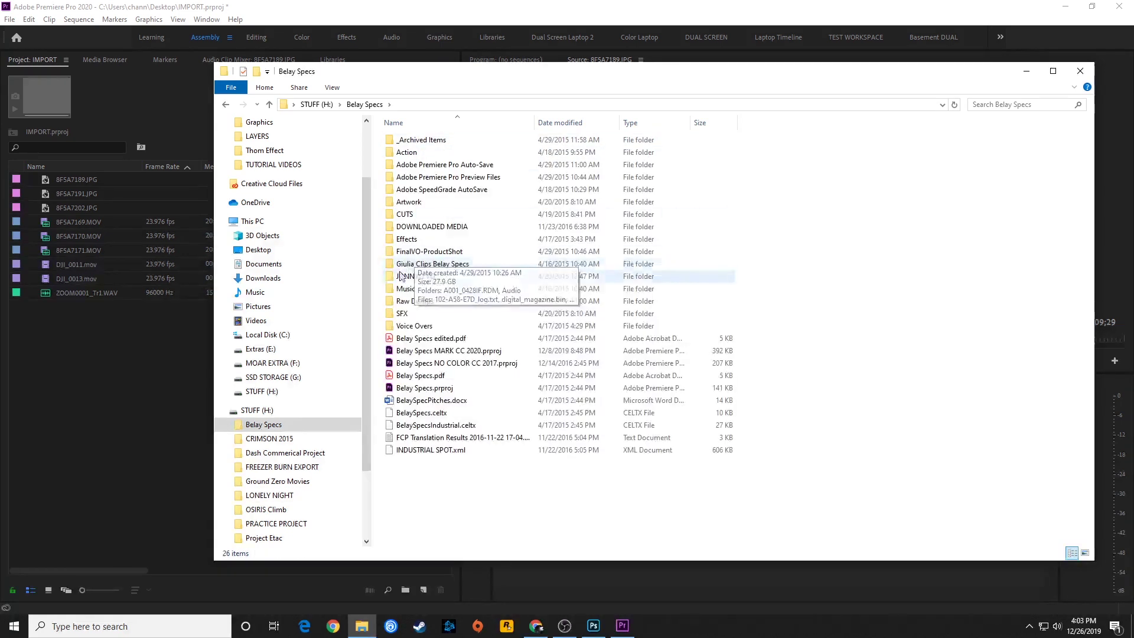
mouse_move(412, 296)
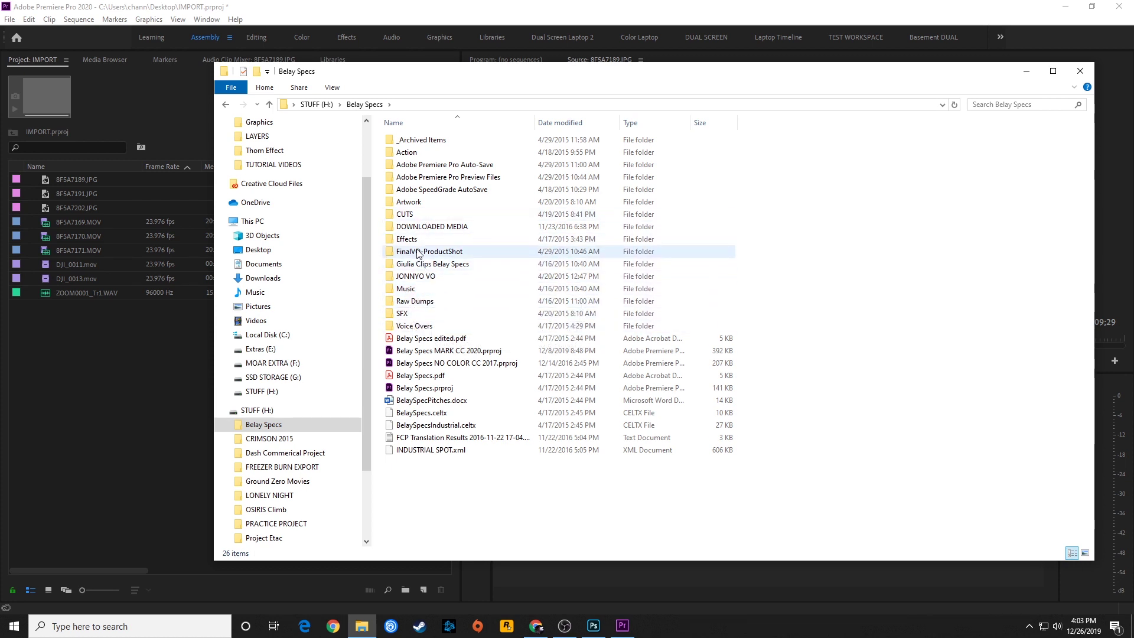
key(r)
key(Return)
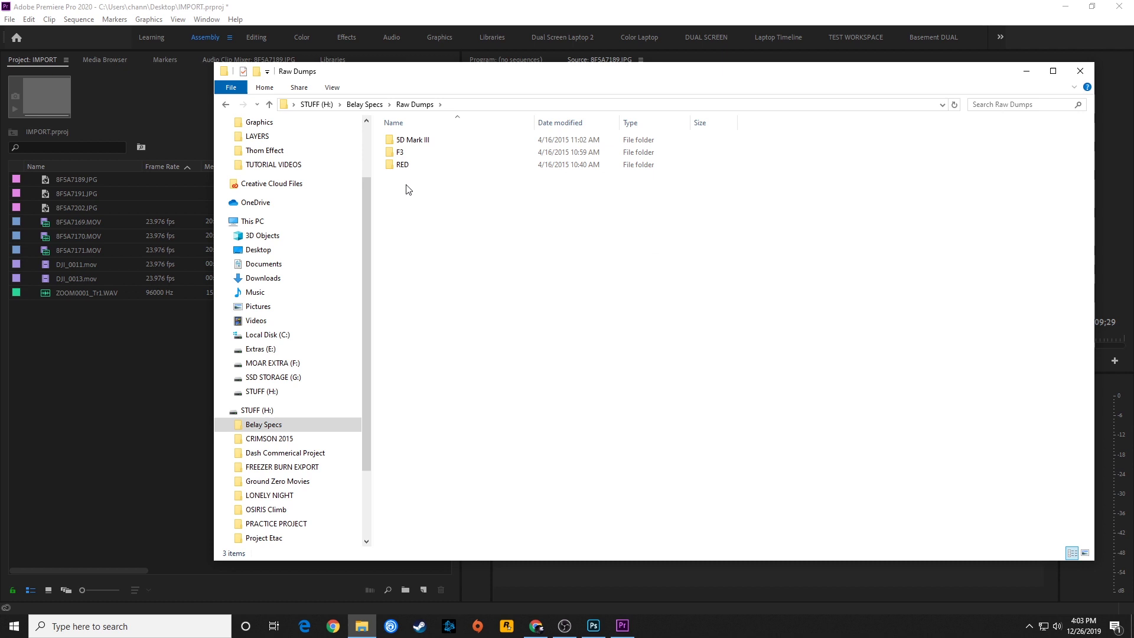
click(407, 144)
click(398, 155)
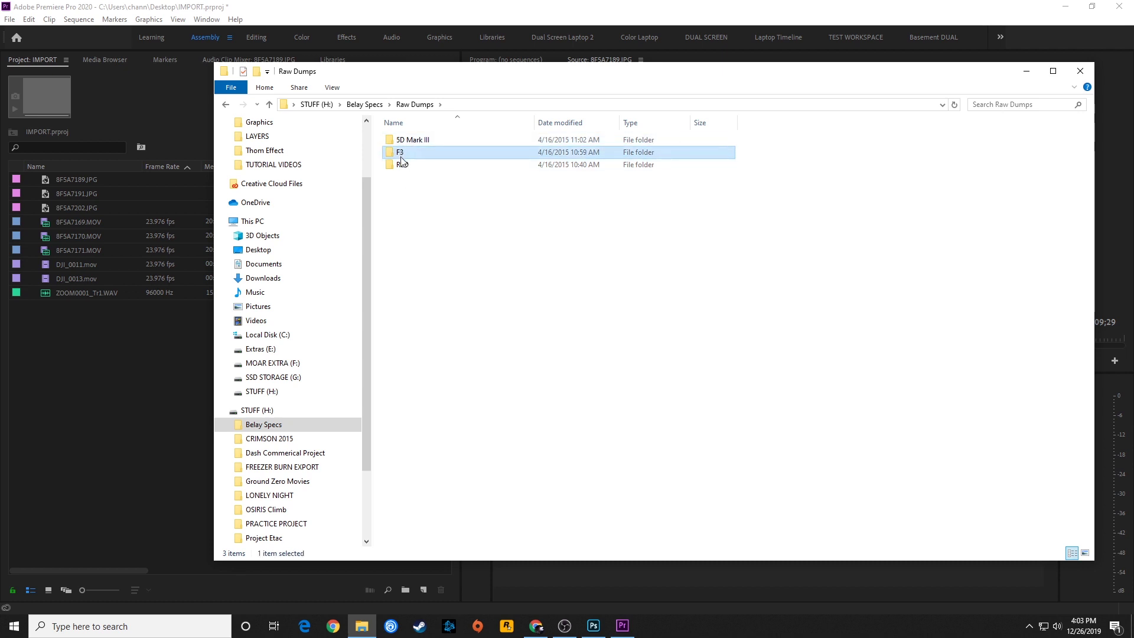
double_click(397, 155)
click(408, 144)
double_click(408, 144)
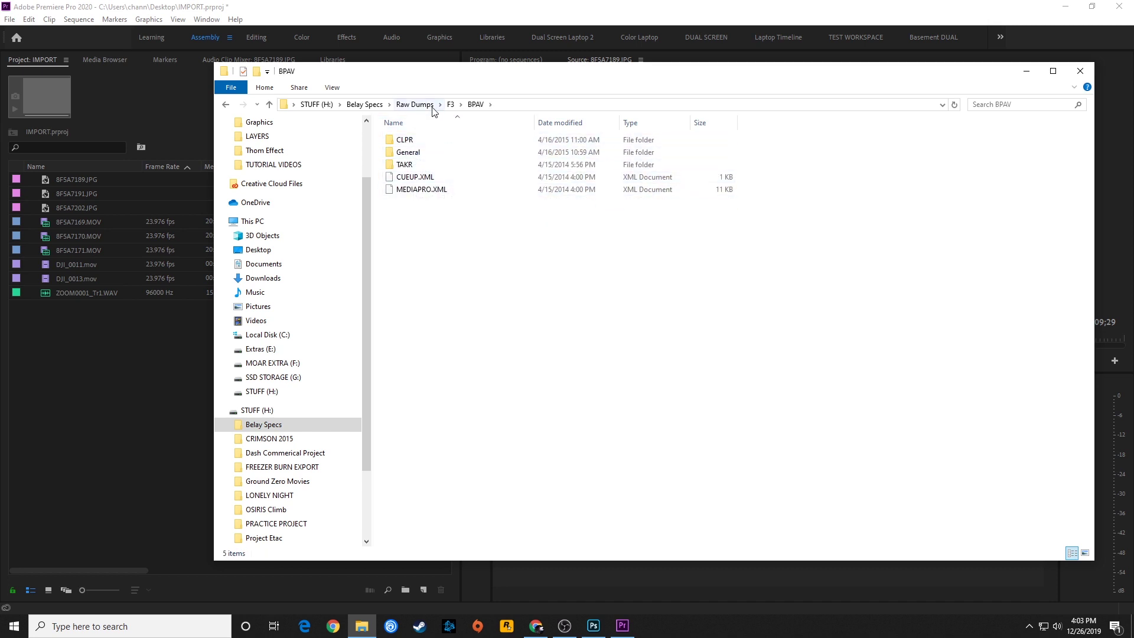
Import the whole F3 folder from Raw Dumps into the Premiere Pro project and dismiss the list of unsupported files
click(415, 105)
click(365, 105)
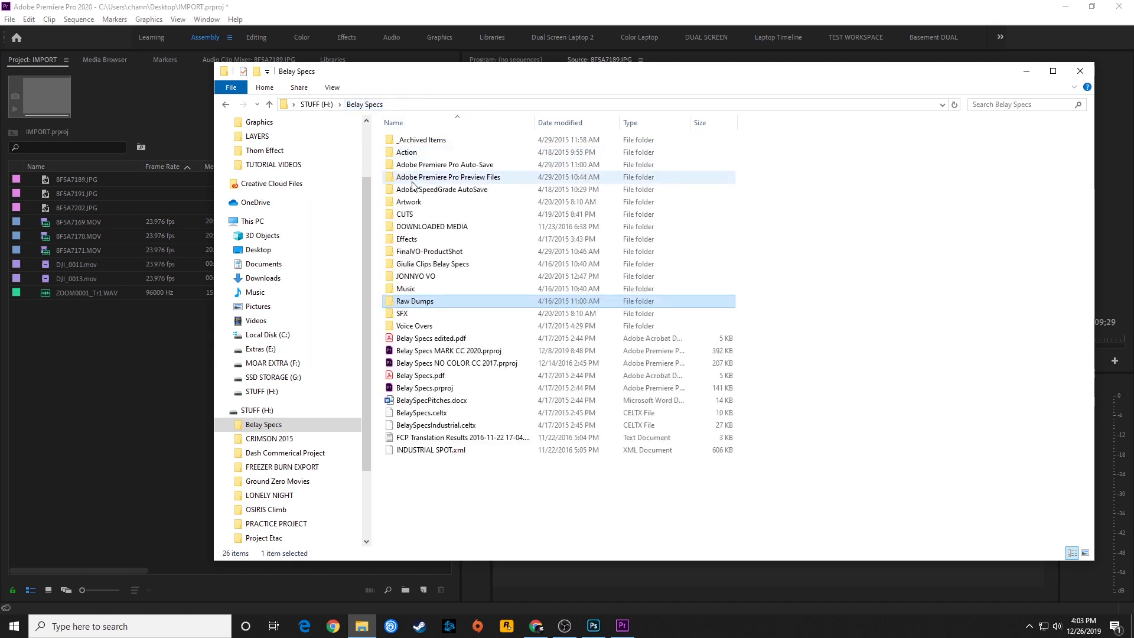
double_click(417, 301)
click(393, 154)
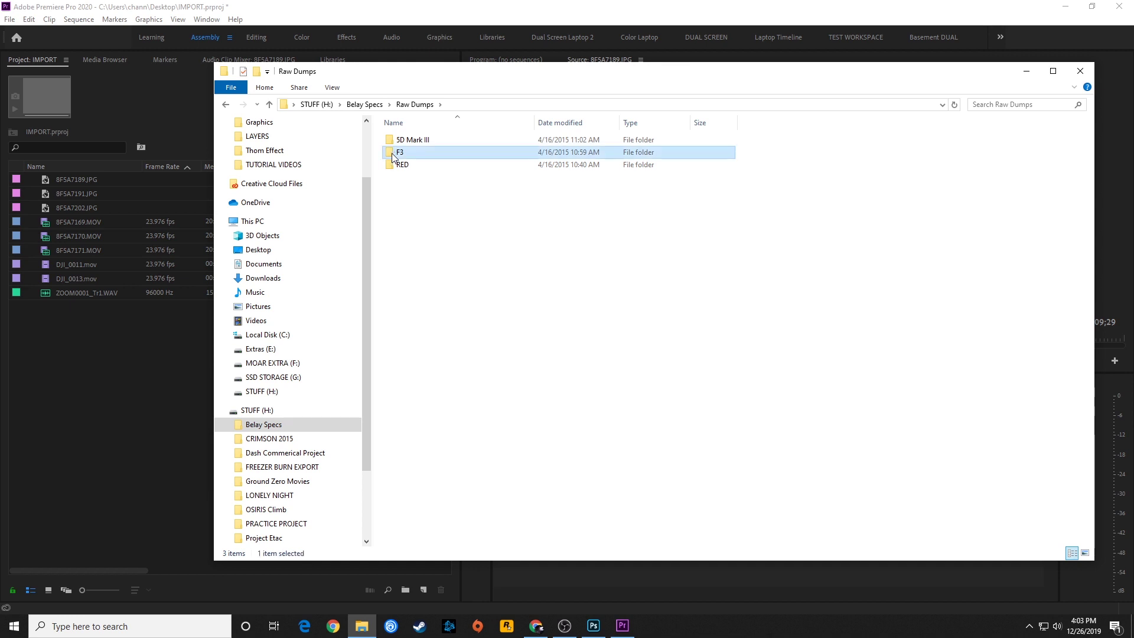
drag(393, 155, 135, 354)
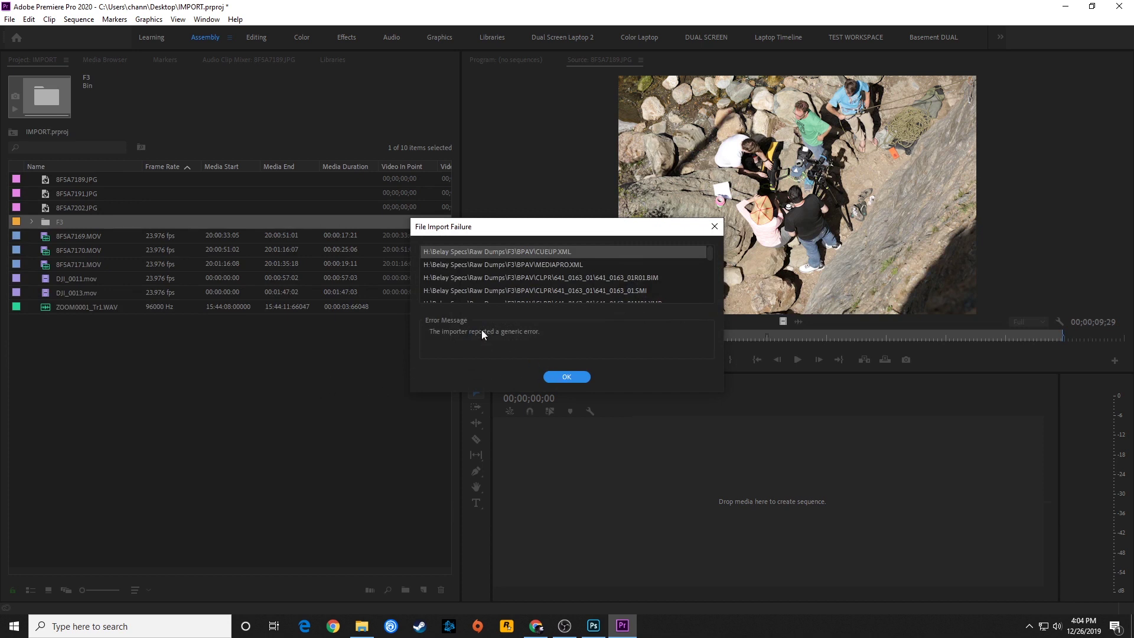
scroll(516, 272, down, 5)
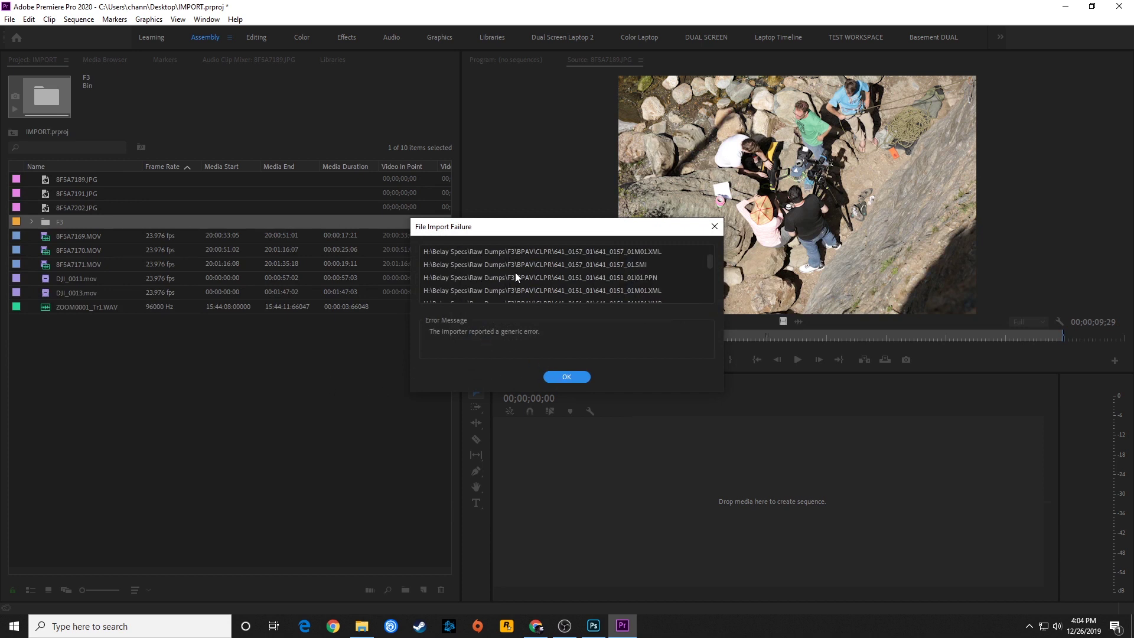
scroll(519, 271, down, 10)
click(570, 376)
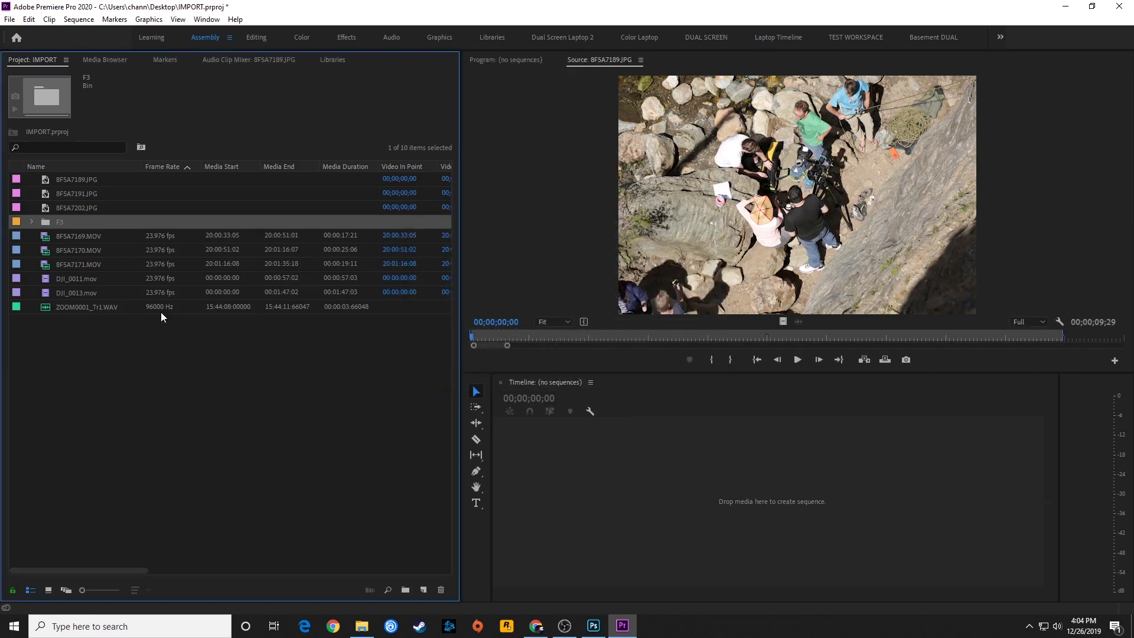
Expand the F3 and CLPR bins and move all MP4 clips, 641_0151_01 through 641_0166_01, from CLPR directly into F3
click(31, 221)
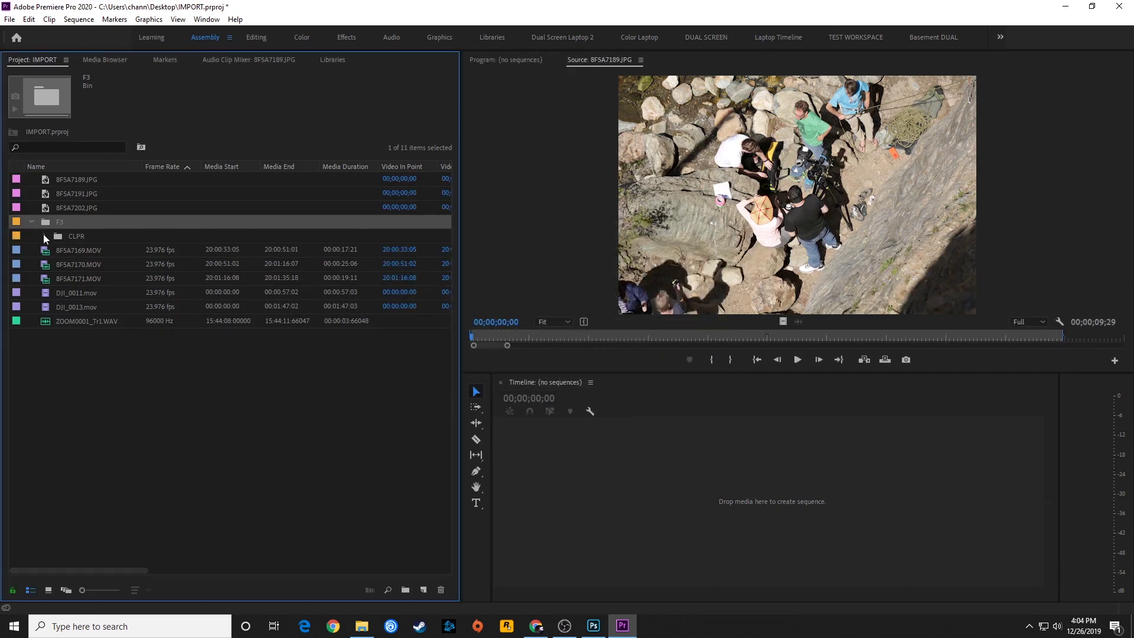
click(44, 236)
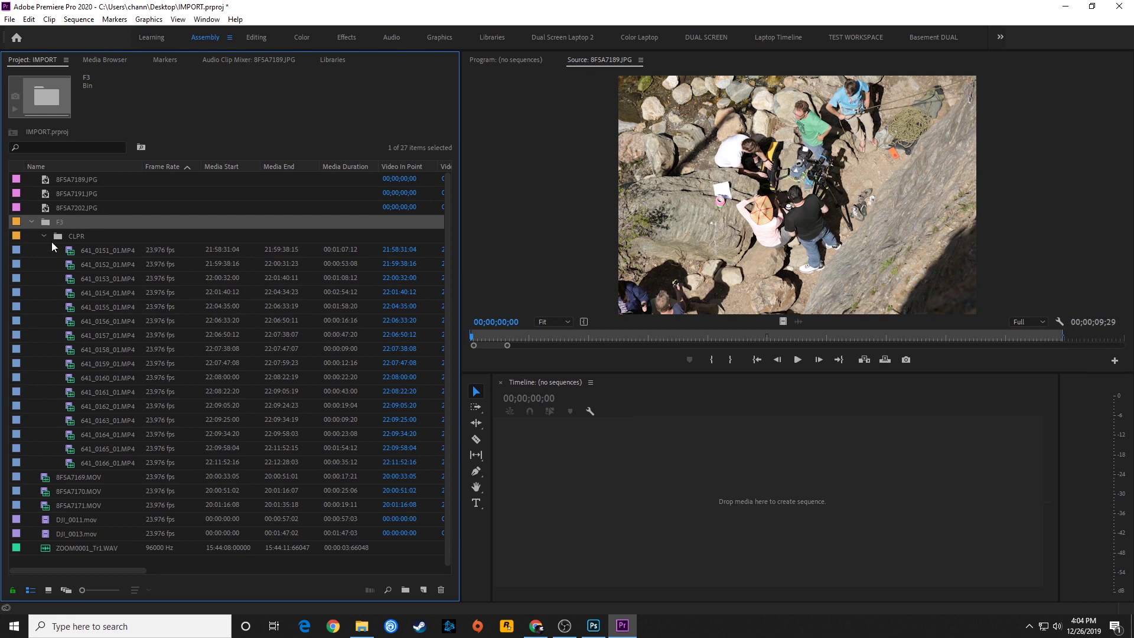
click(81, 252)
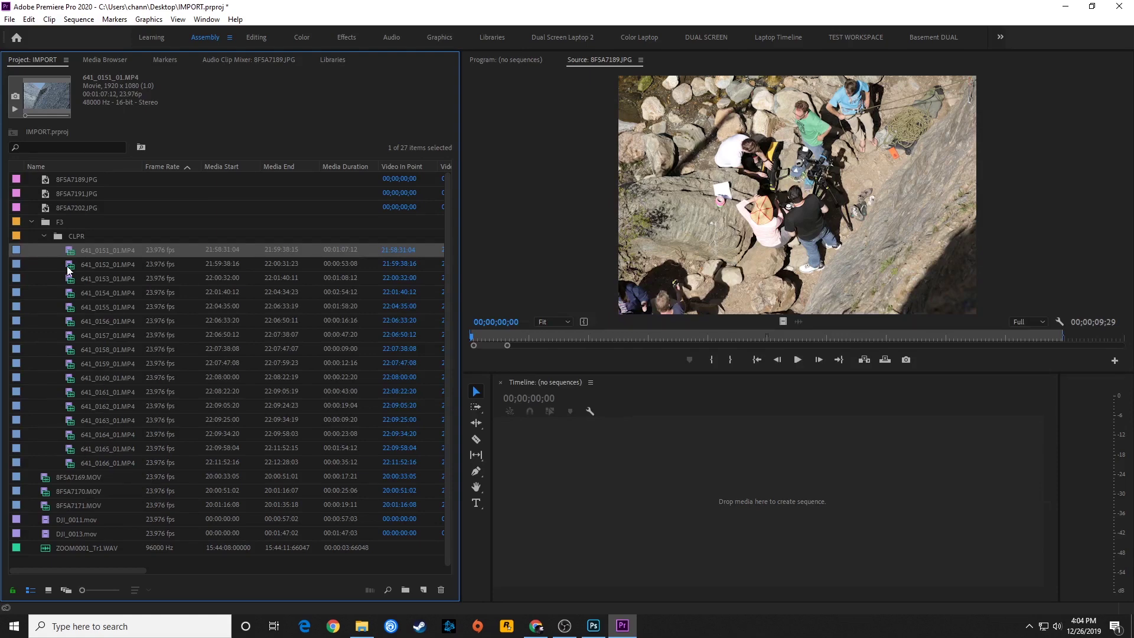
shift+click(72, 460)
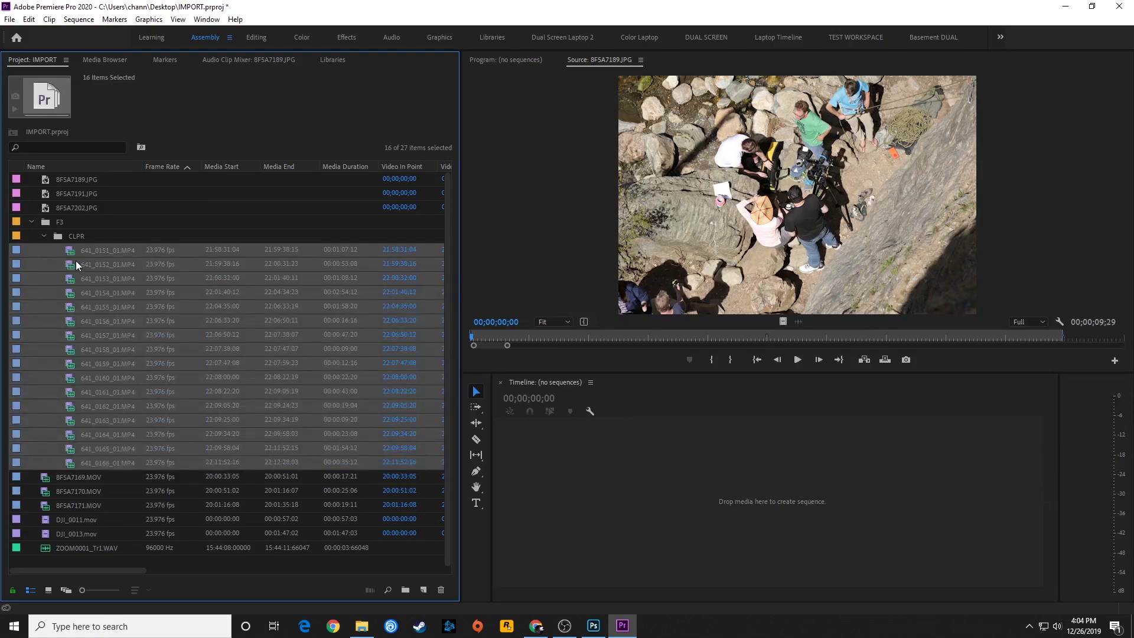
drag(70, 251, 59, 229)
click(50, 228)
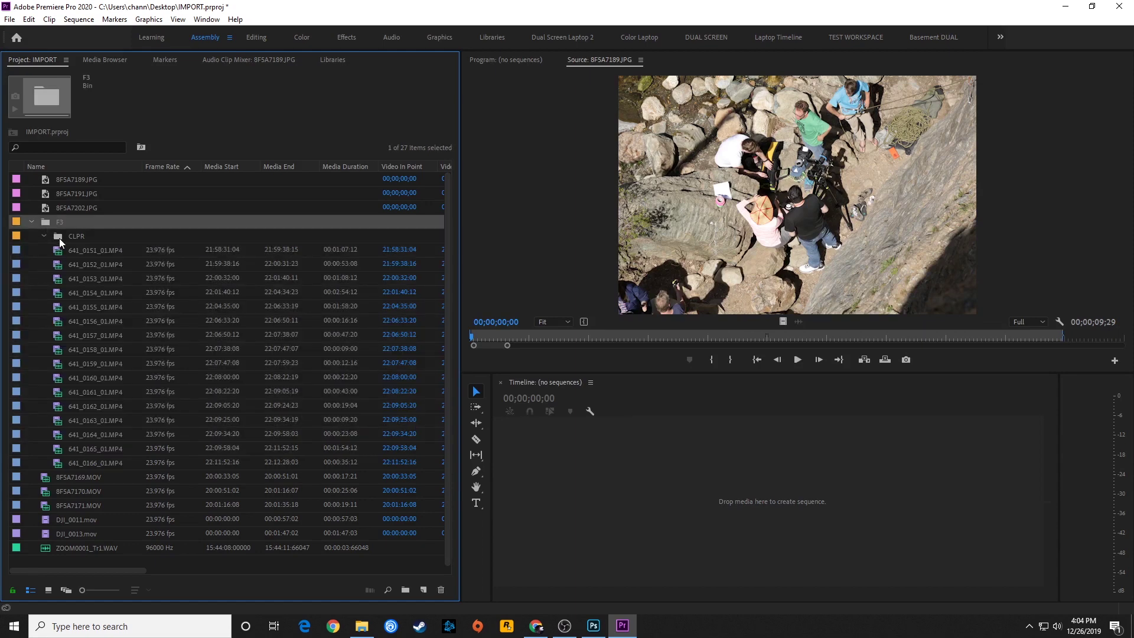
Delete the empty CLPR bin and collapse the F3 bin
click(59, 236)
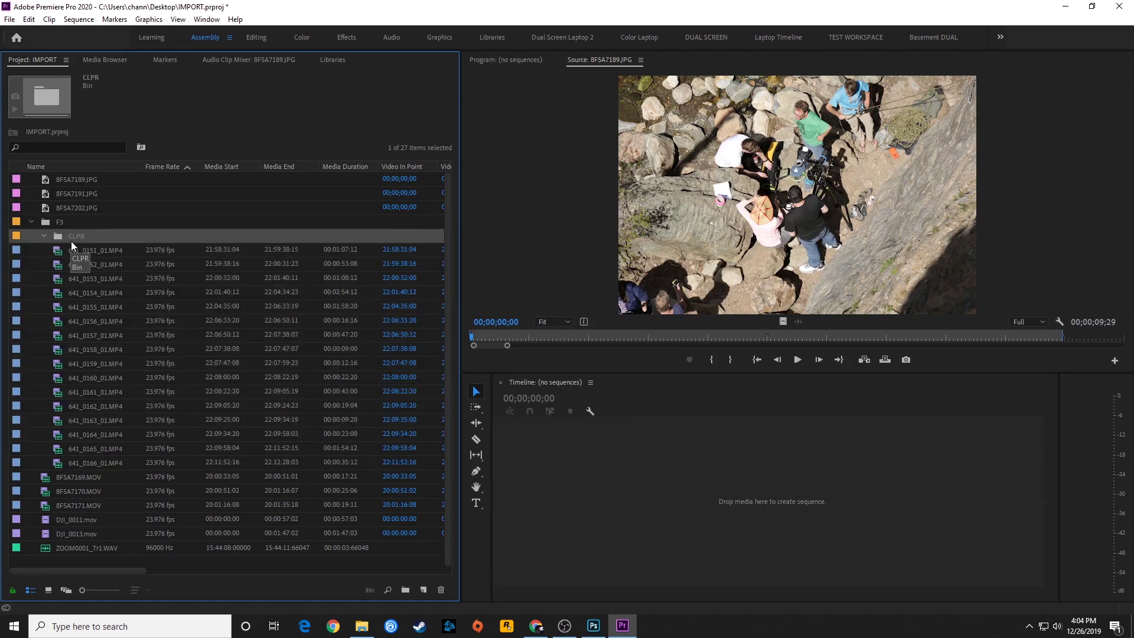
key(Delete)
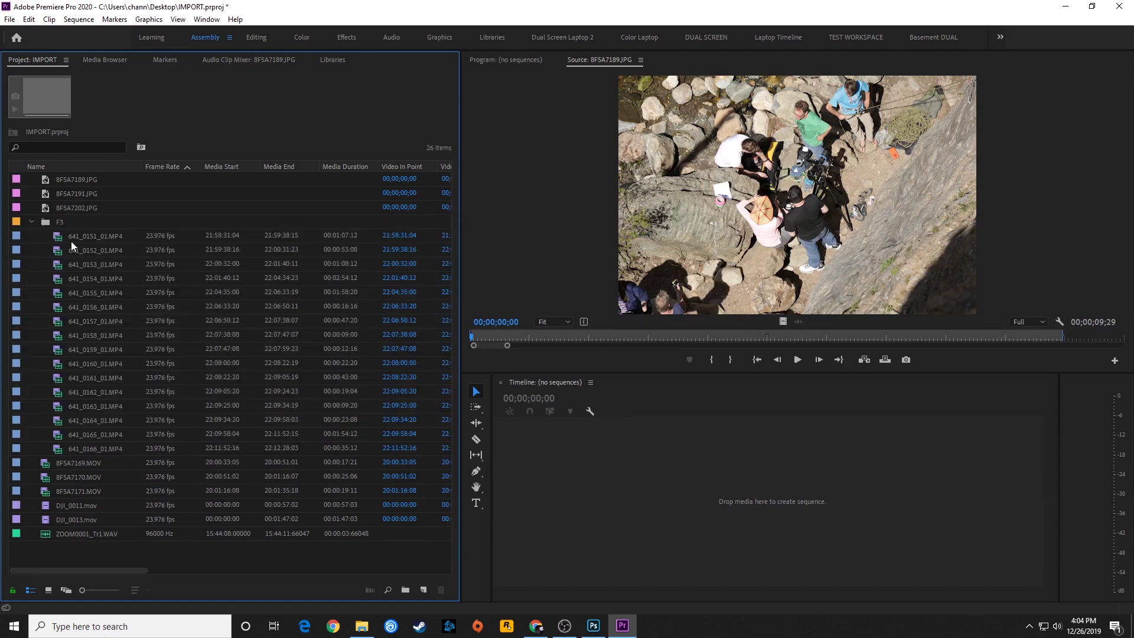
click(31, 222)
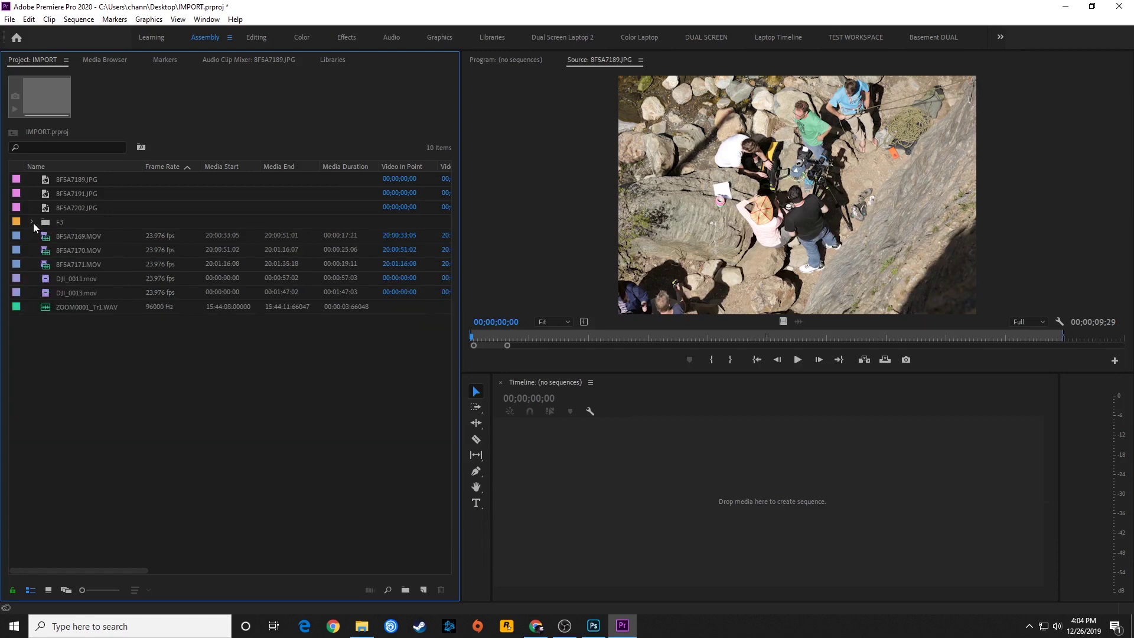
Expand the F3 bin to view the clips inside it
click(32, 223)
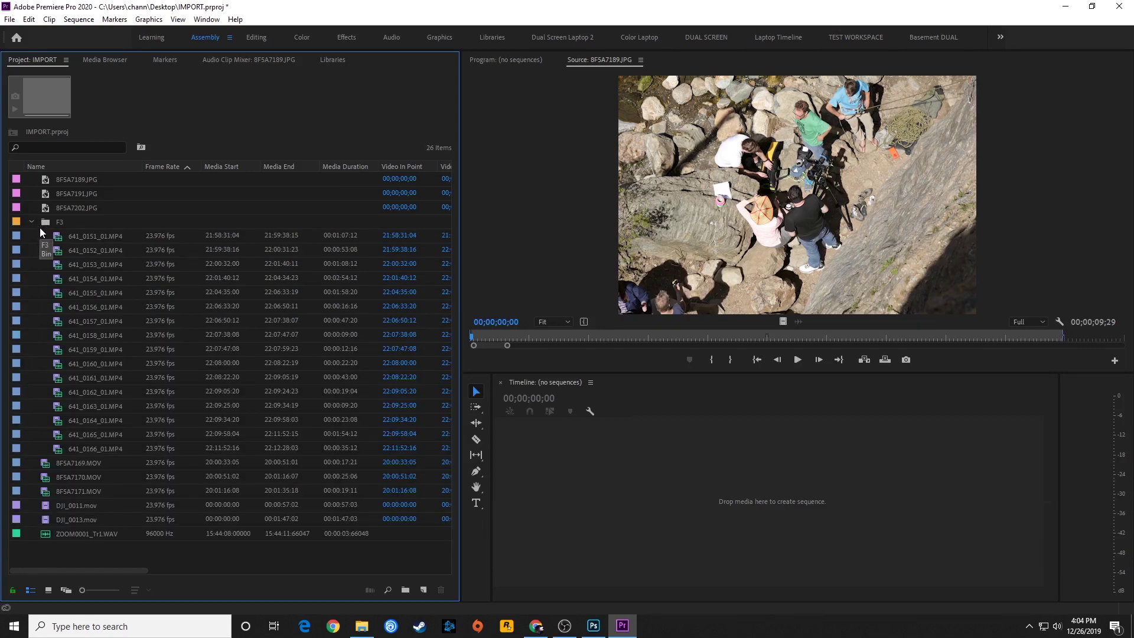
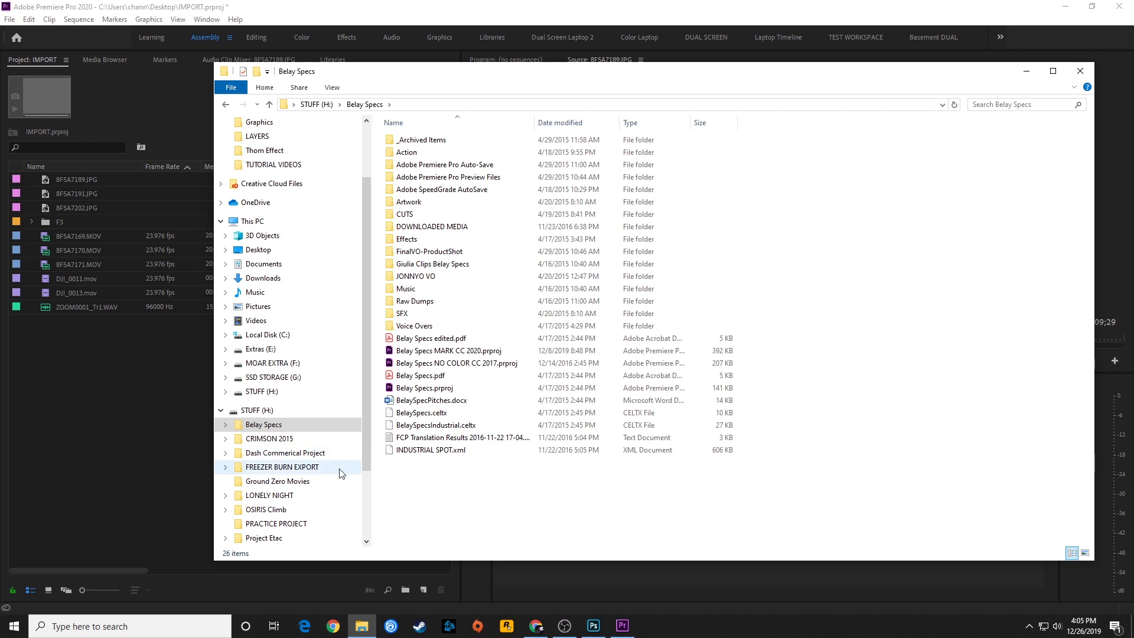
Import the whole RED folder from Belay Specs' Raw Dumps into the Premiere Pro project and dismiss the list of unsupported files
click(263, 429)
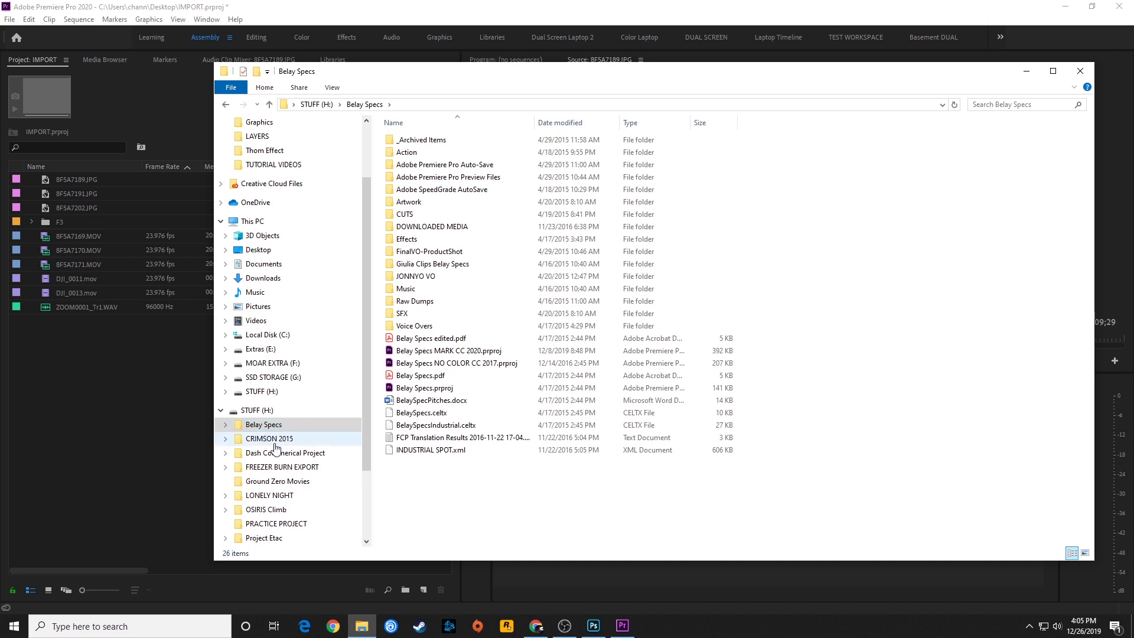
double_click(409, 301)
click(403, 168)
drag(405, 173, 81, 378)
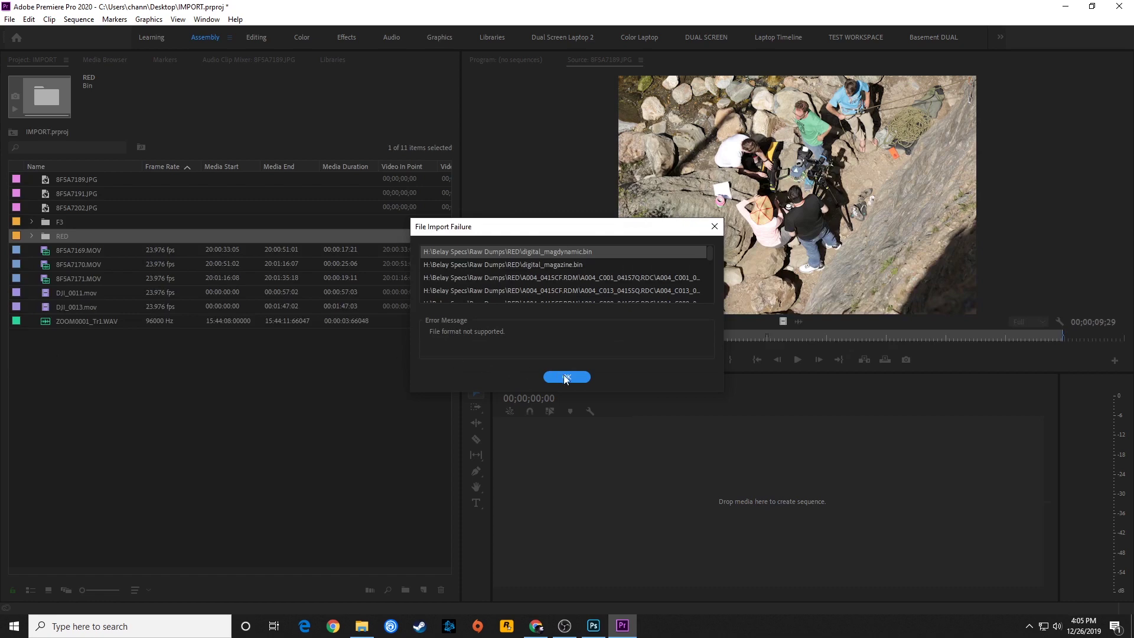
click(566, 378)
Expand the RED and A004_0415CF.RDM bins and widen the Name column to read the full R3D clip names
click(31, 234)
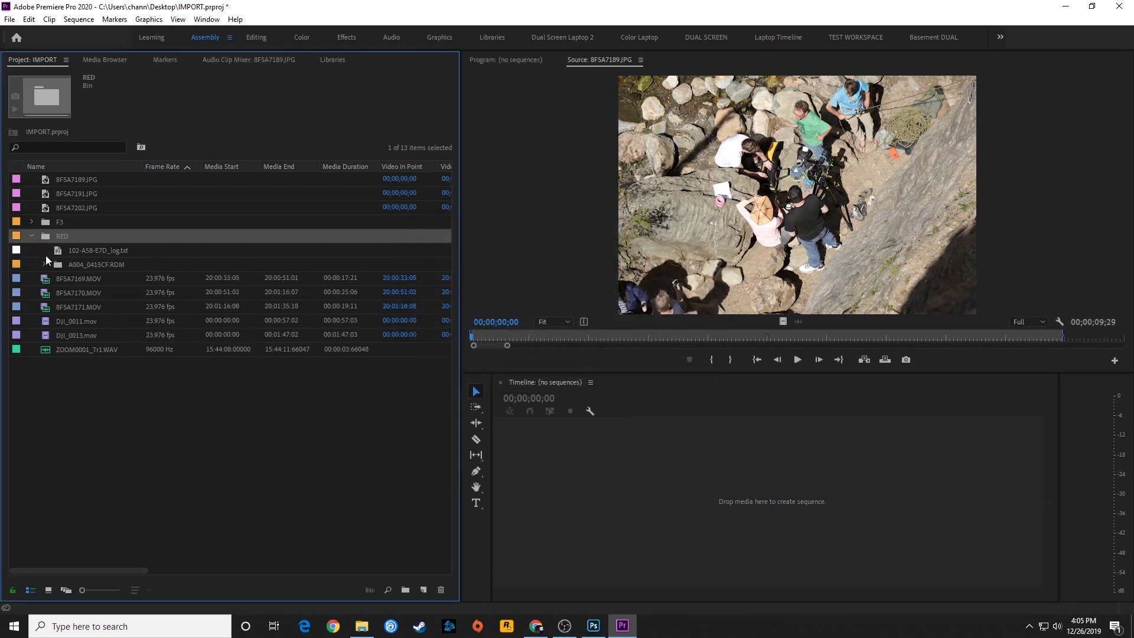
click(46, 264)
scroll(102, 331, down, 2)
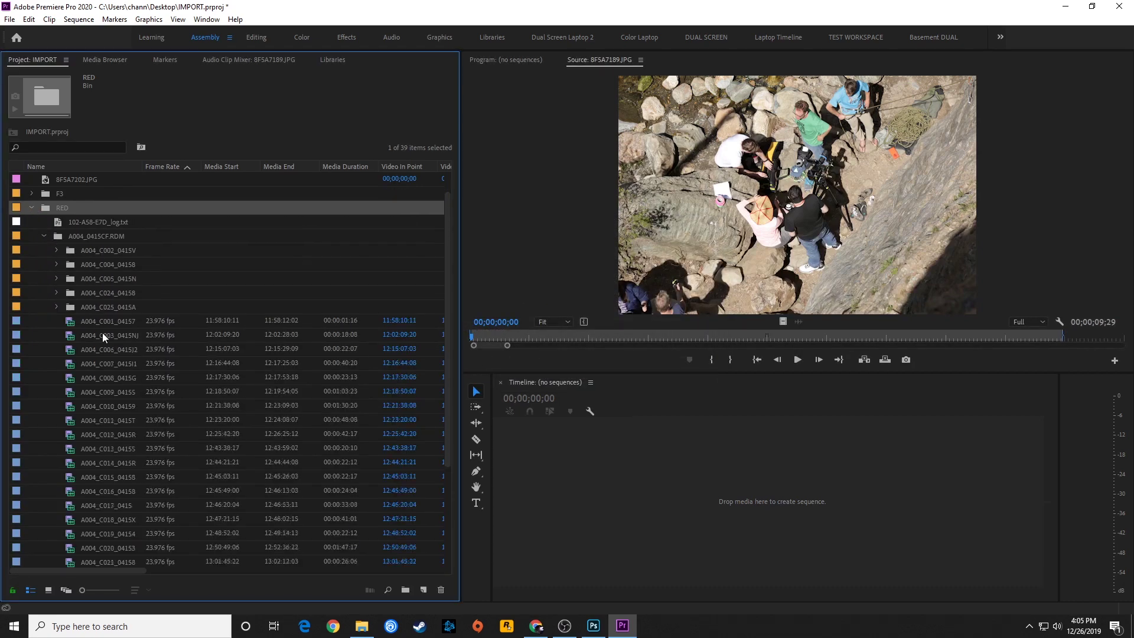
scroll(100, 319, up, 1)
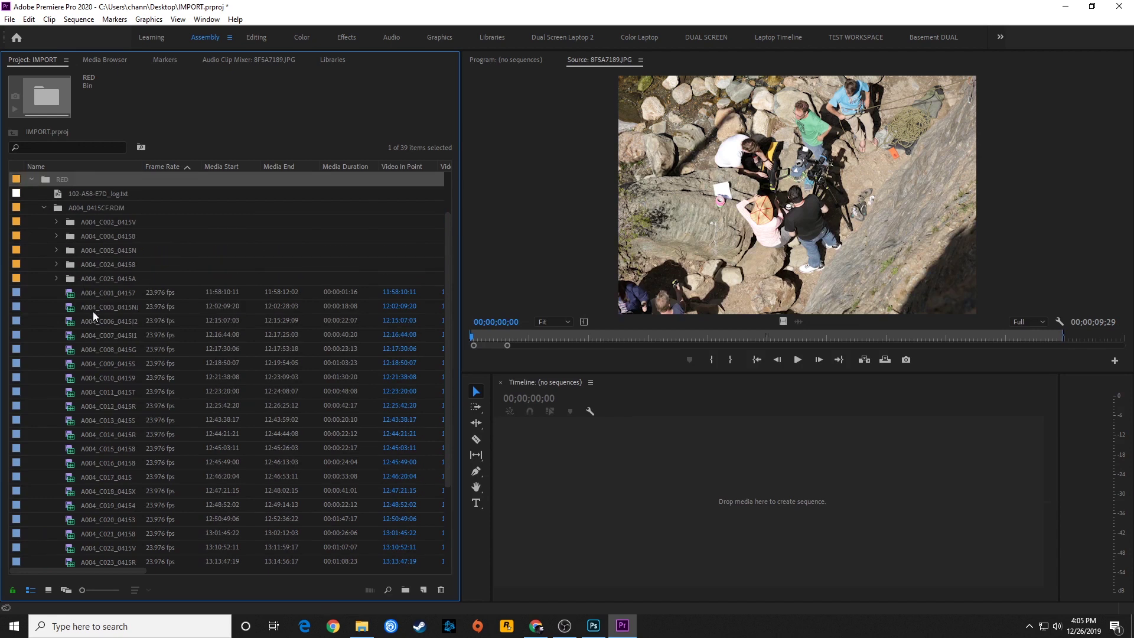
click(115, 289)
drag(141, 167, 203, 167)
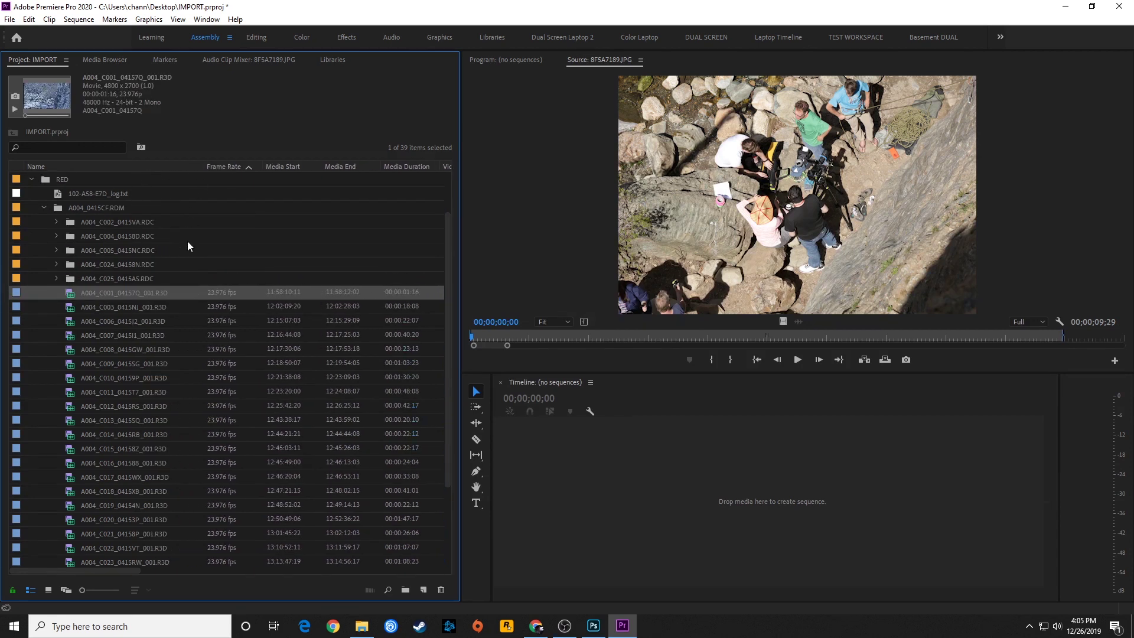
Expand the A004_C002_0415VA.RDC bin and compare the media start, end and duration of its two R3D clips
click(56, 221)
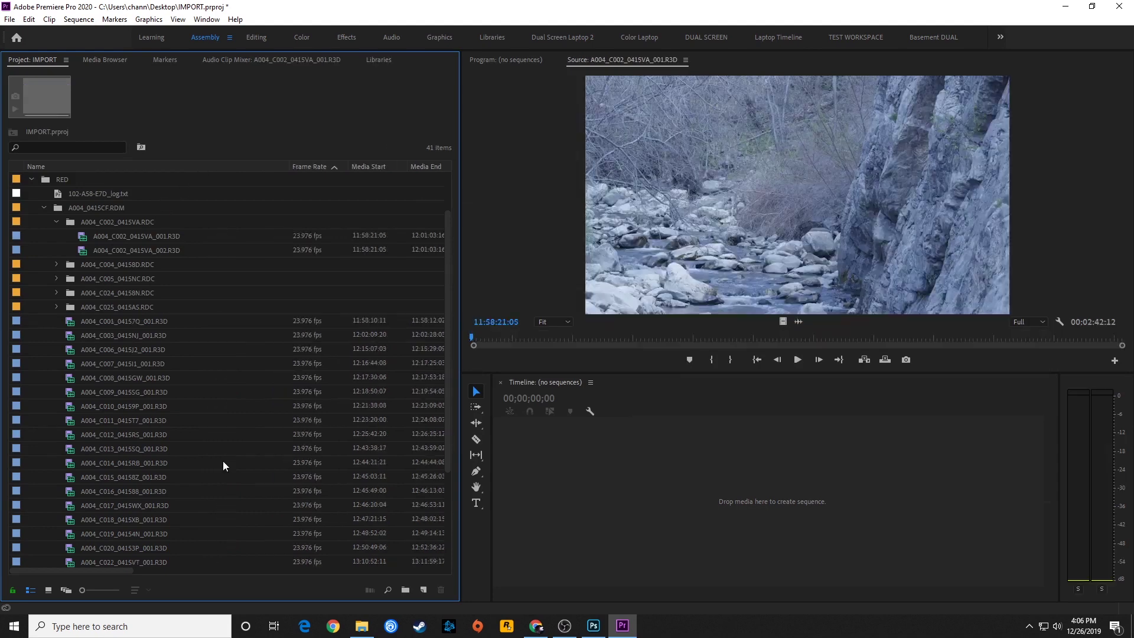
scroll(195, 419, up, 1)
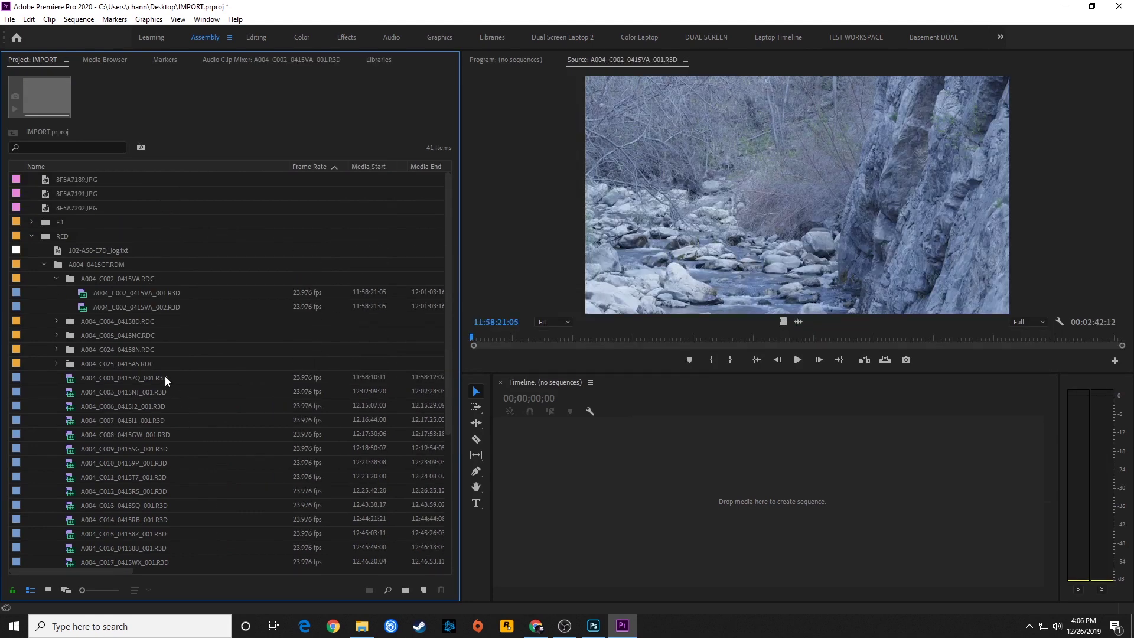
click(129, 293)
click(136, 295)
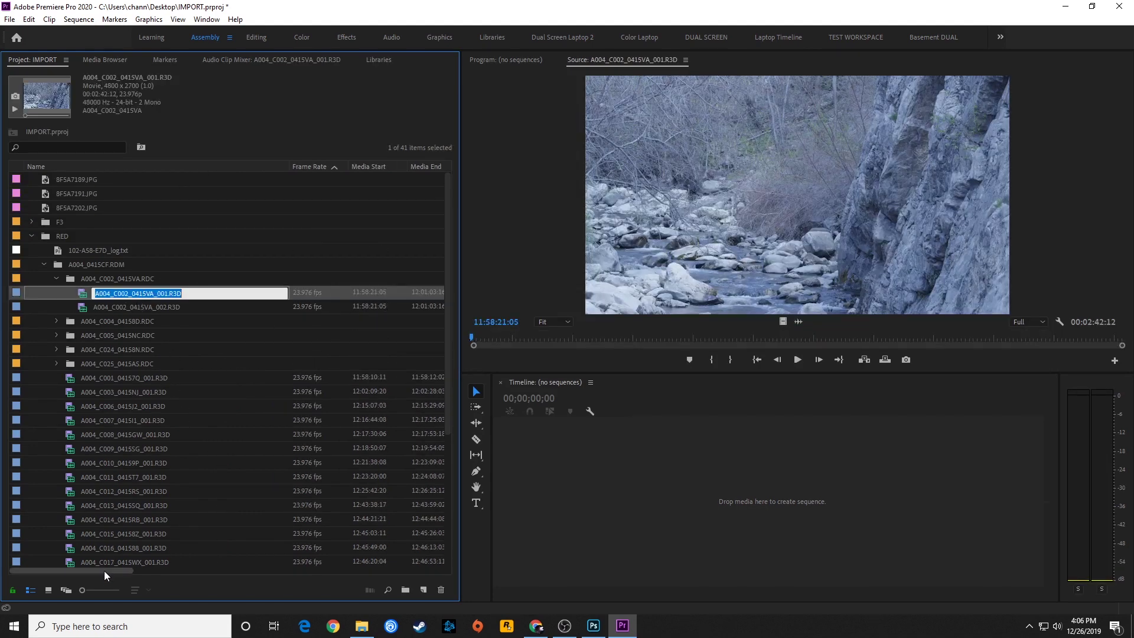
mouse_move(104, 571)
mouse_down()
mouse_move(134, 568)
mouse_move(94, 569)
mouse_up()
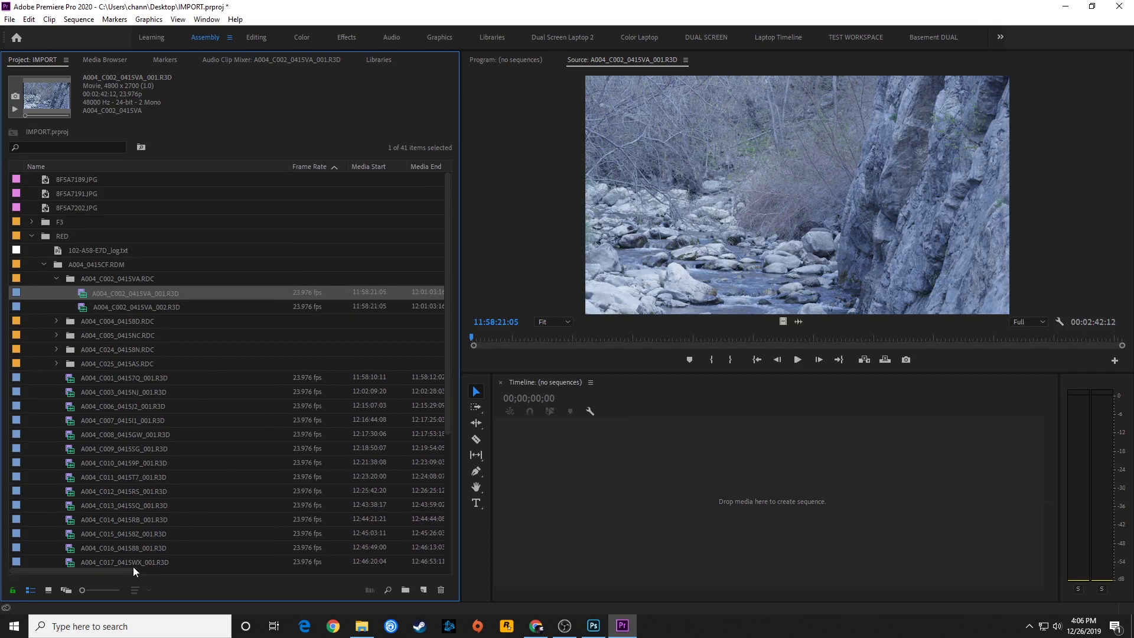
drag(289, 166, 215, 171)
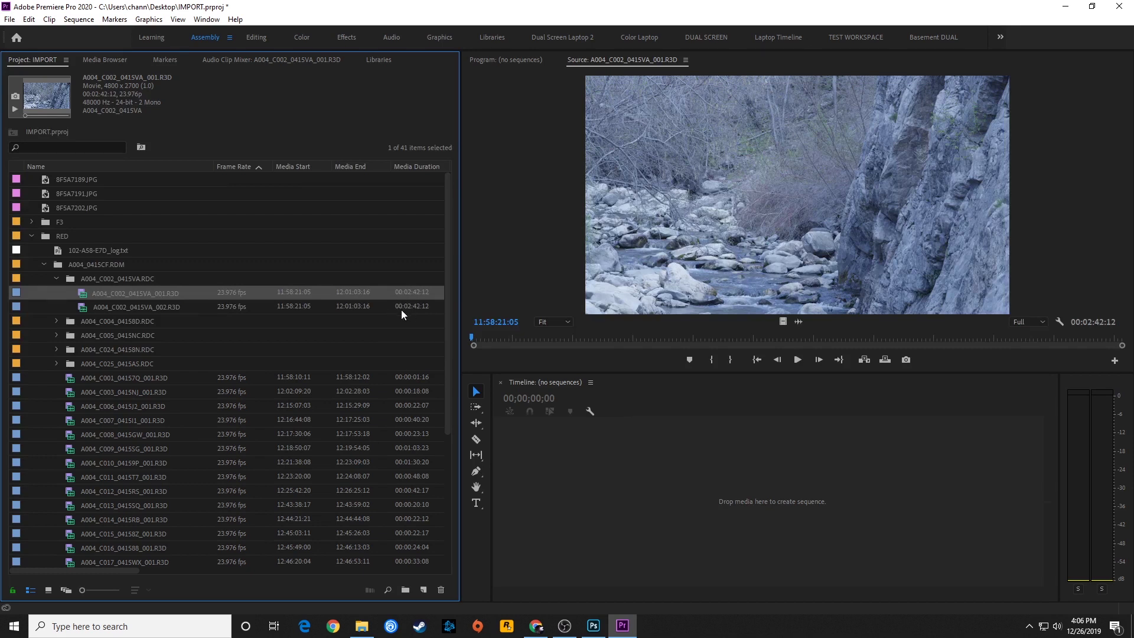
click(87, 307)
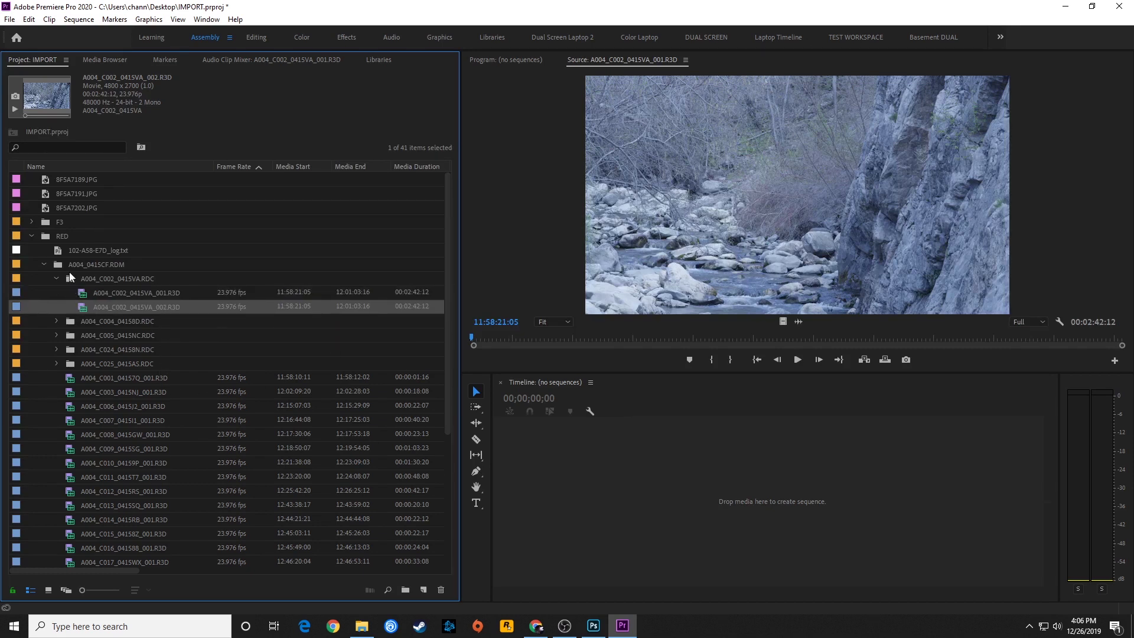
click(44, 235)
Switch to File Explorer, open the RED folder in Raw Dumps and inspect its A004_0415CF.RDM subfolder
click(371, 622)
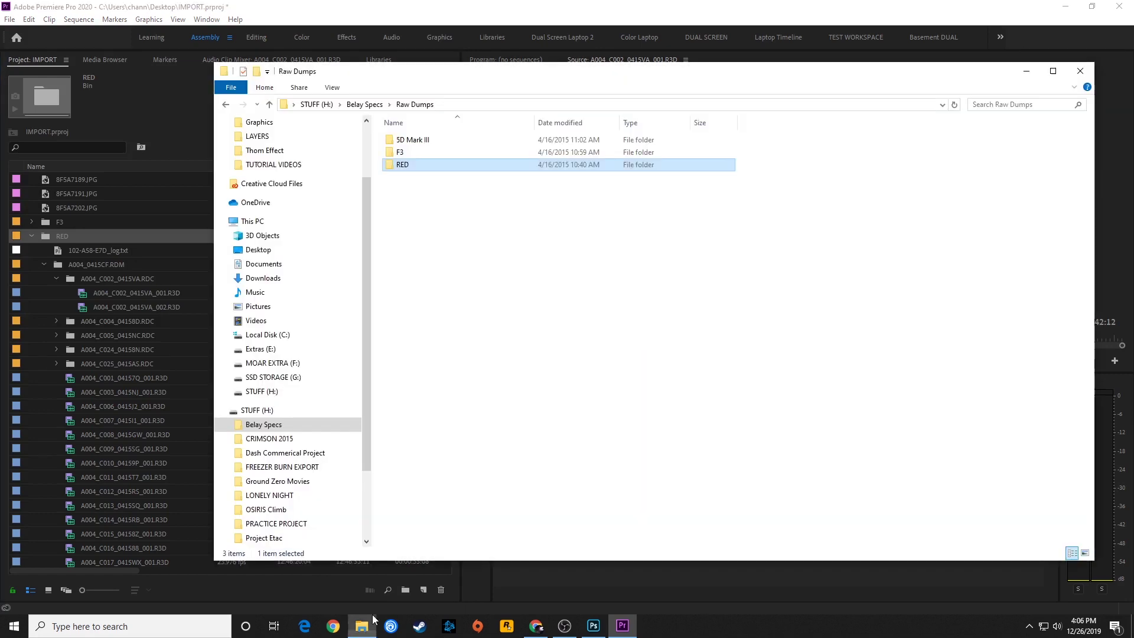
double_click(391, 165)
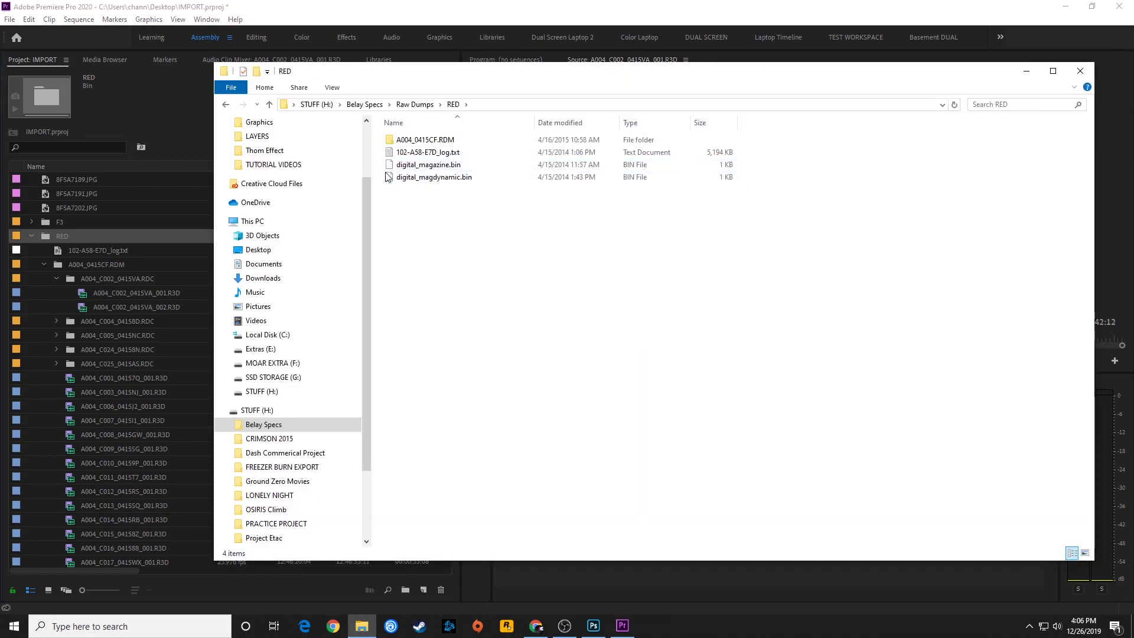
mouse_move(425, 143)
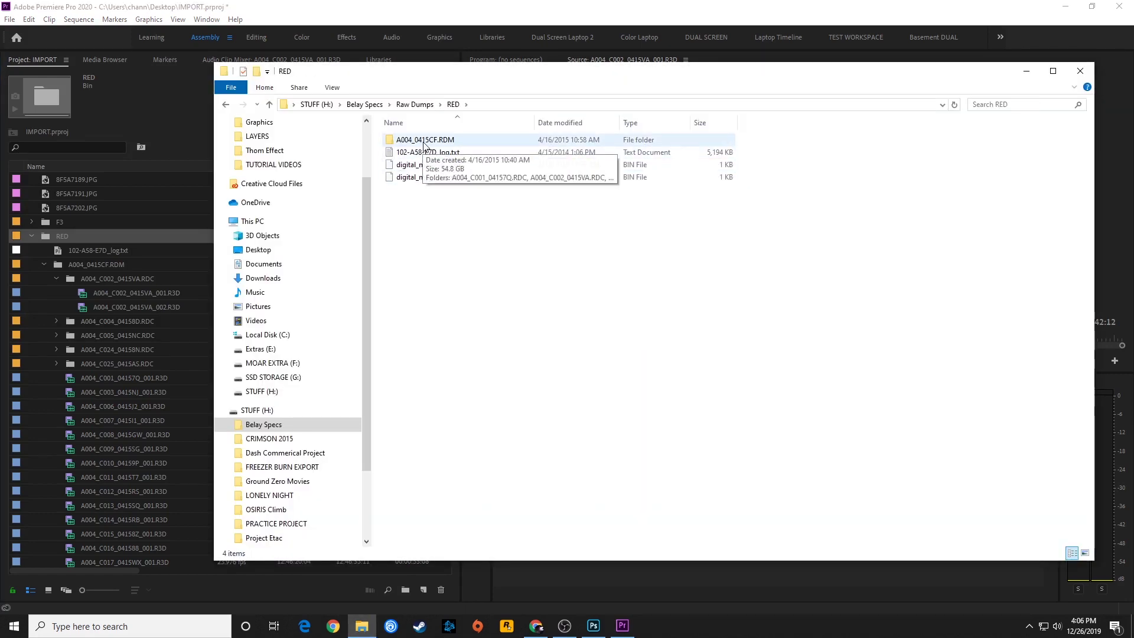
double_click(406, 142)
key(alt+Left)
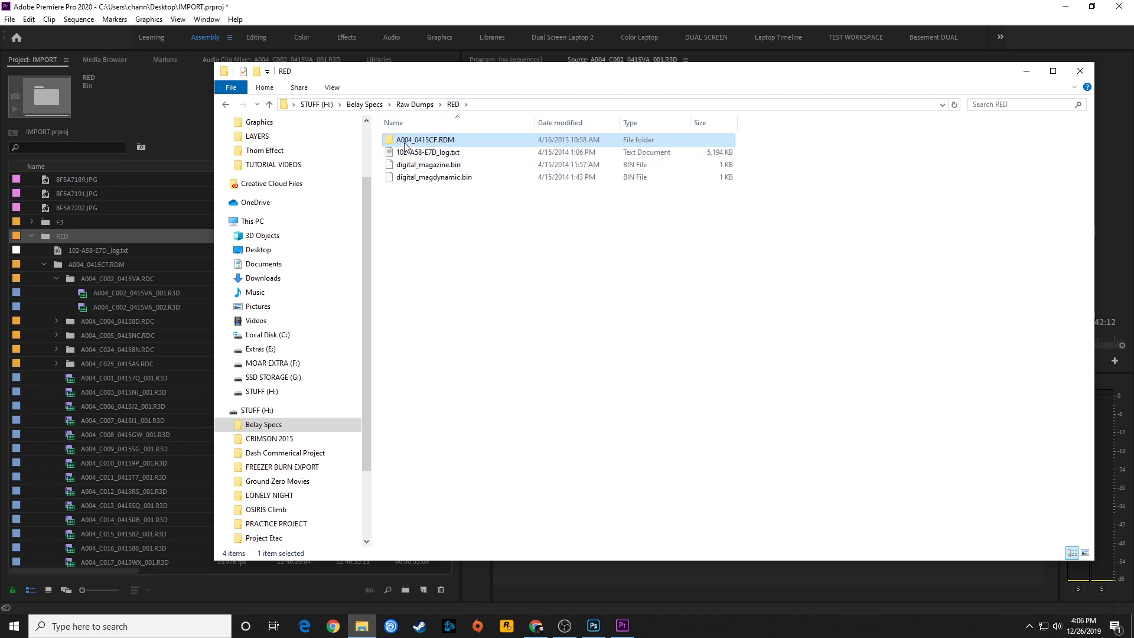
mouse_move(402, 146)
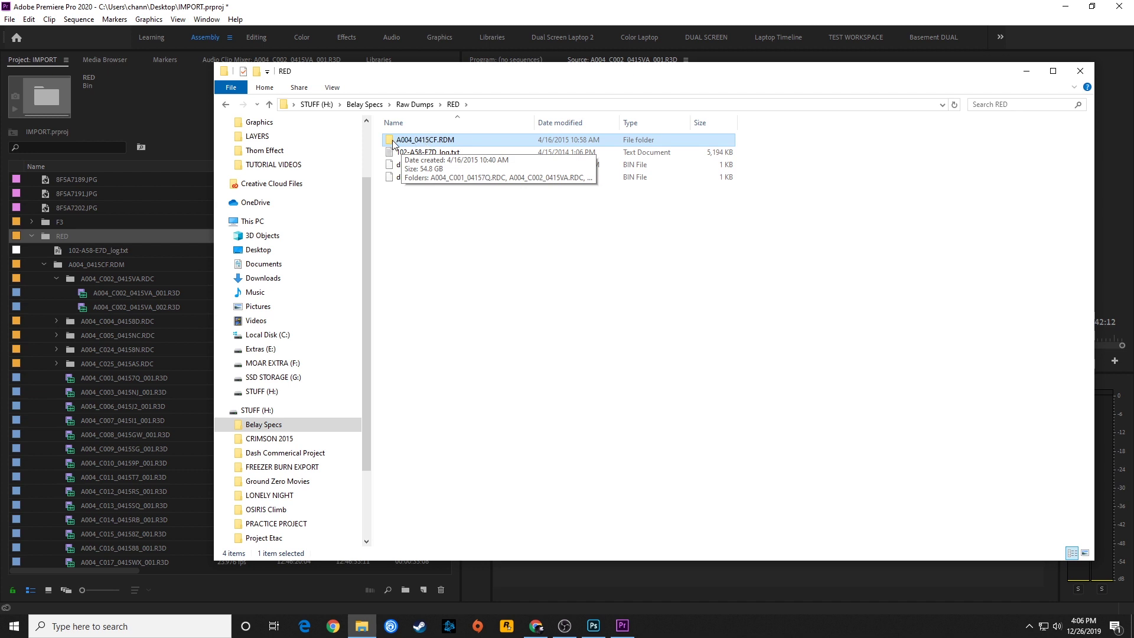
Browse the RDC clip folders in A004_0415CF.RDM and examine the contents of A004_C003_0415NJ.RDC
double_click(394, 142)
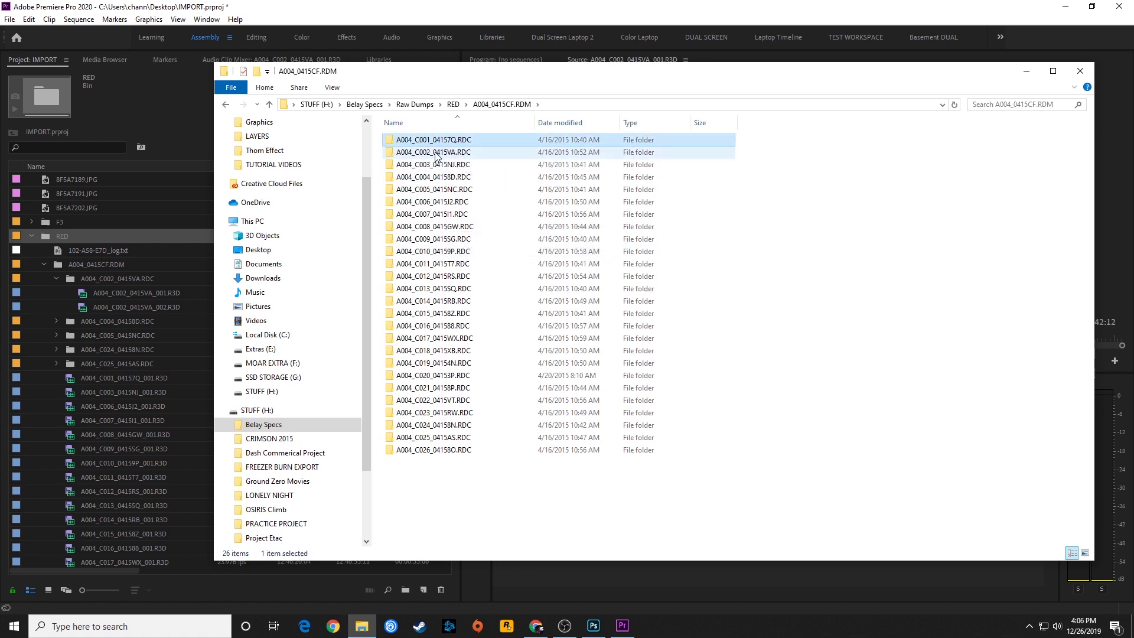
click(438, 178)
click(436, 152)
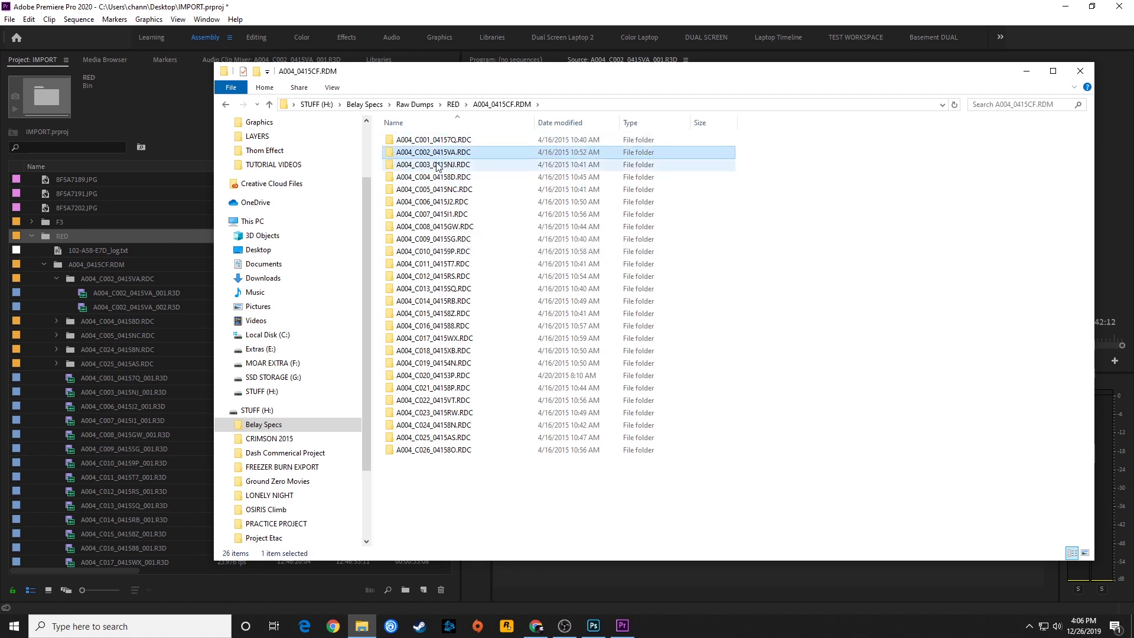
click(437, 189)
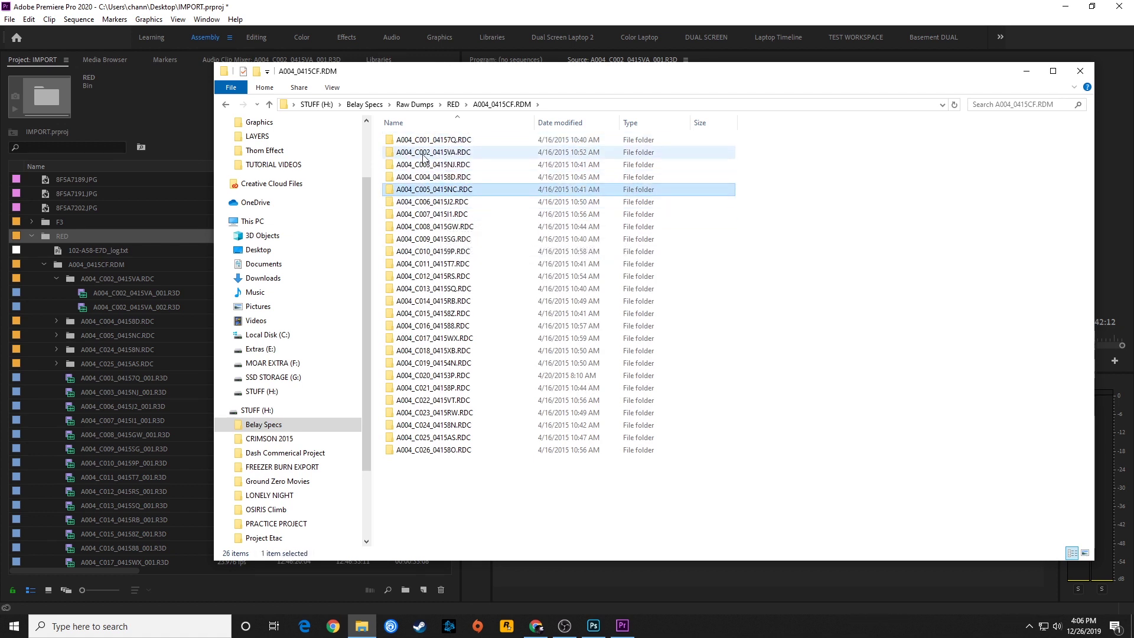
click(404, 142)
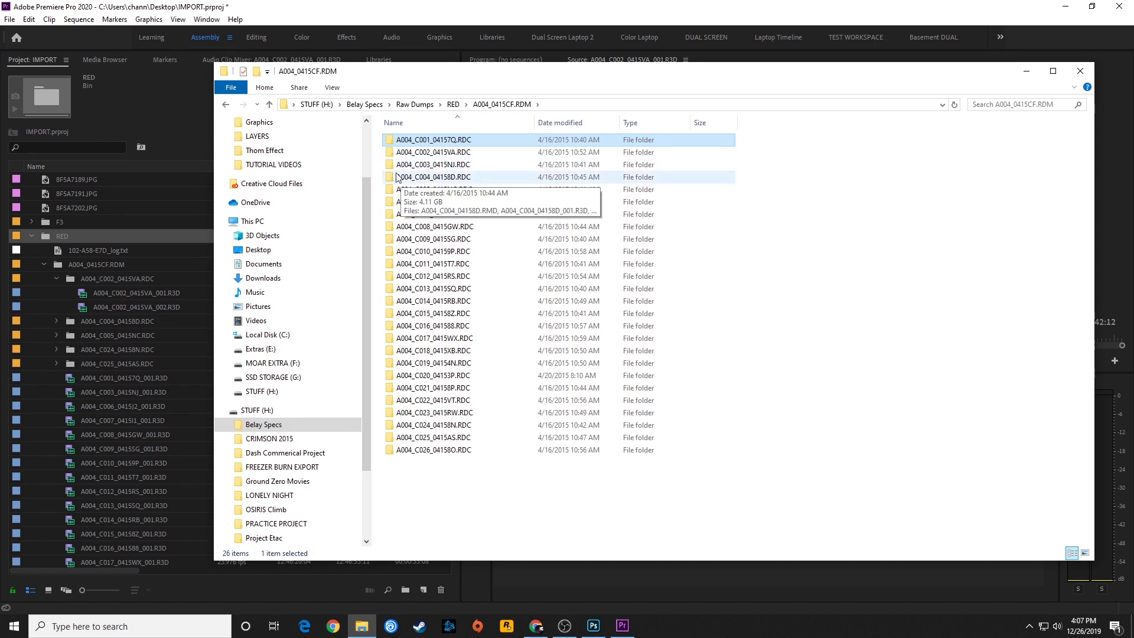
double_click(402, 165)
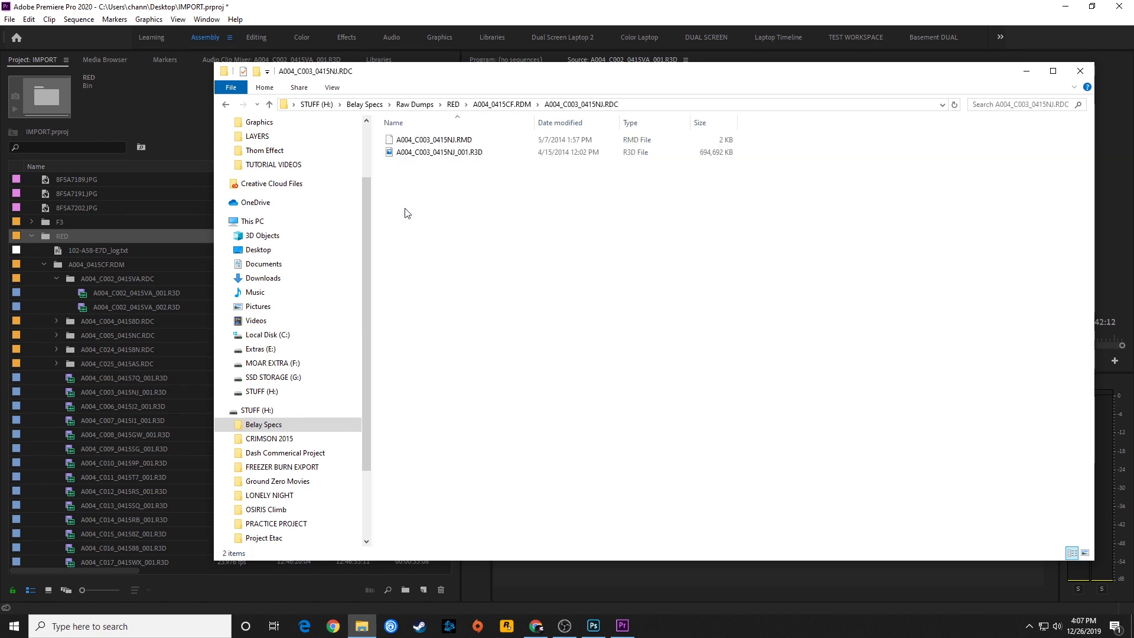
key(BackSpace)
Open the A004_C002_0415VA.RDC folder and compare its RMD file with the 001 and 002 R3D files
click(410, 157)
mouse_move(422, 158)
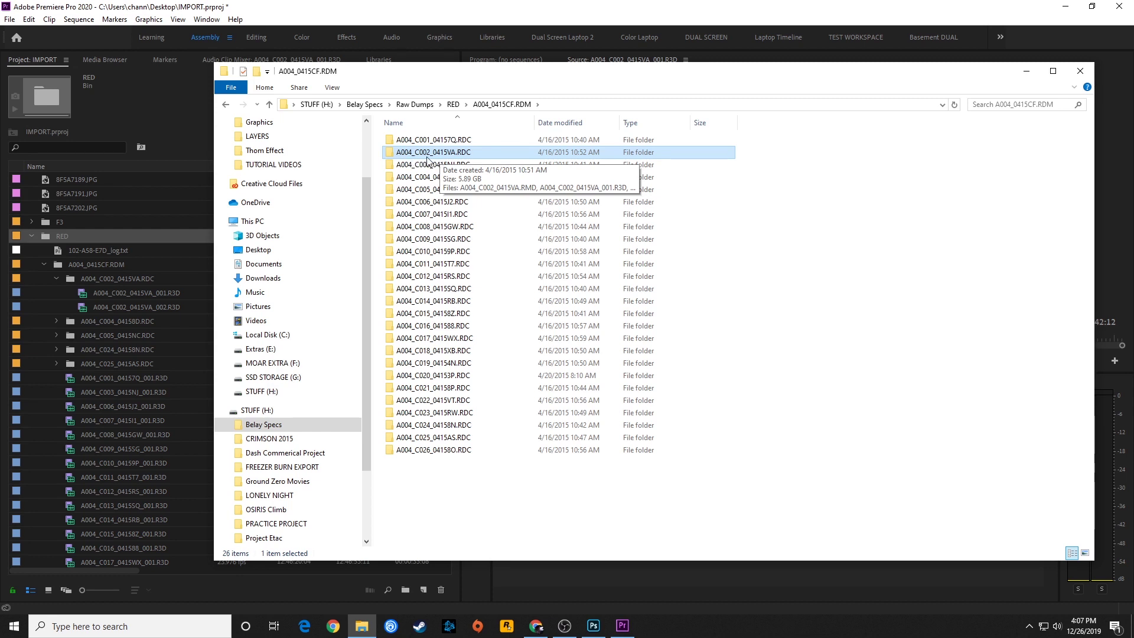
double_click(409, 153)
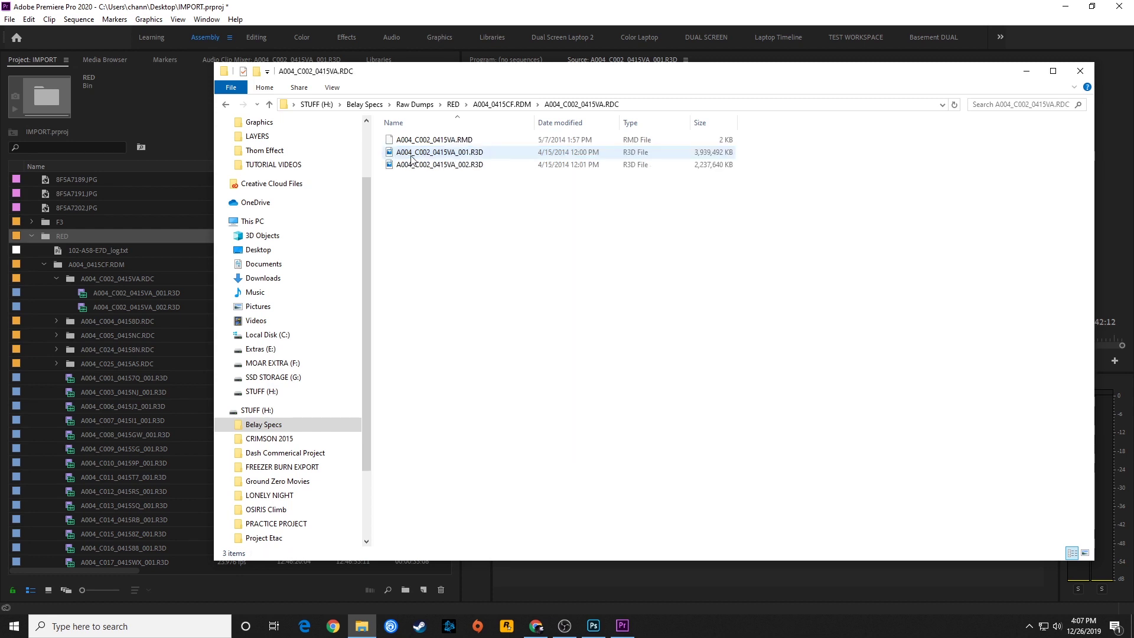
click(449, 140)
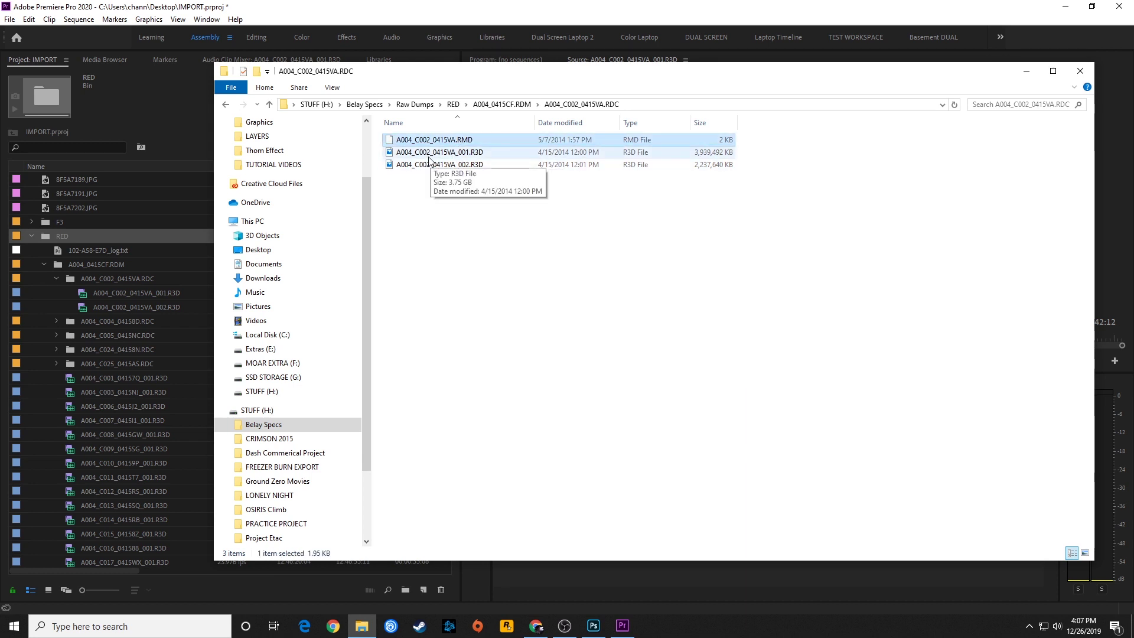
click(424, 167)
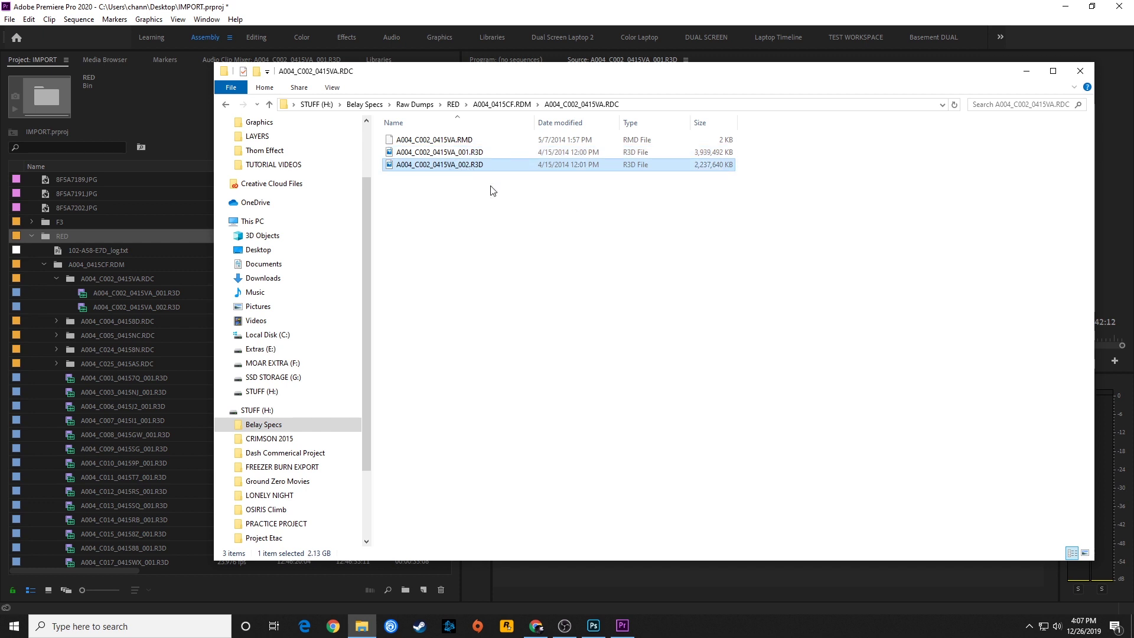
shift+click(454, 153)
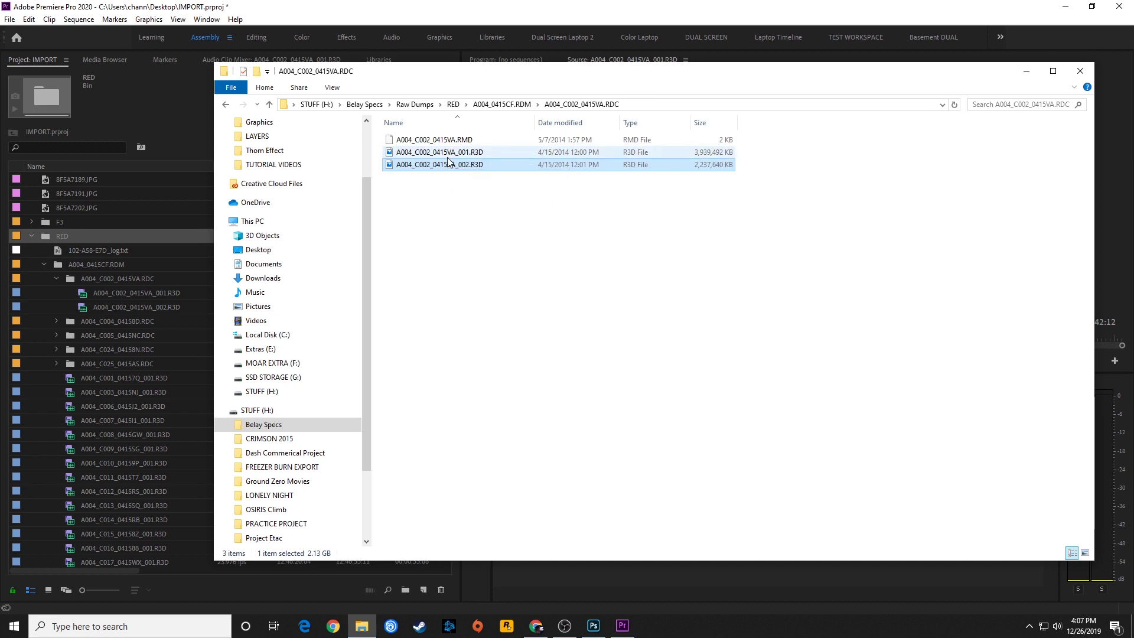
click(432, 153)
click(461, 183)
key(space)
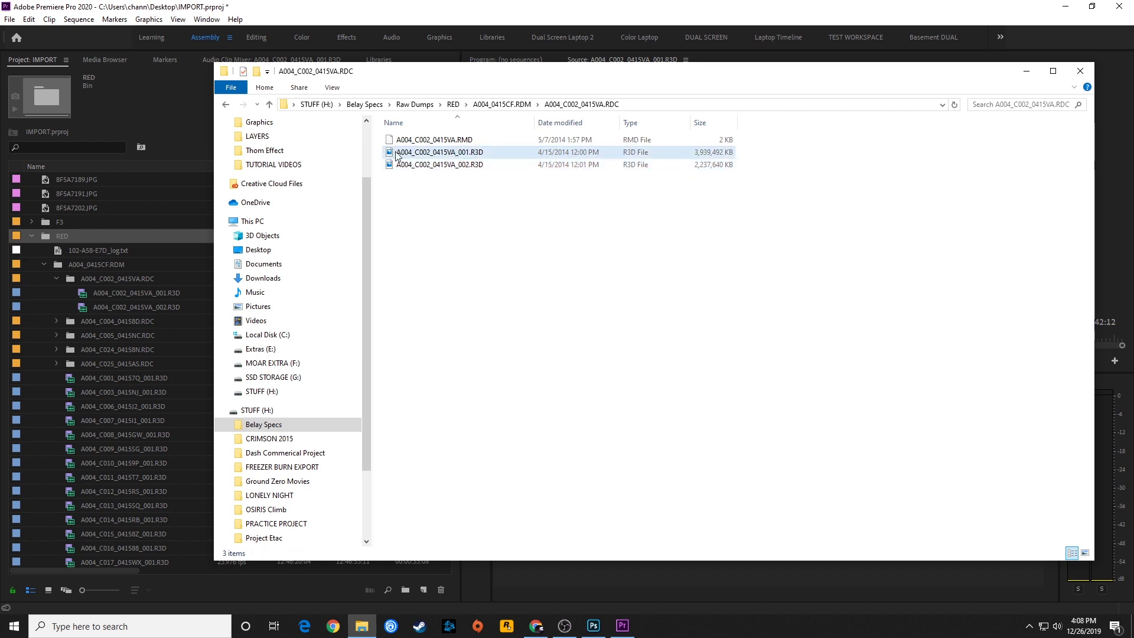
click(421, 166)
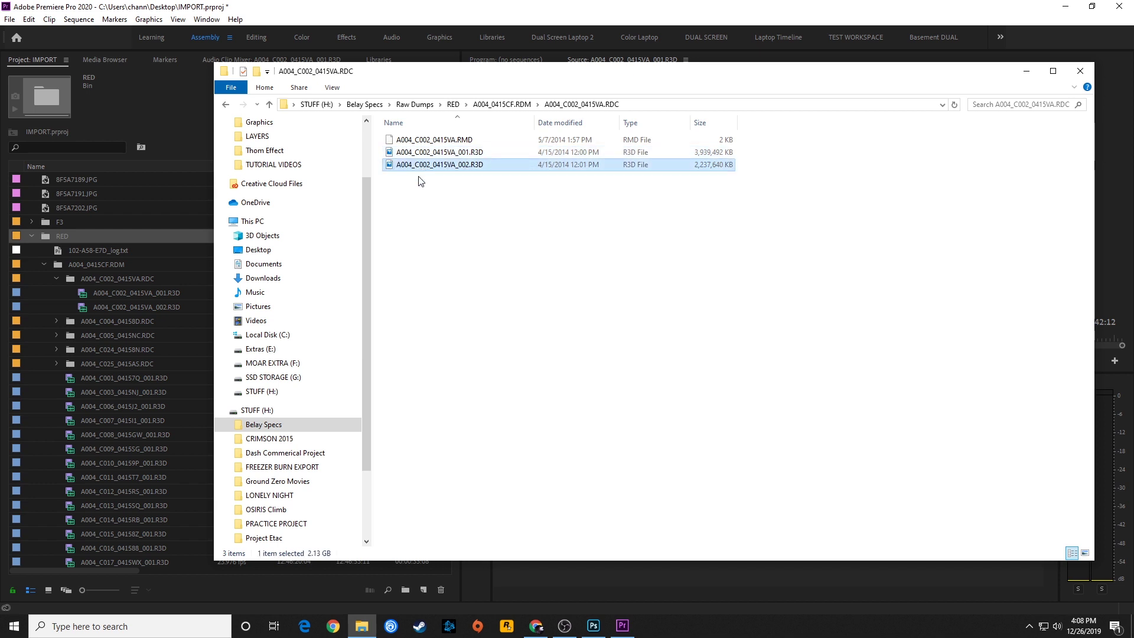
click(412, 155)
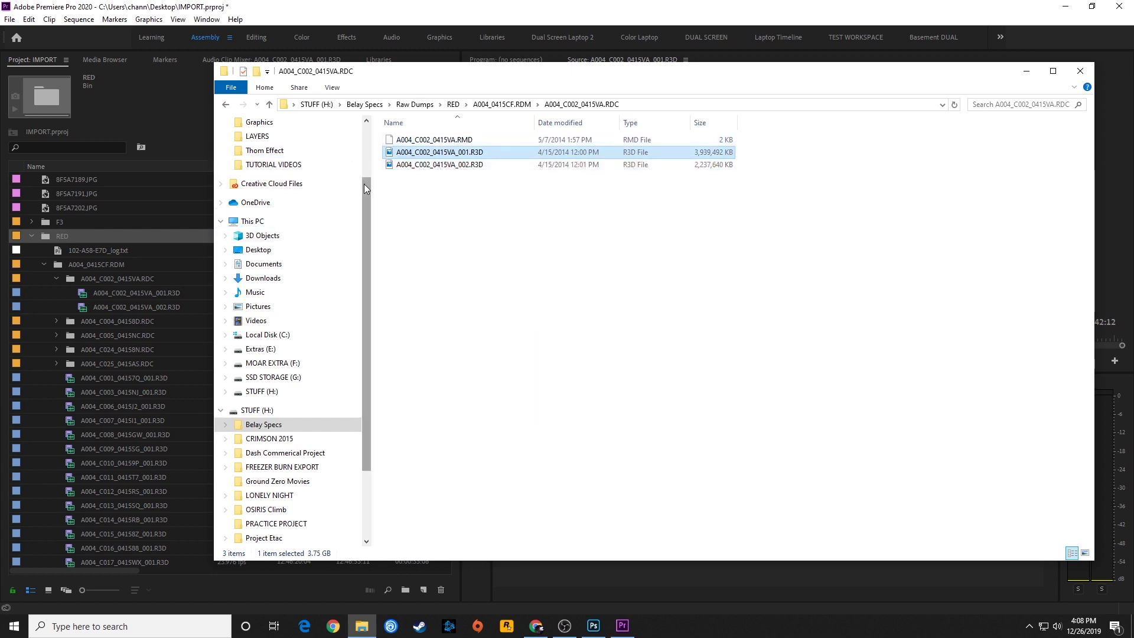
Return to Premiere Pro, collapse the RED bin and delete it from the project
click(32, 233)
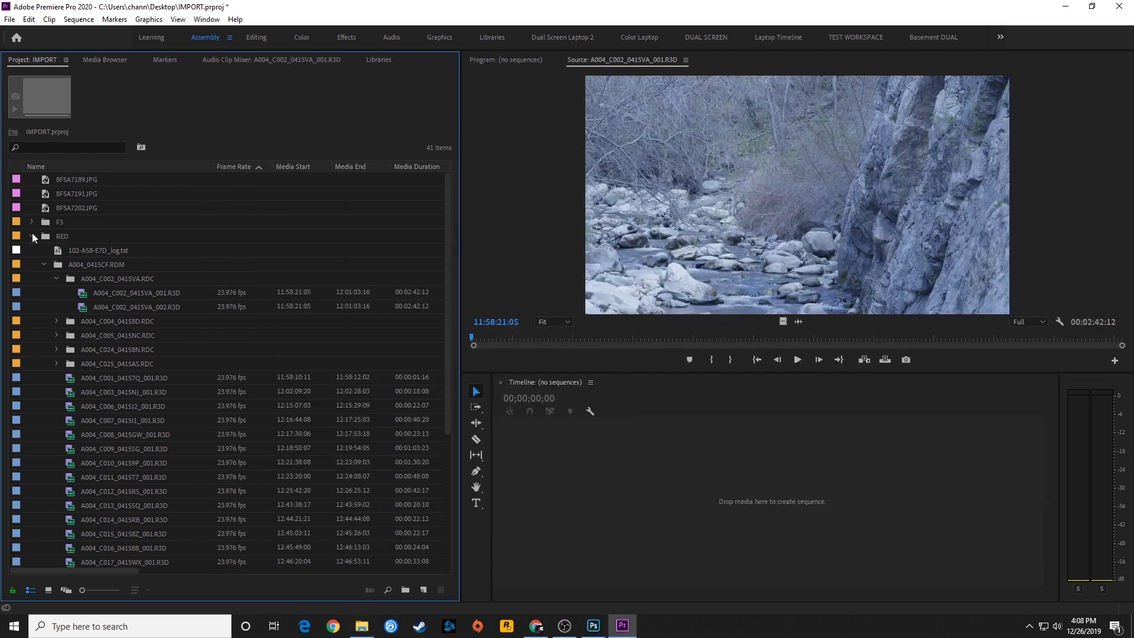
click(31, 236)
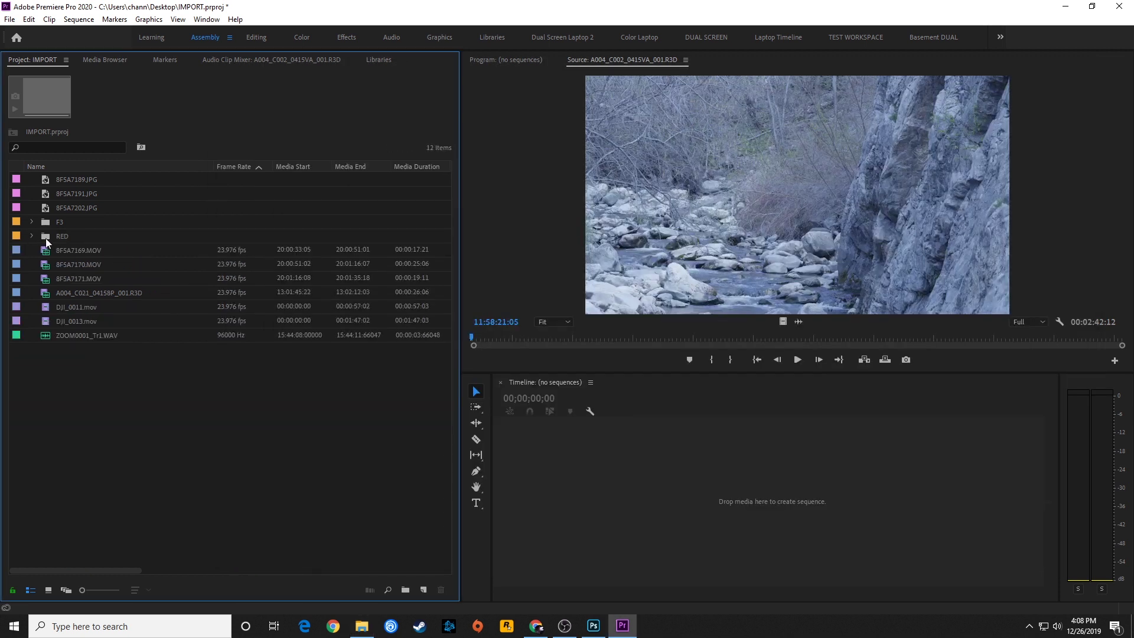
click(46, 238)
key(Delete)
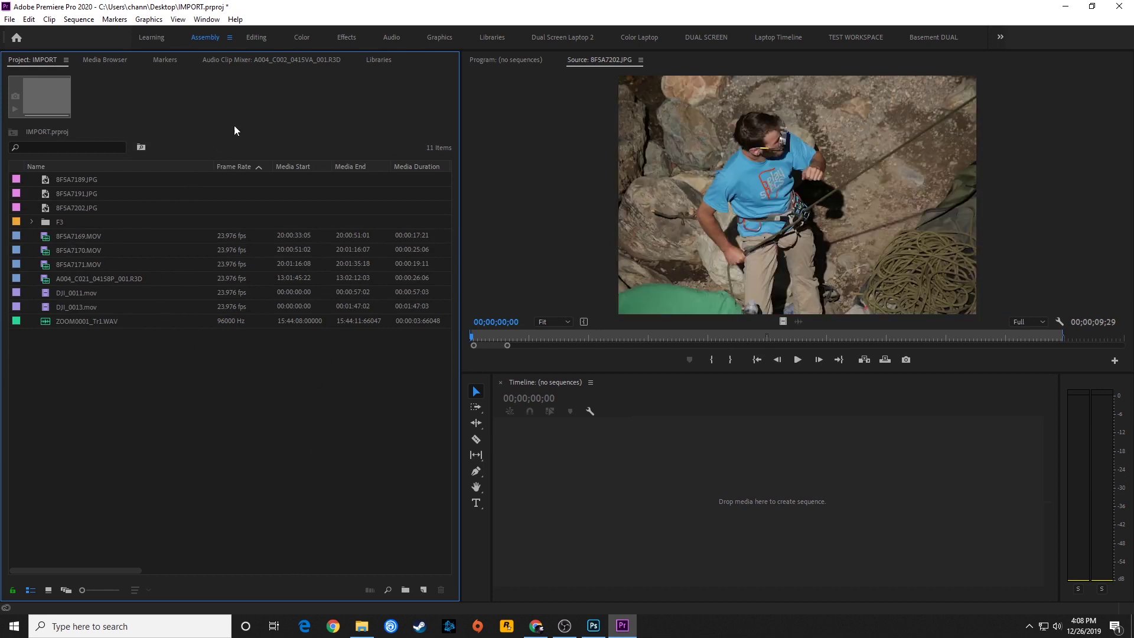
Show the Media Browser with a wider folder tree and maximize it to fill the workspace
click(97, 58)
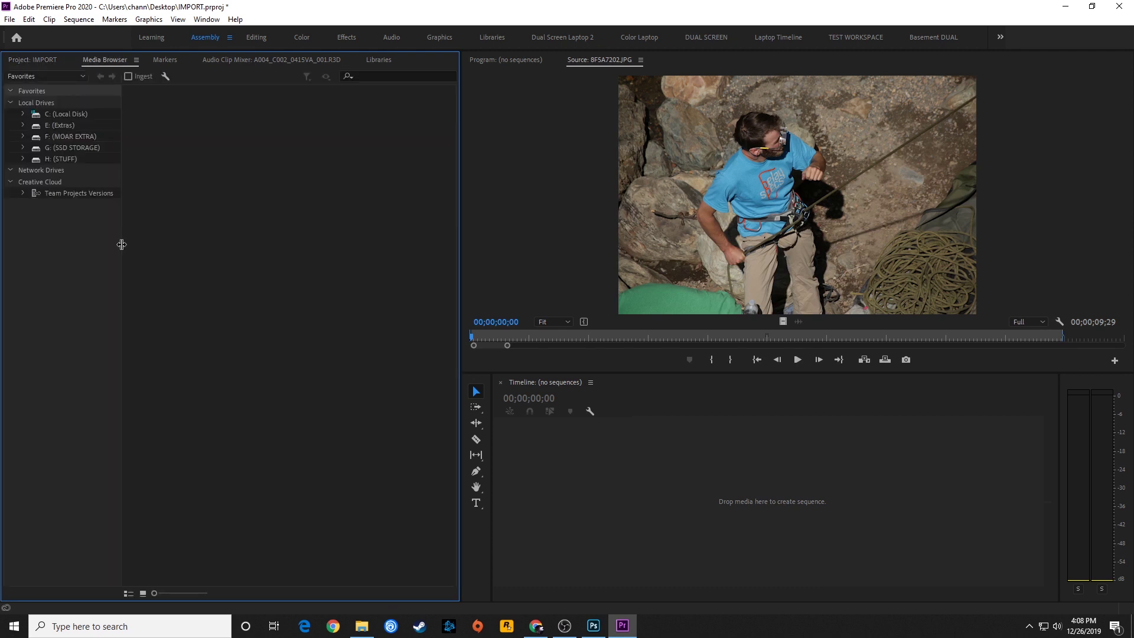
drag(121, 242, 185, 239)
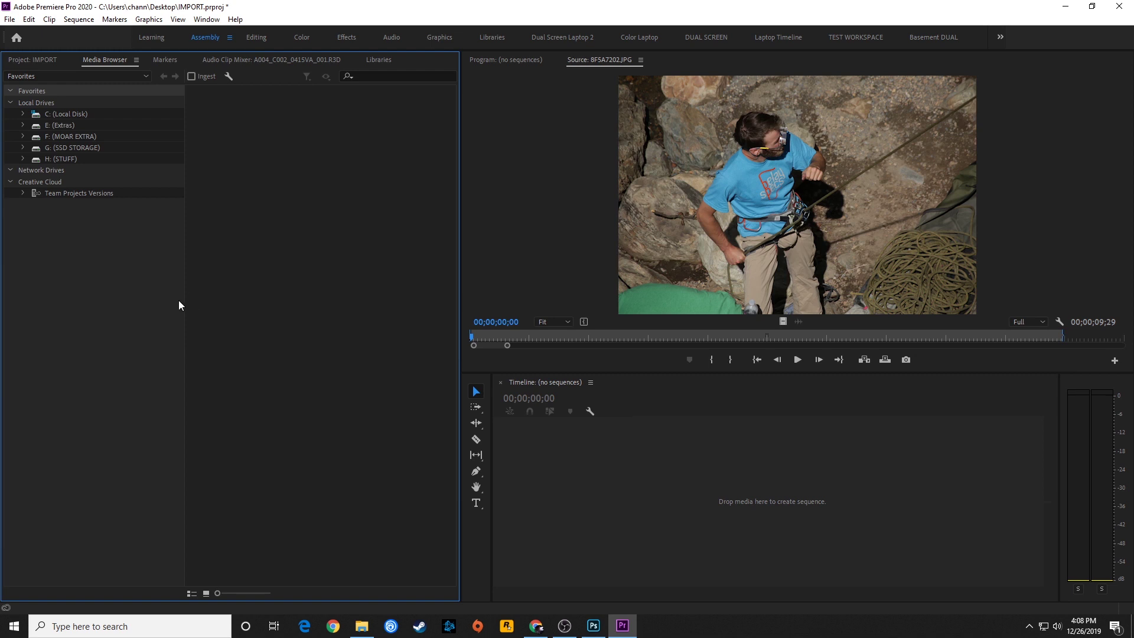
key(grave)
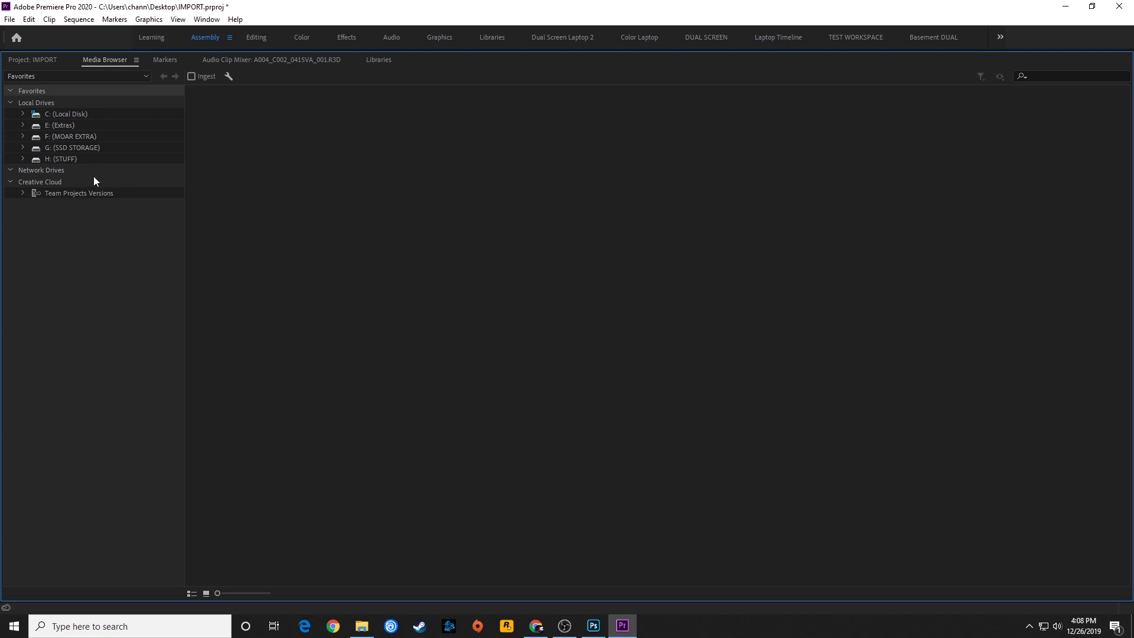
Look through the contents of the local drives in the folder tree, ending on H: (STUFF)
click(61, 160)
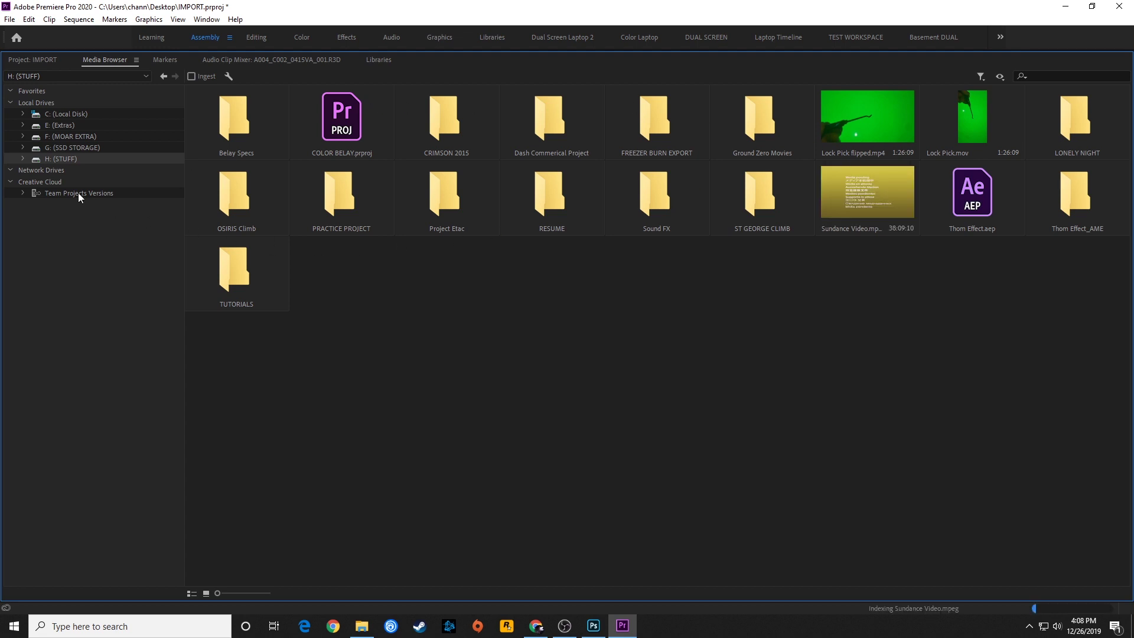
key(Up)
key(Up)
key(Up)
key(Up)
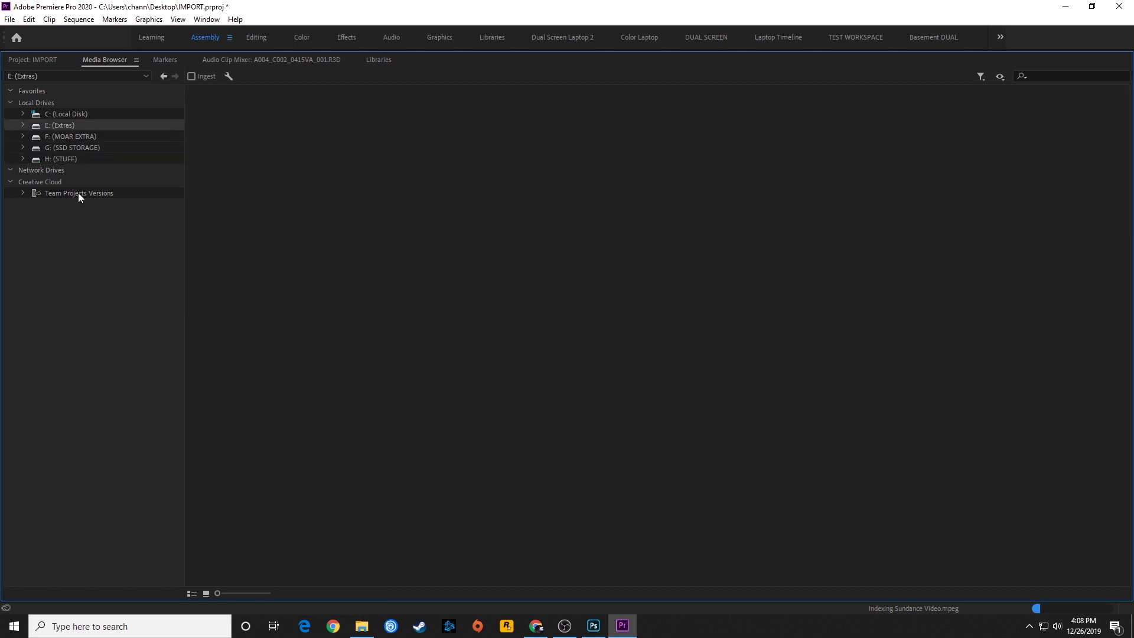
key(Down)
key(Down)
key(Down)
key(Down)
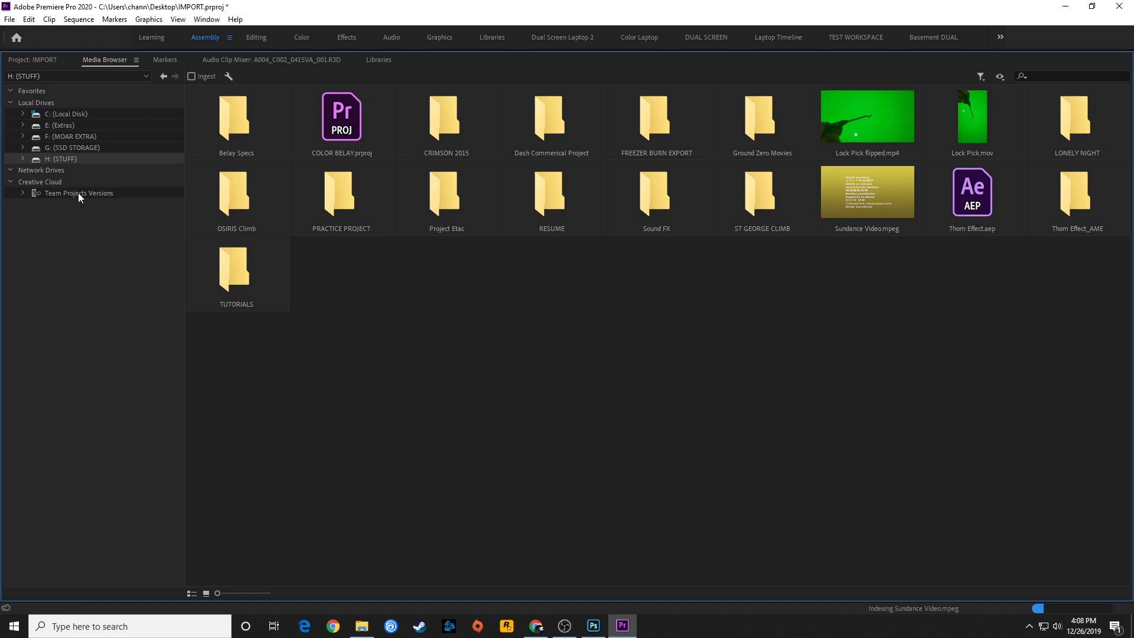
Expand the H: (STUFF) drive and its Belay Specs folder in the folder tree
key(Right)
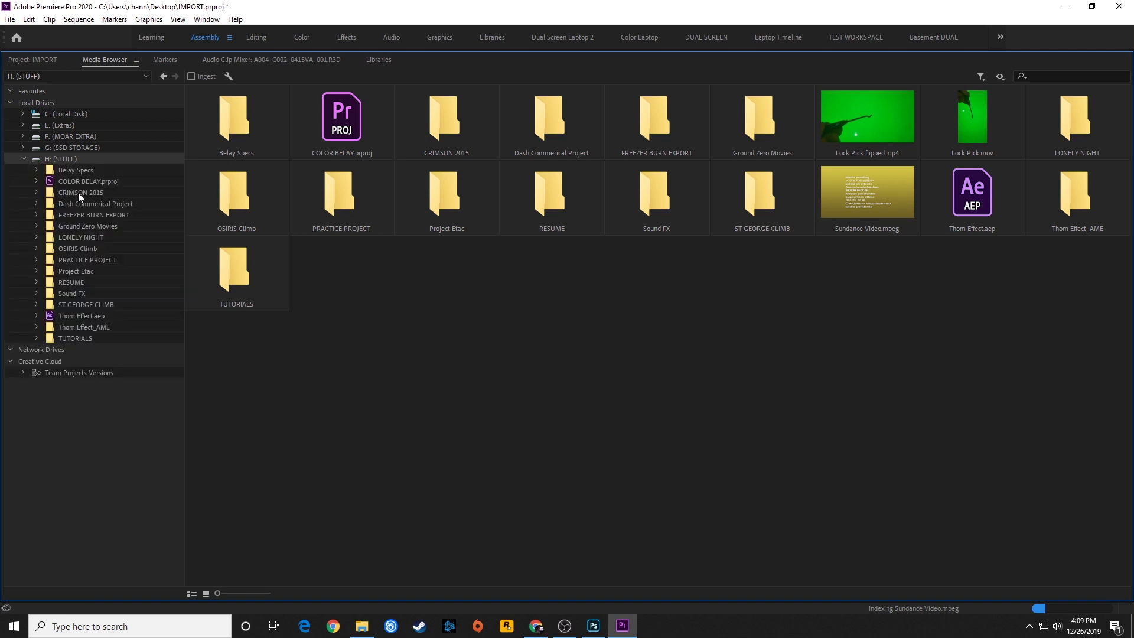
key(Left)
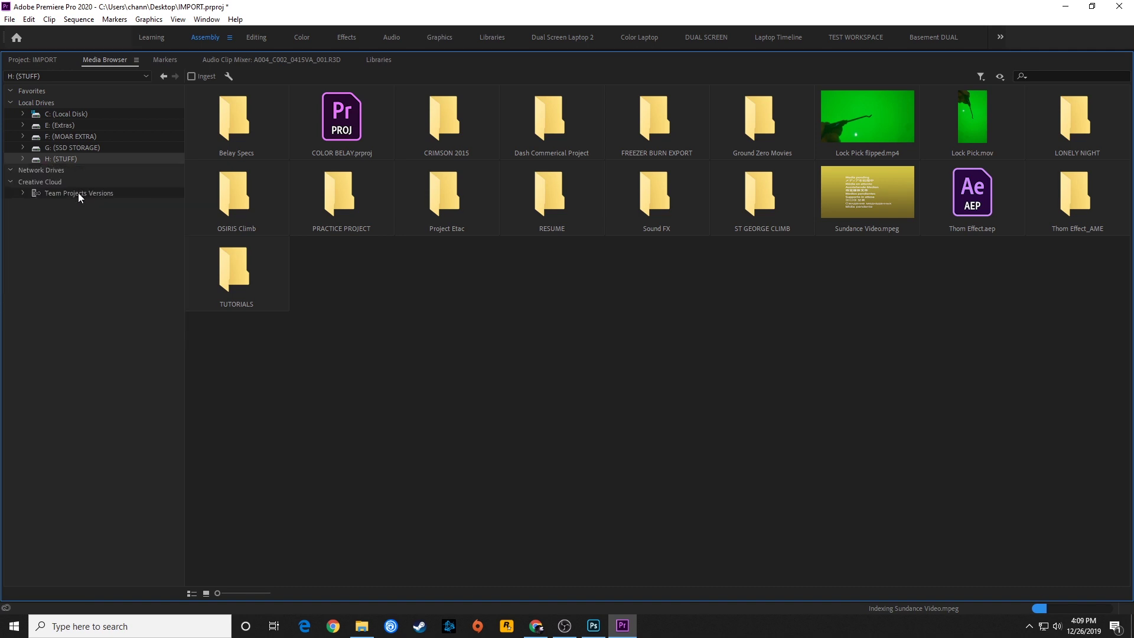
key(Right)
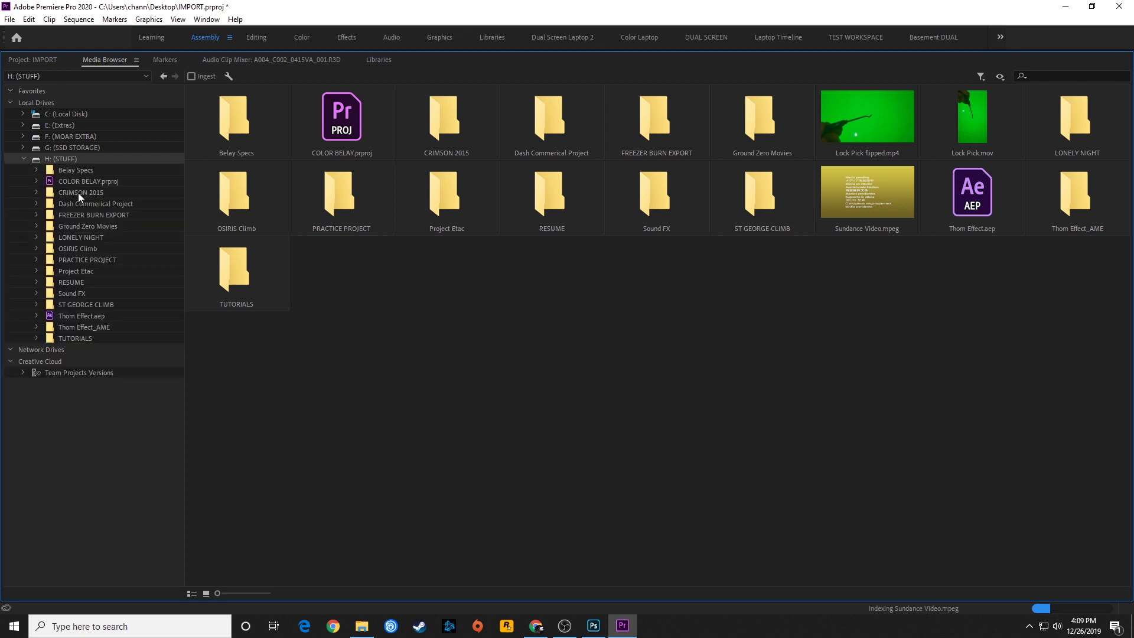
key(Down)
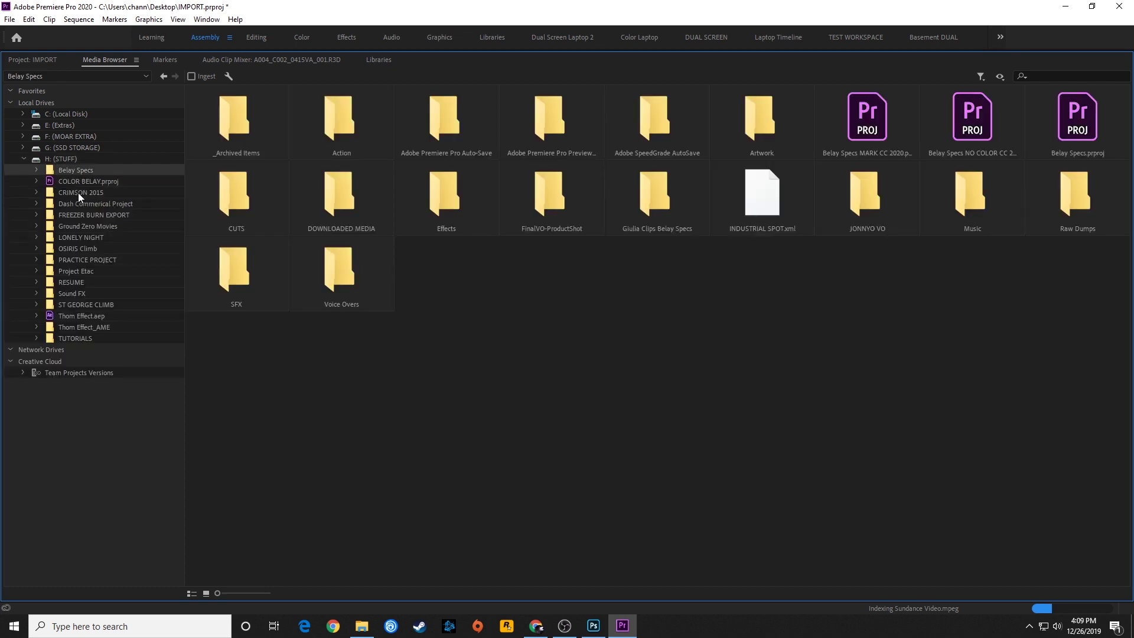
key(Right)
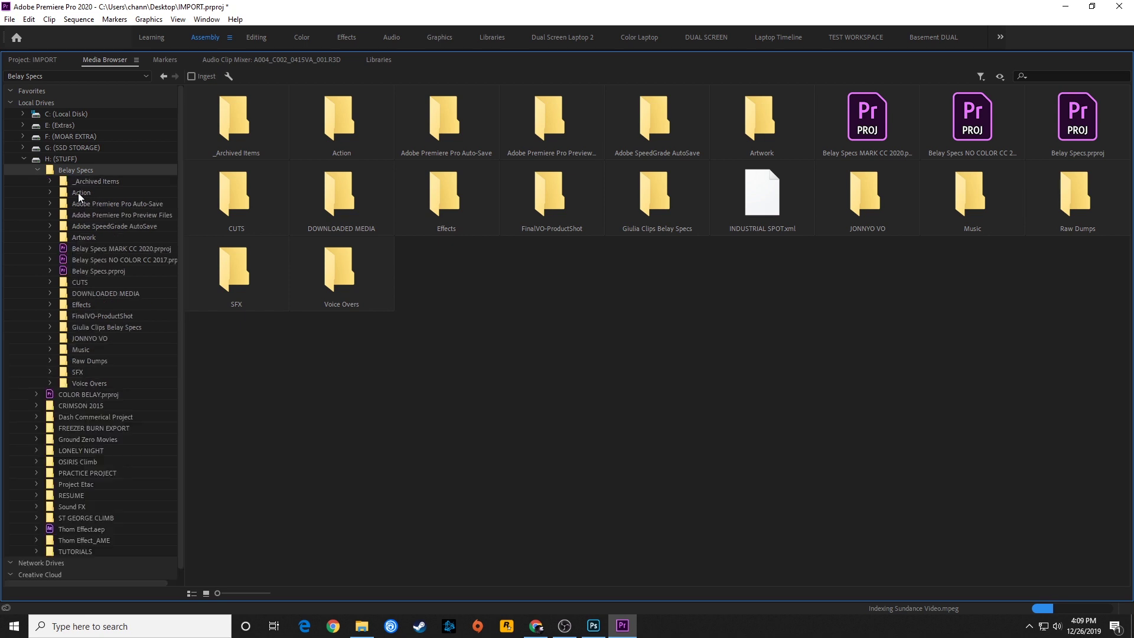
Go down the Belay Specs subfolders to Raw Dumps and expand it
key(Down)
key(Down)
key(Down)
key(Down)
key(Down)
key(Down)
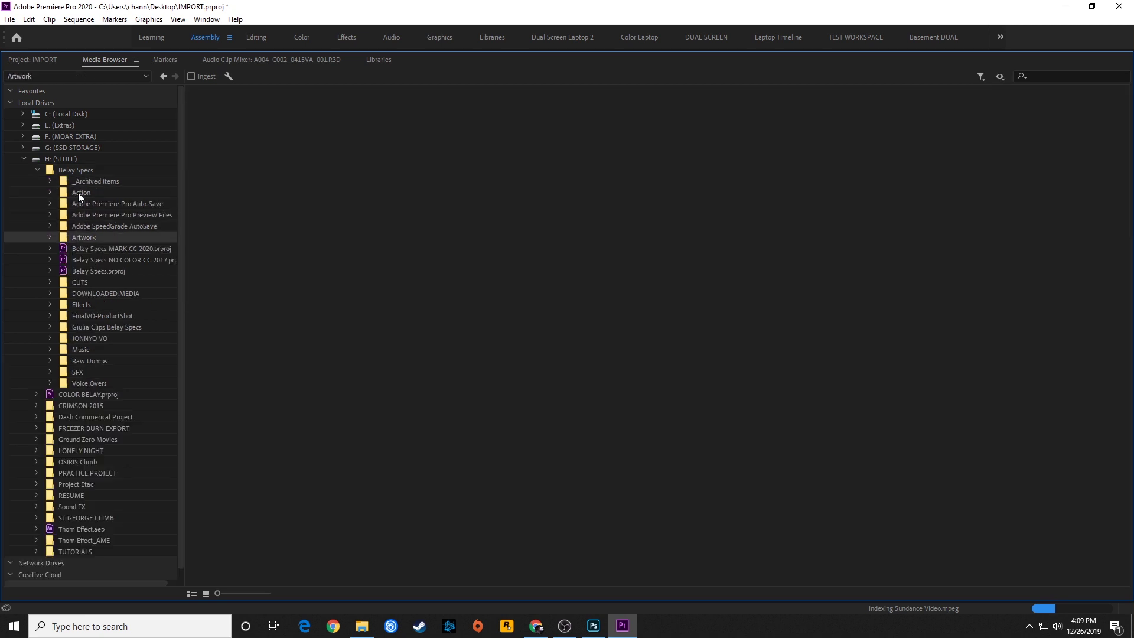
key(Down)
key(Down)
key(Down)
key(Down)
key(Down)
key(Down)
key(Down)
key(Down)
key(Down)
key(Down)
key(Down)
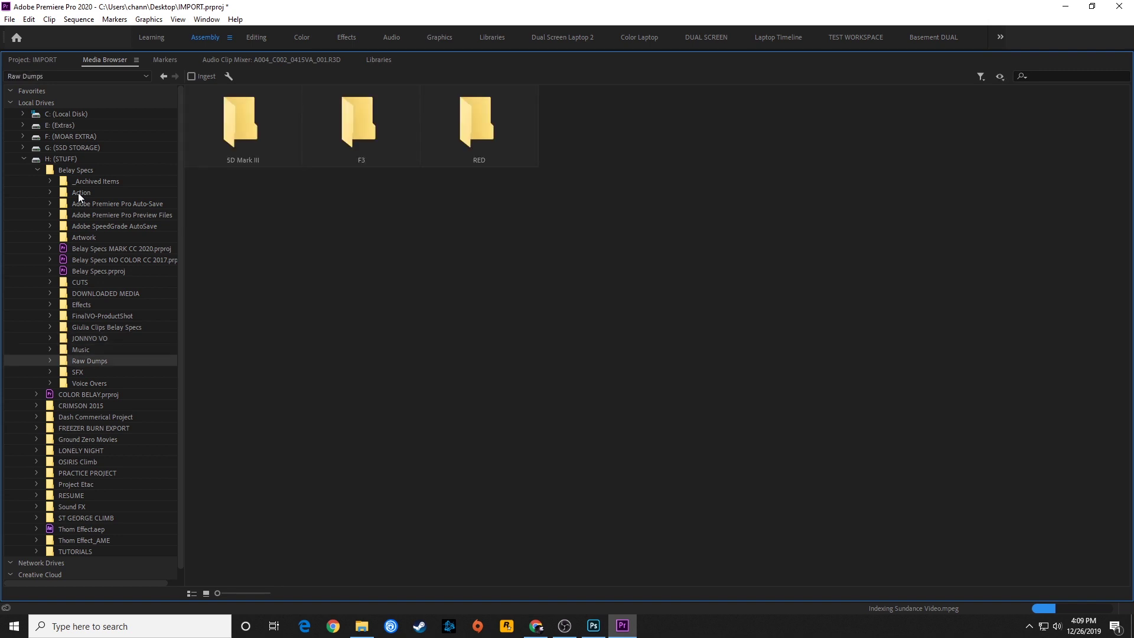
key(Right)
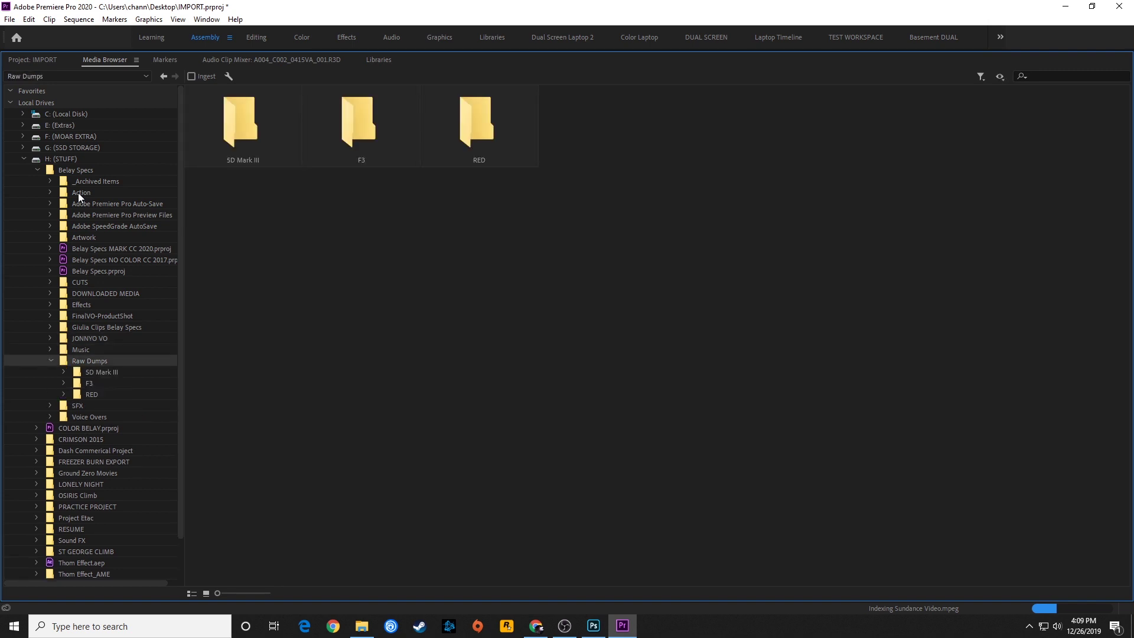
Expand the RED folder under Raw Dumps and display the clips in A004_0415CF.RDM
key(Down)
key(Down)
key(Down)
key(Right)
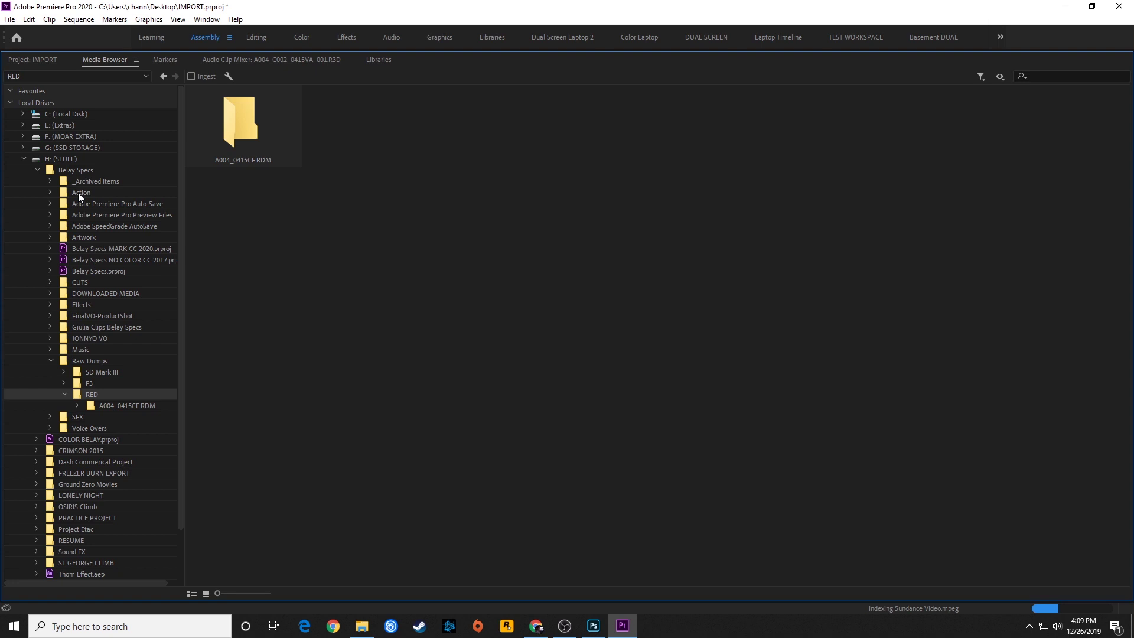
key(Down)
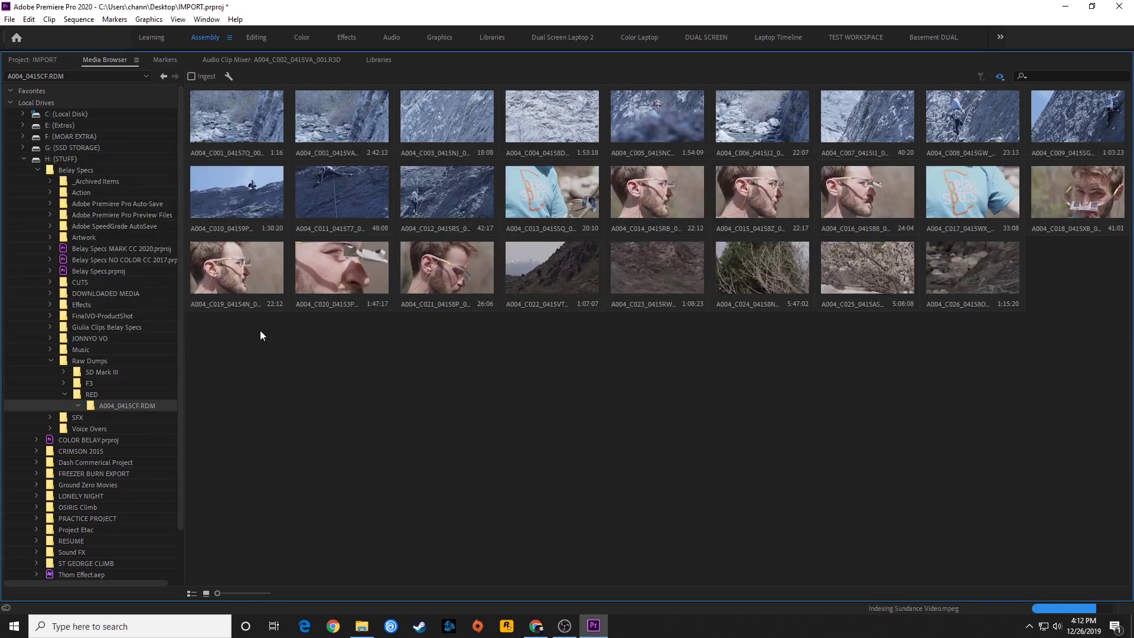
Clear the trial selection around the RED clips and enlarge their thumbnails slightly
drag(227, 406, 1107, 133)
click(323, 435)
click(192, 594)
click(228, 594)
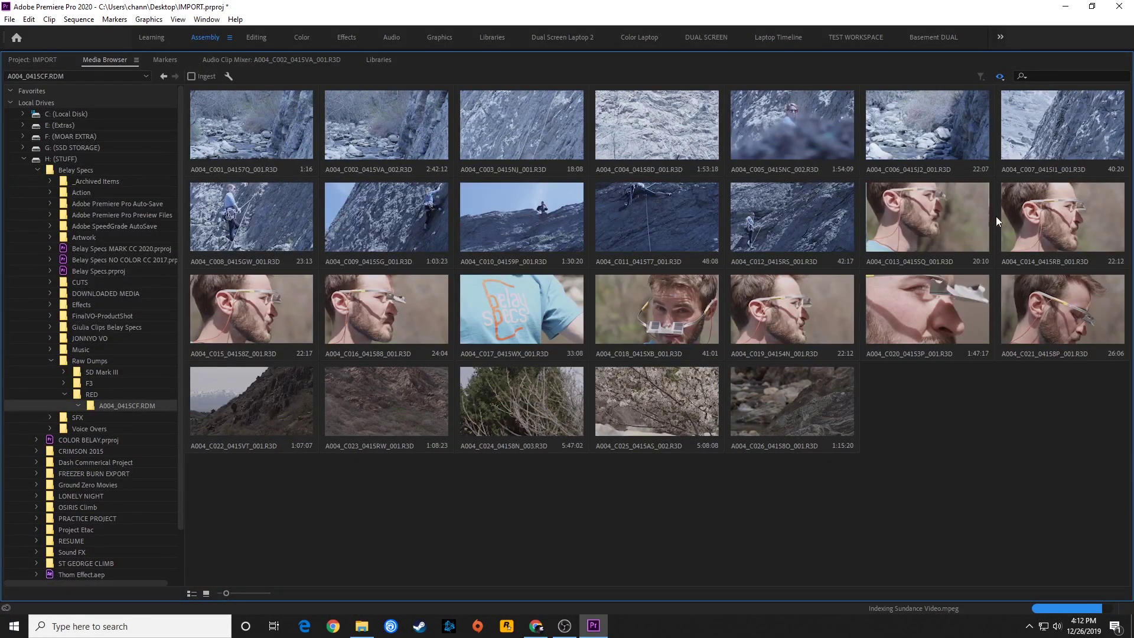
Import the RED clips A004_C014, A004_C017, A004_C022 and A004_C023 together from the Media Browser
click(1033, 209)
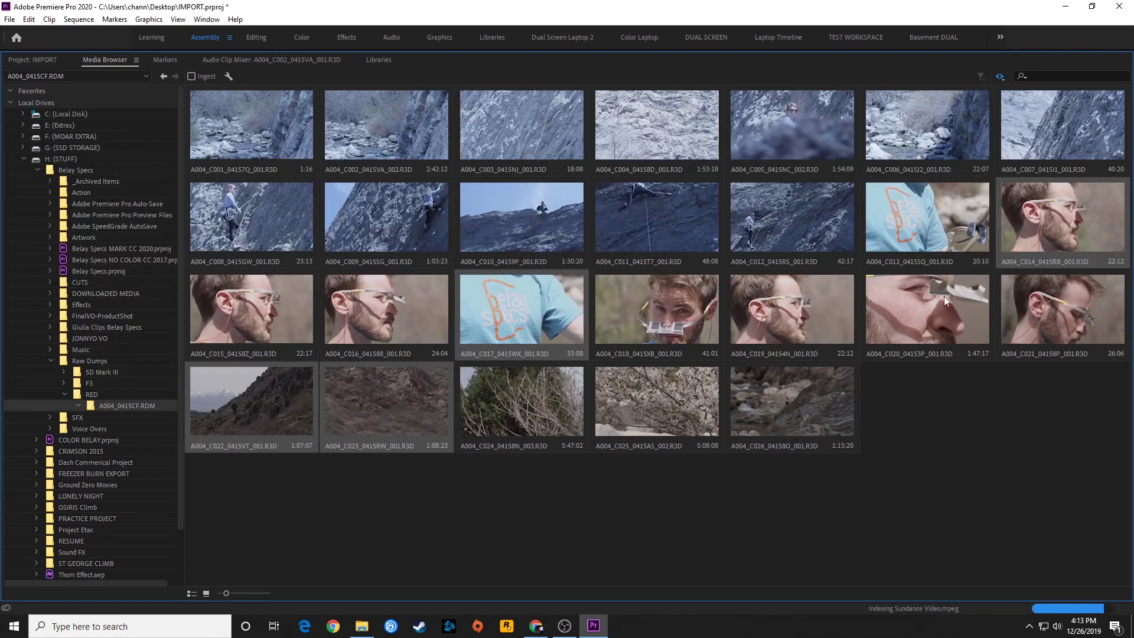
right_click(1028, 239)
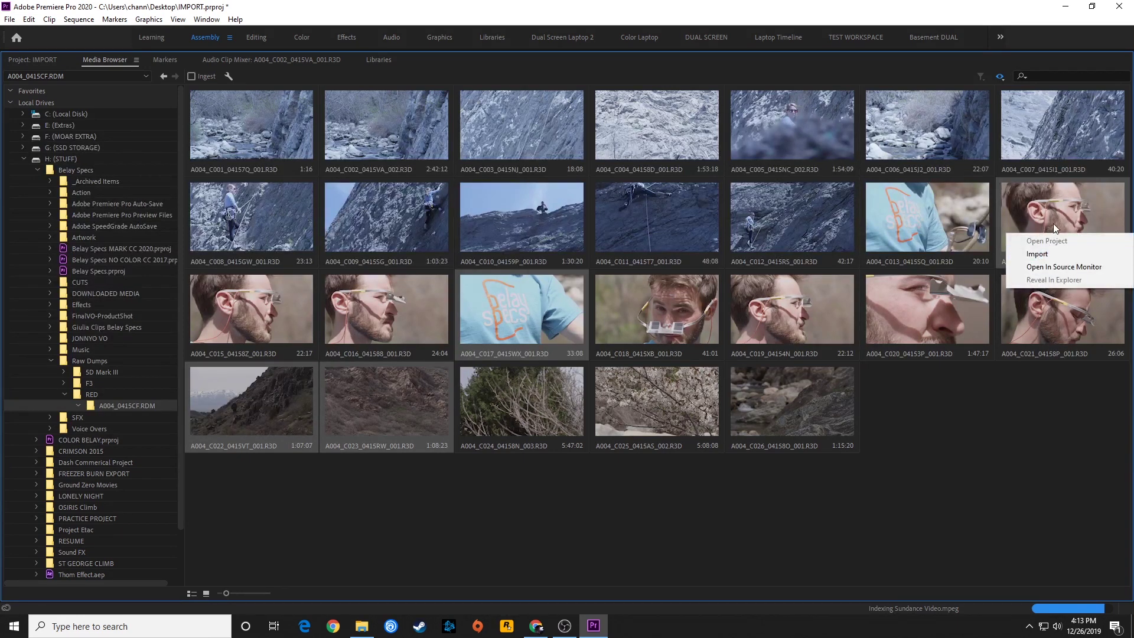
click(1038, 254)
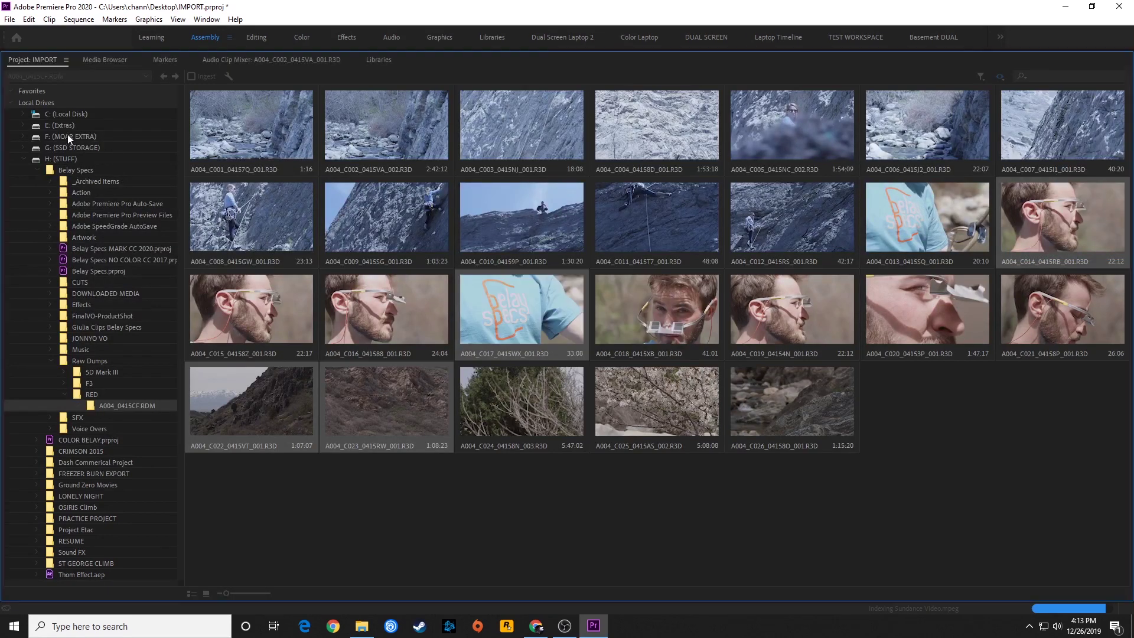
Check the R3D clips in the Project panel and return to the Media Browser
click(42, 59)
click(84, 396)
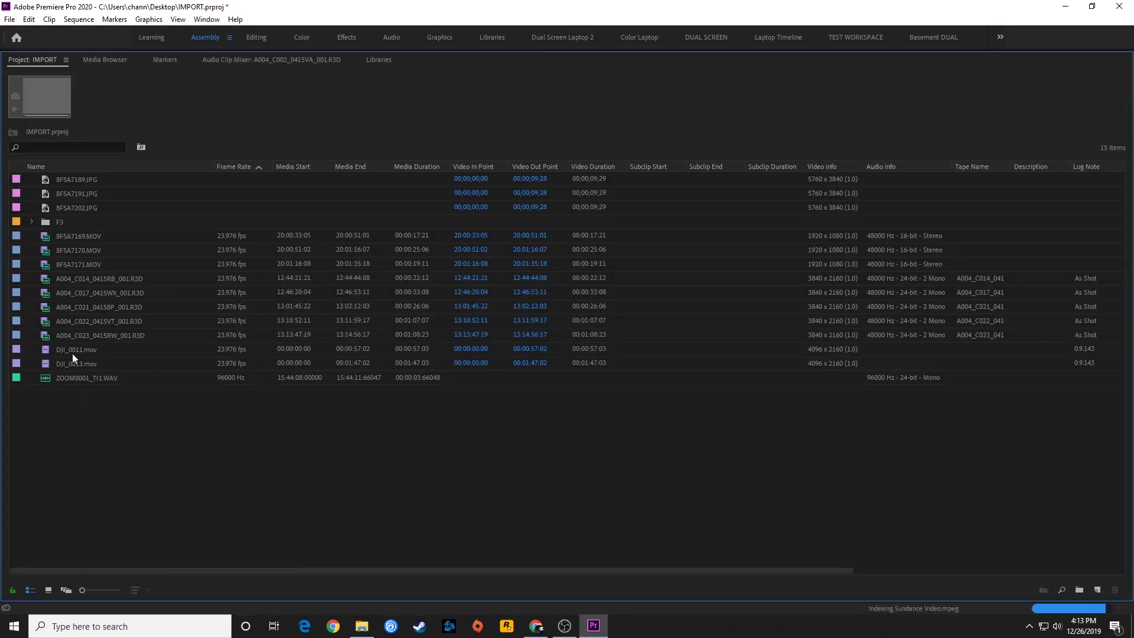
click(61, 279)
click(105, 59)
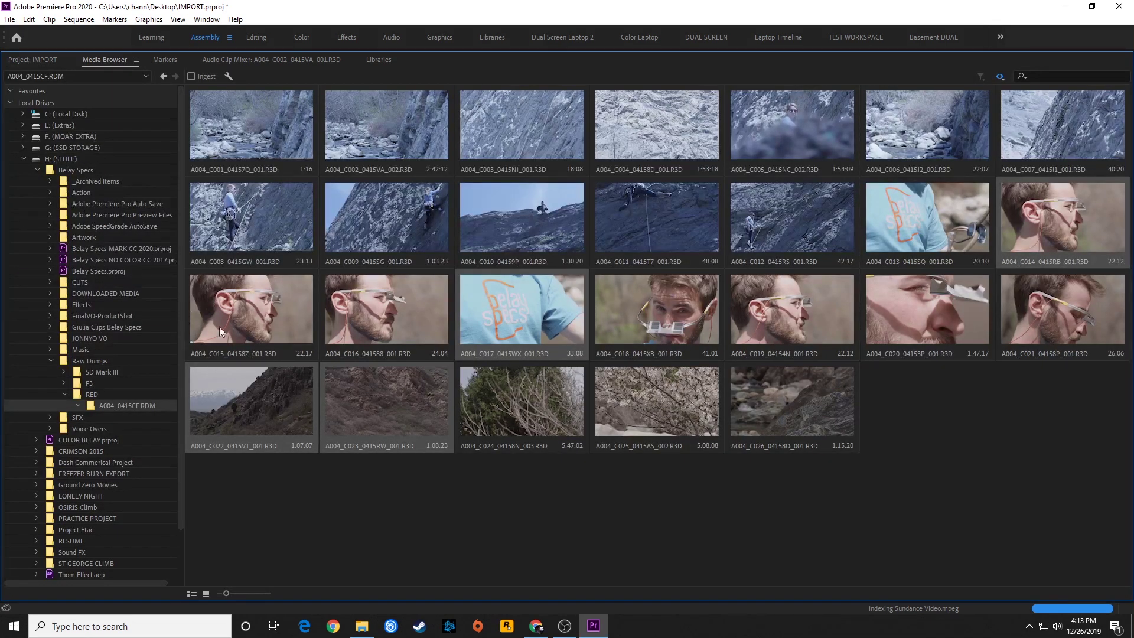
Switch to File Explorer, go up to Raw Dumps and import the whole 5D Mark III folder into the Premiere Pro project
click(359, 628)
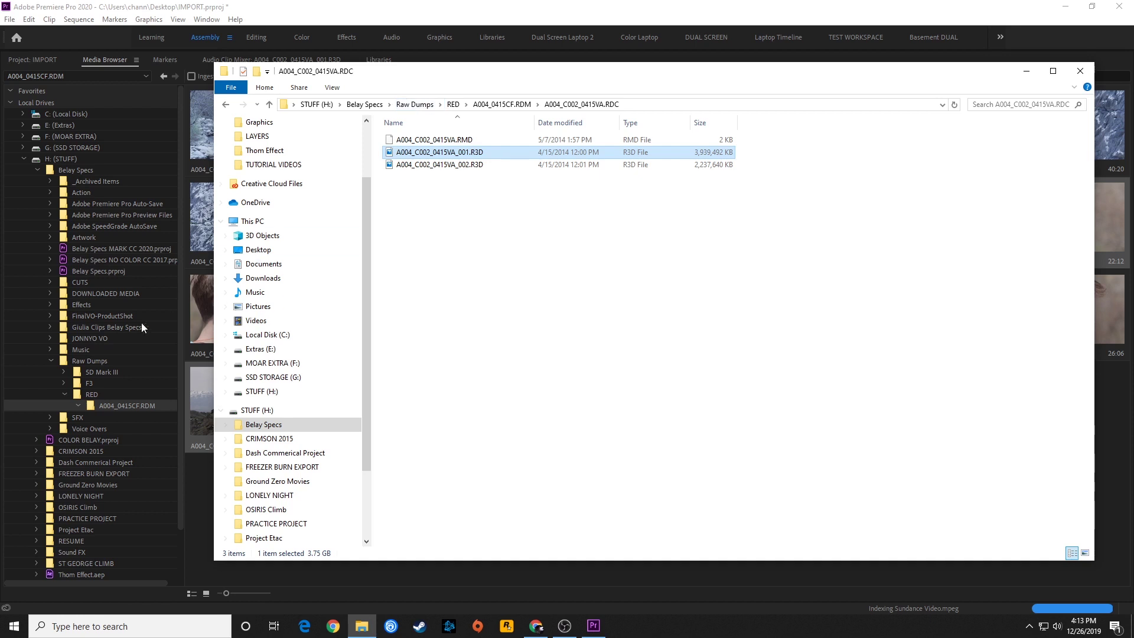
click(431, 105)
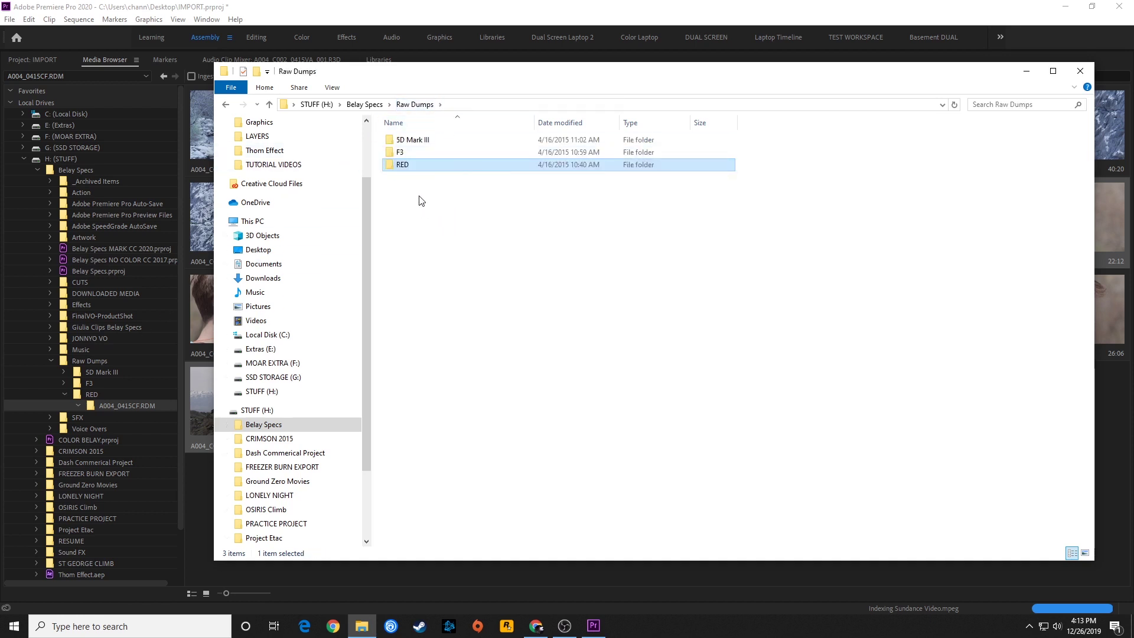
click(404, 142)
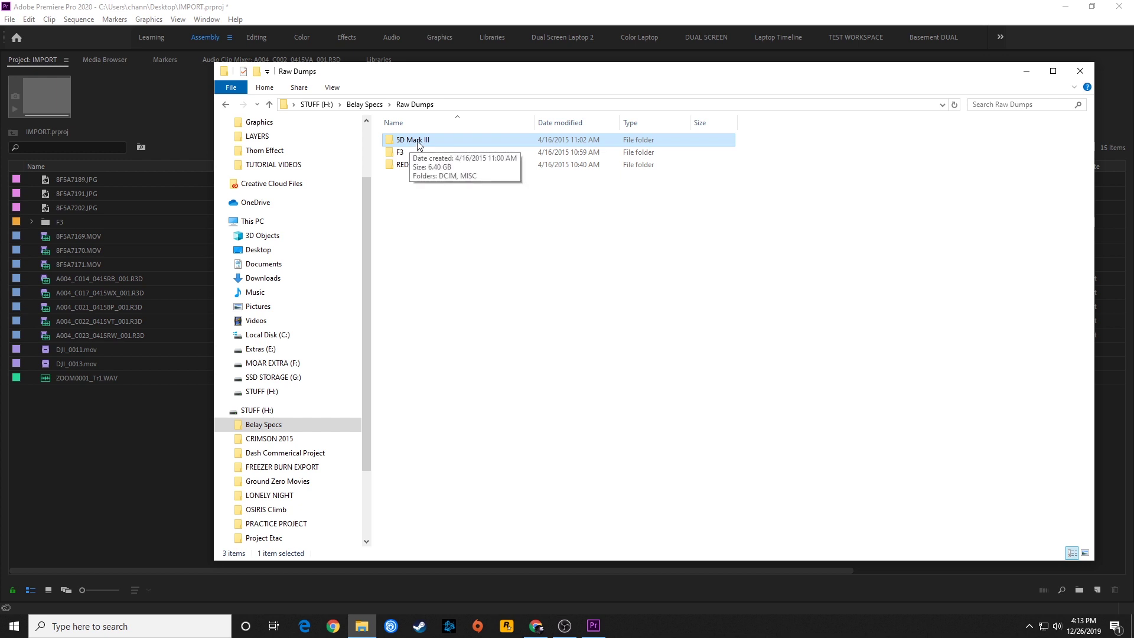
drag(408, 143, 102, 458)
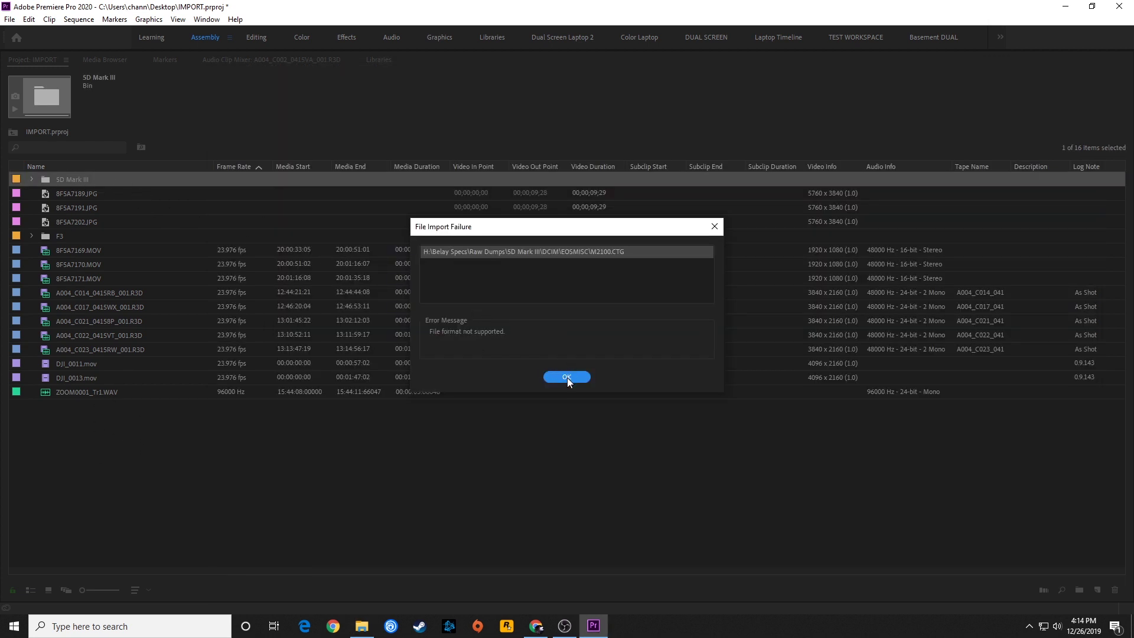
click(566, 378)
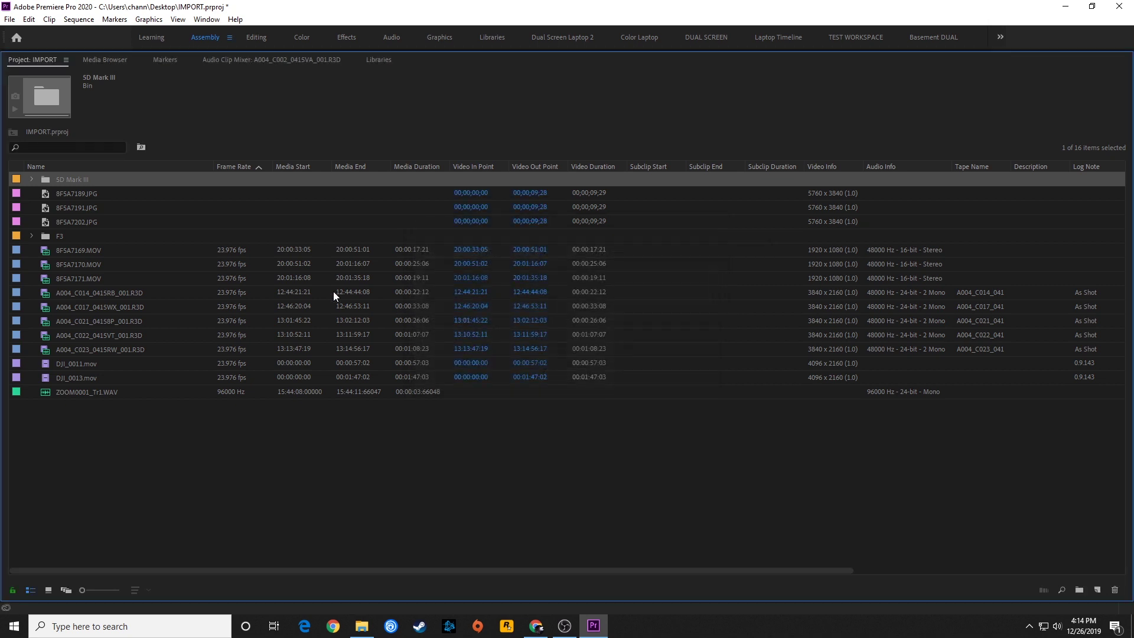
Examine the files in the 100EOS5D bin inside the 5D Mark III bin, and collapse the bins again
click(32, 179)
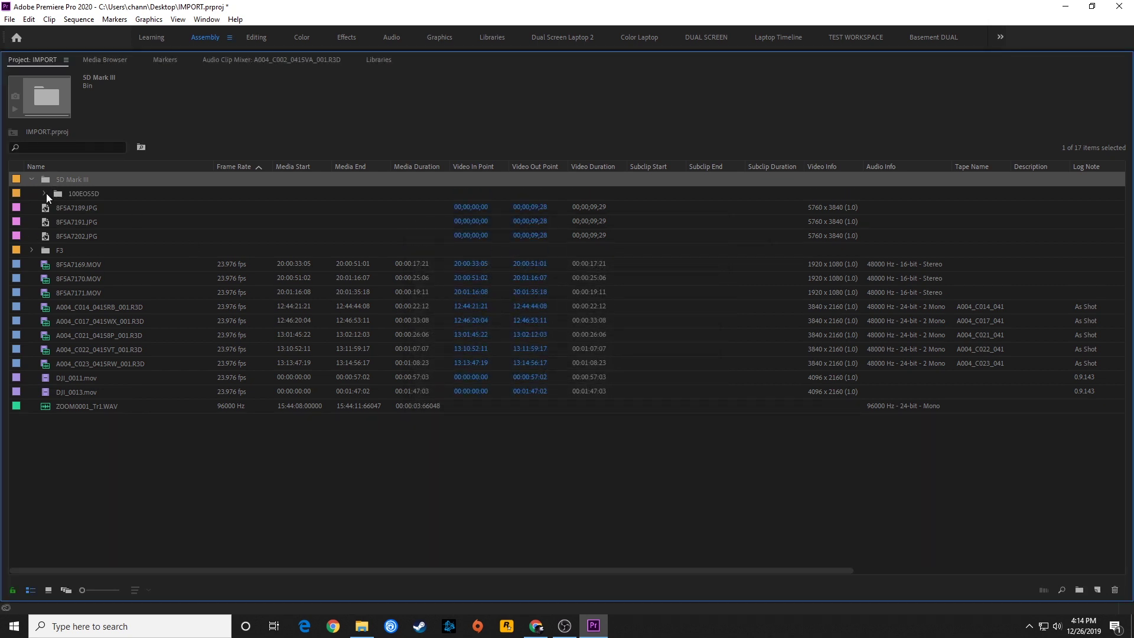
click(45, 193)
scroll(127, 282, down, 7)
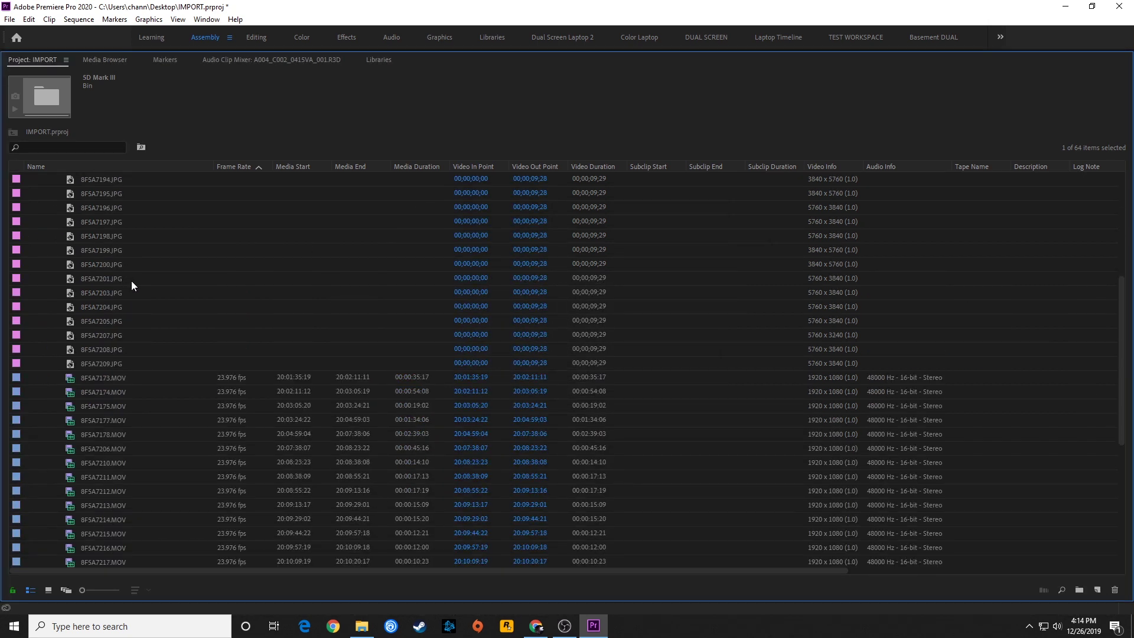
scroll(136, 286, up, 7)
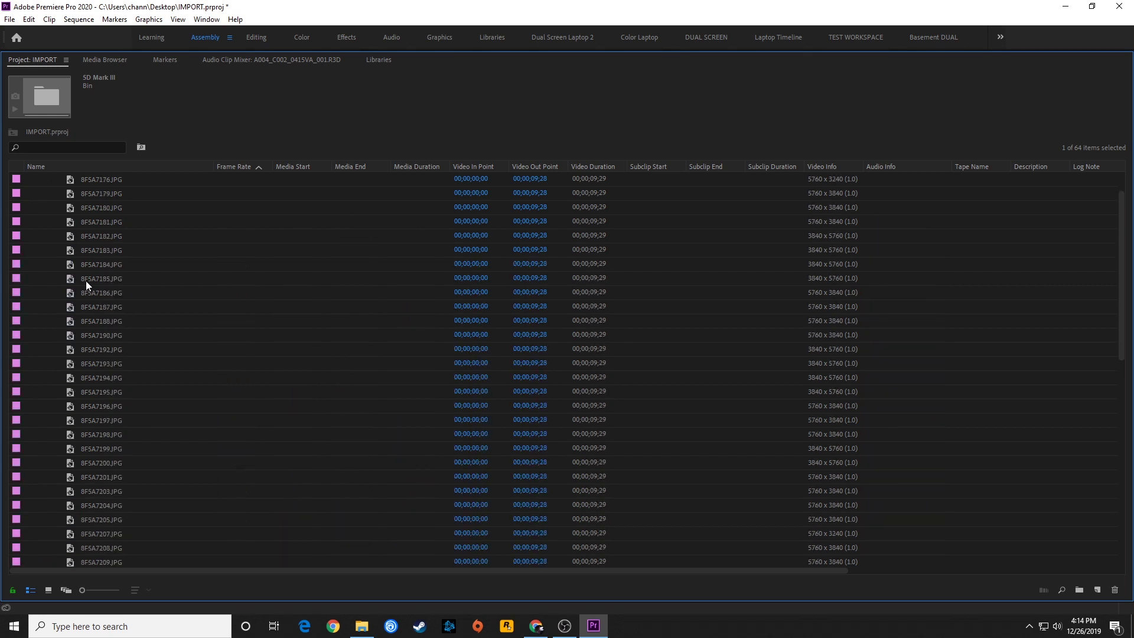
click(31, 179)
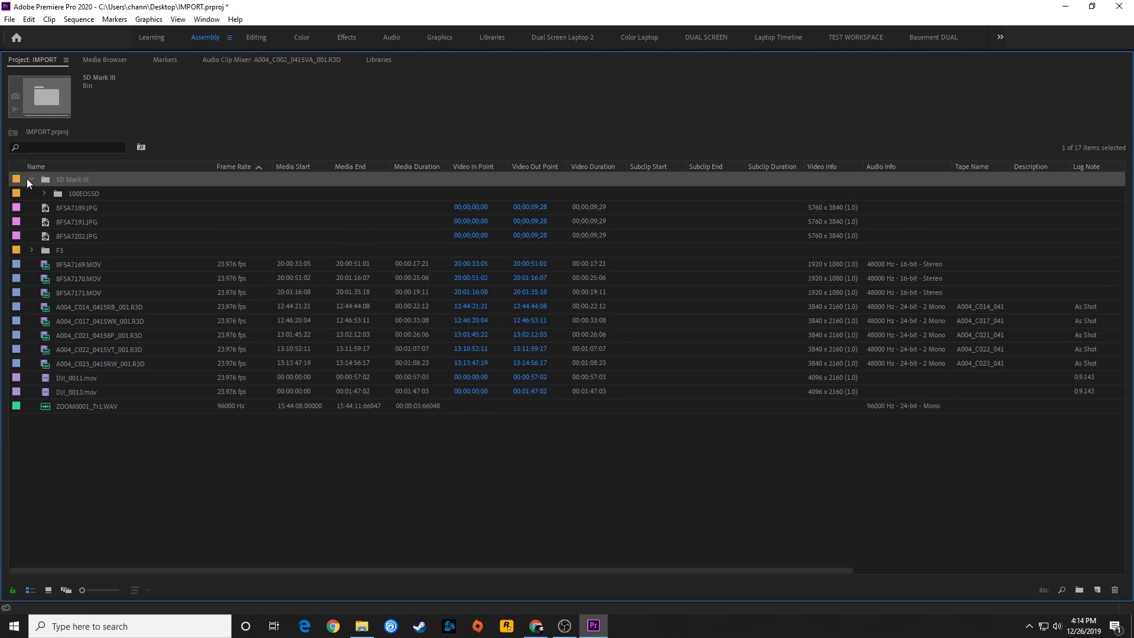
Restore the panel layout and group the clips 8F5A7169, 8F5A7170 and 8F5A7171 in a new bin named 5D FOOTAGE
key(grave)
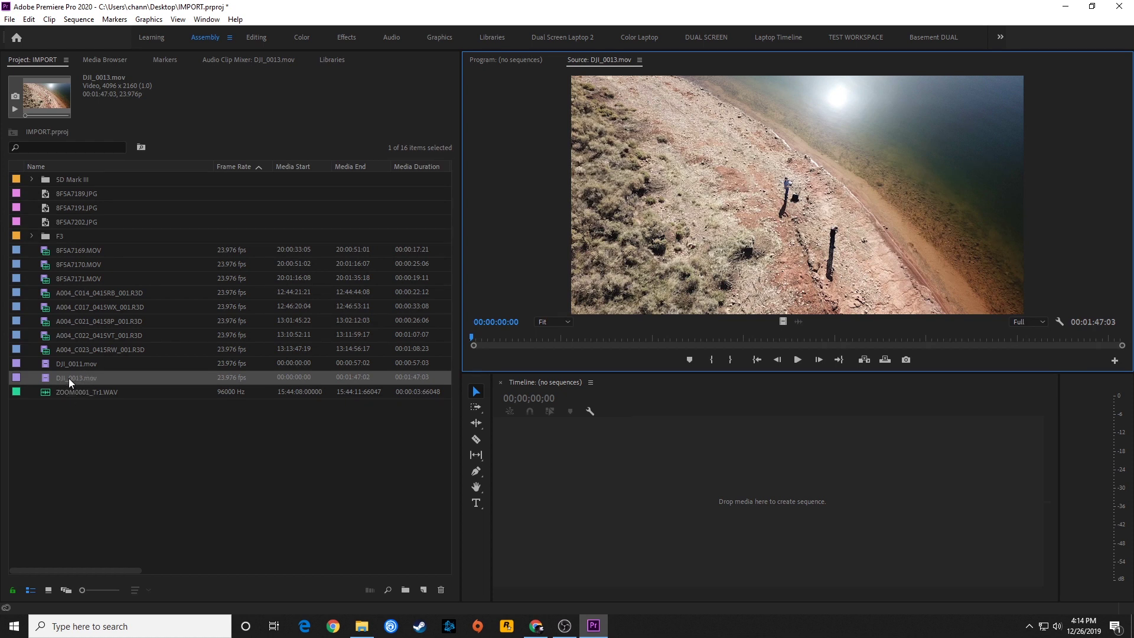
click(69, 251)
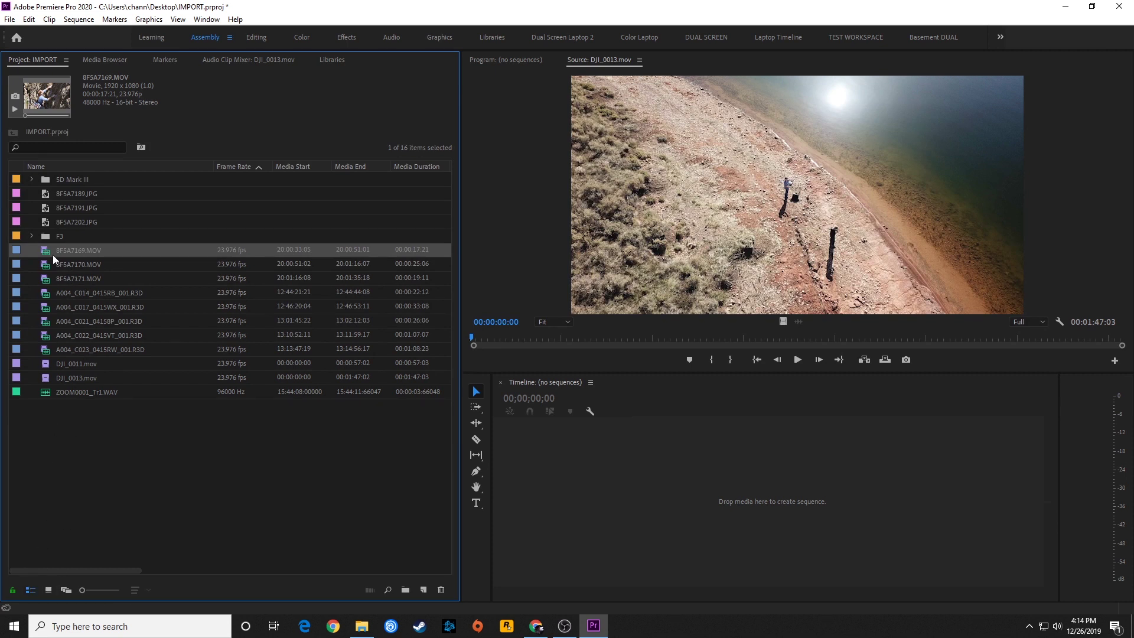
shift+click(70, 278)
drag(52, 249, 407, 592)
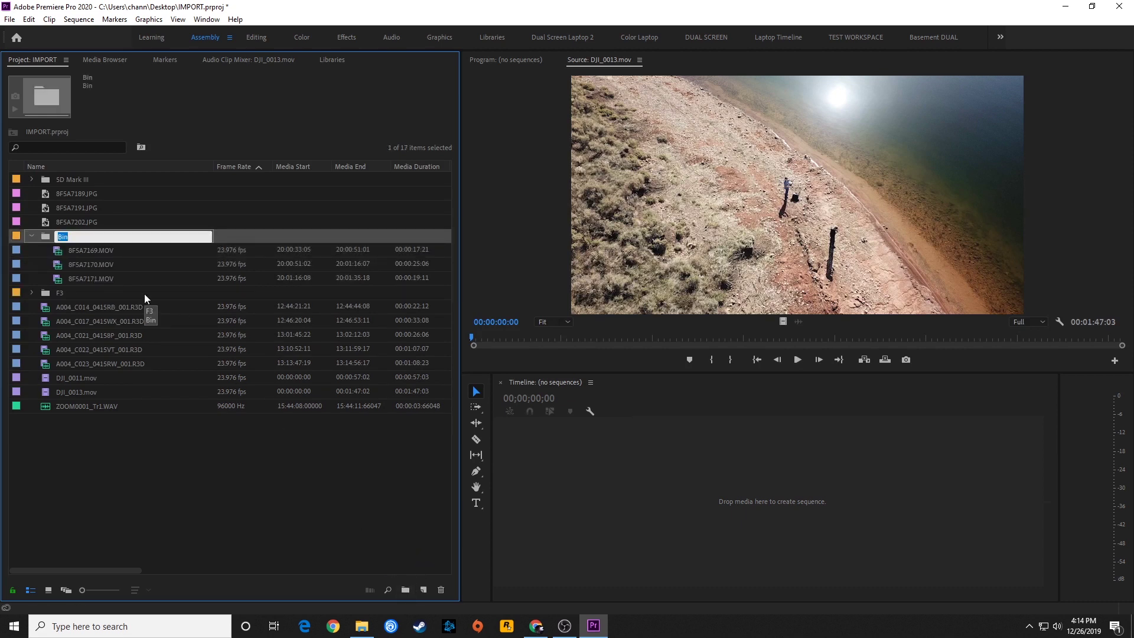
text(5D FOOTAGE)
key(Return)
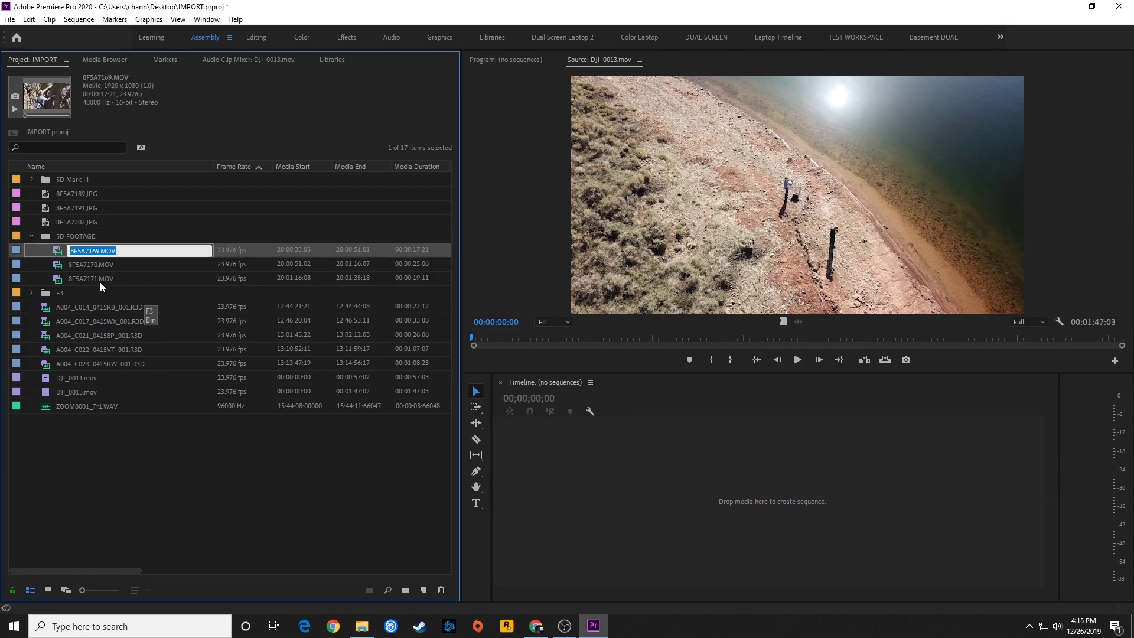
Collapse the 5D FOOTAGE bin and put the three loose JPG images in a new bin named STILLS
click(32, 236)
click(68, 196)
shift+click(71, 222)
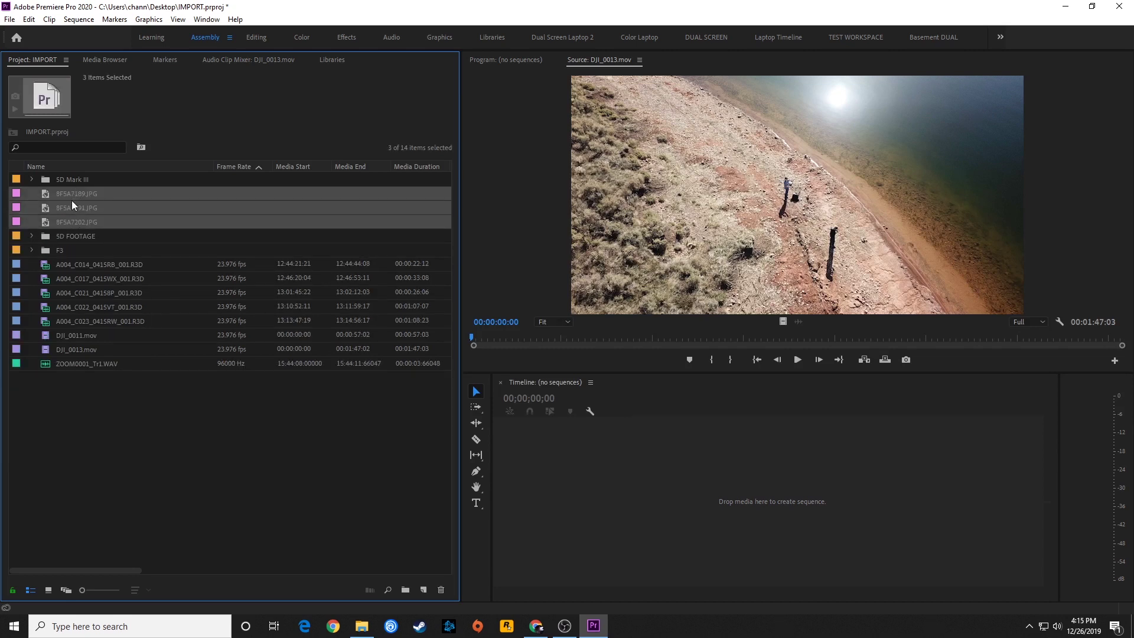
click(405, 589)
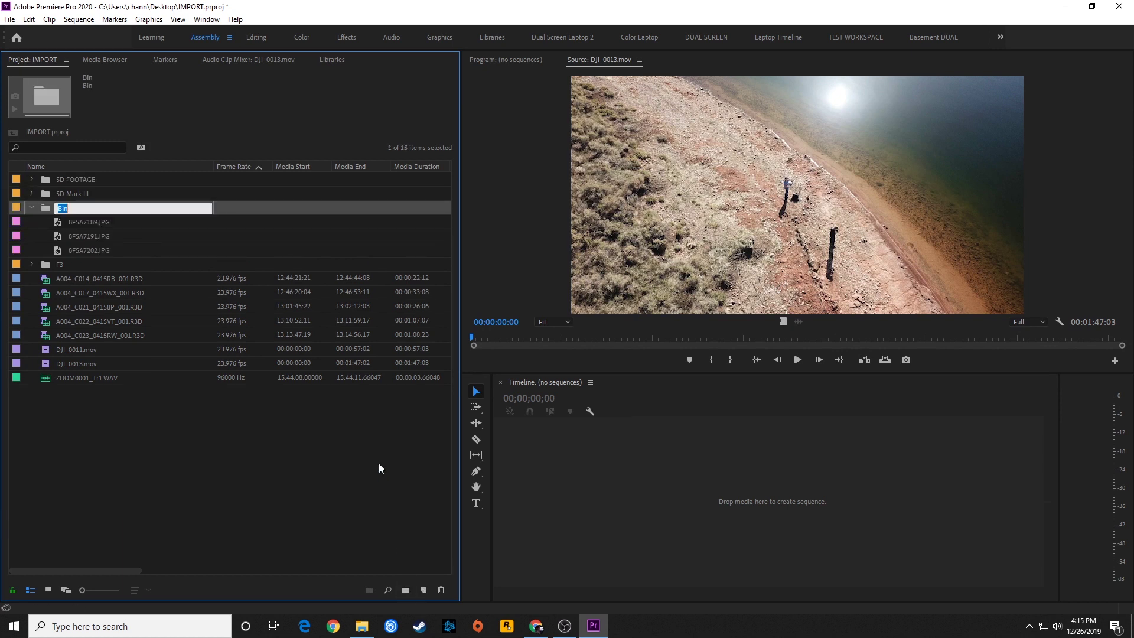
text(STILLS)
key(Tab)
click(332, 400)
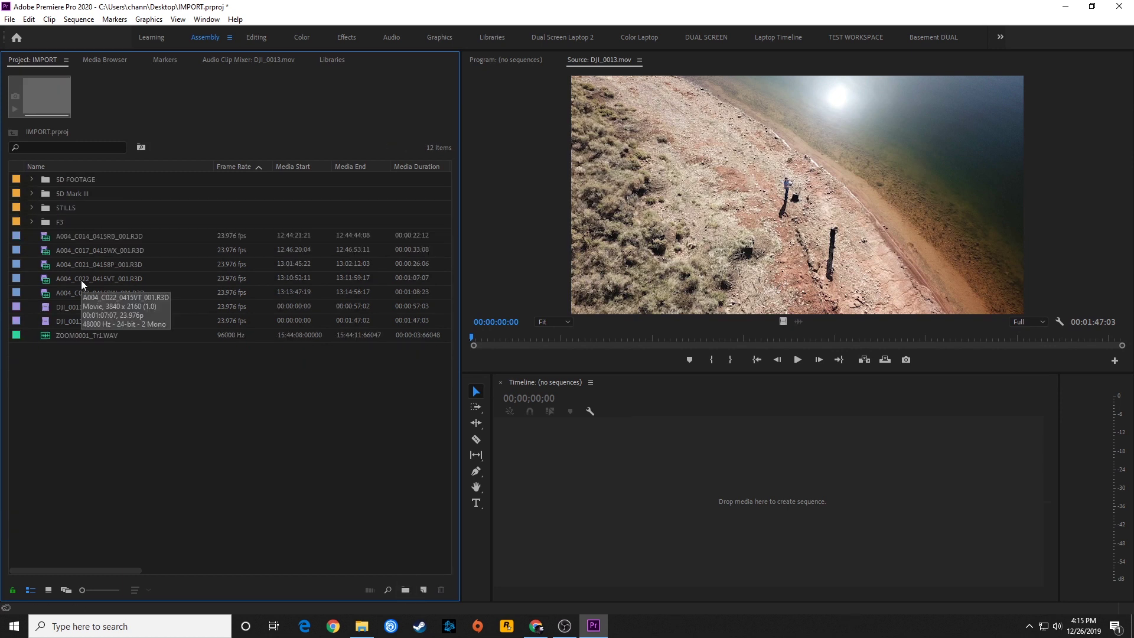